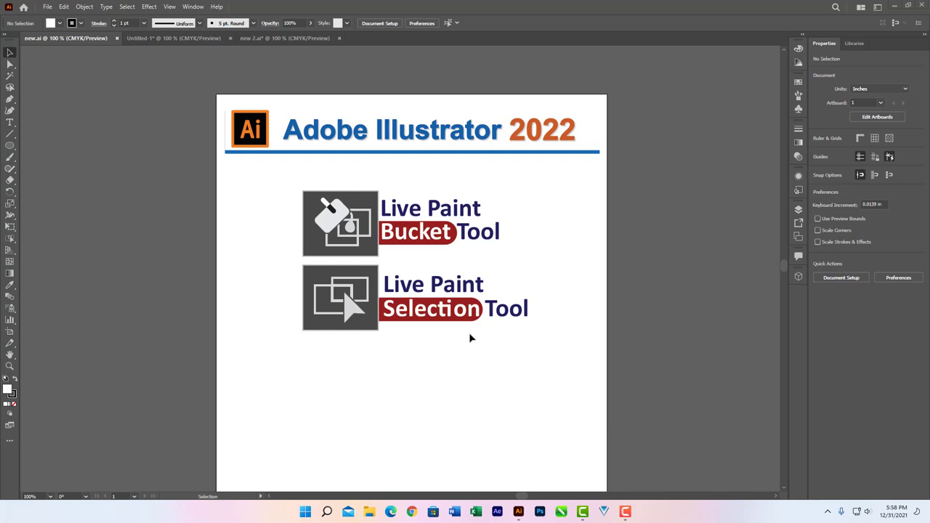
Switch to the Untitled-1 document and zoom in on its blank artboard
{"action": "left_click", "coordinate": [183, 37]}
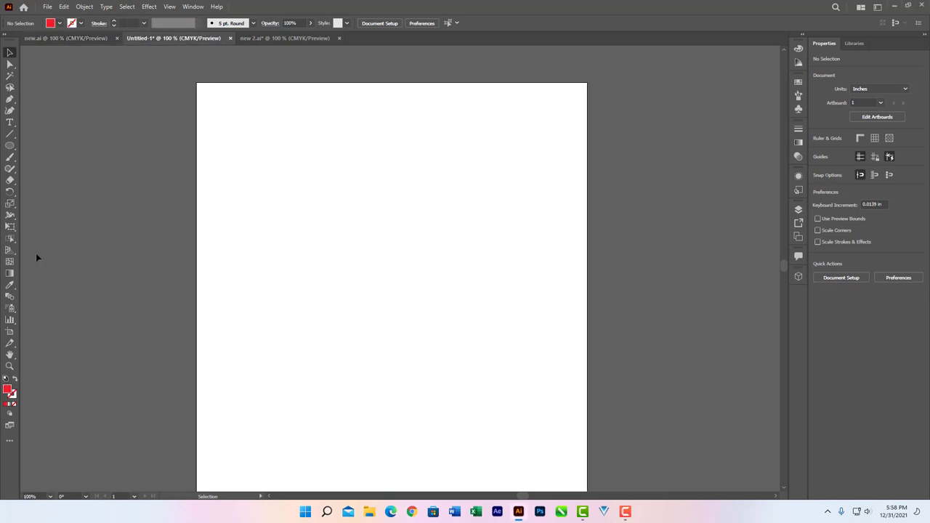
{"action": "left_click_drag", "start_coordinate": [10, 238], "coordinate": [64, 252]}
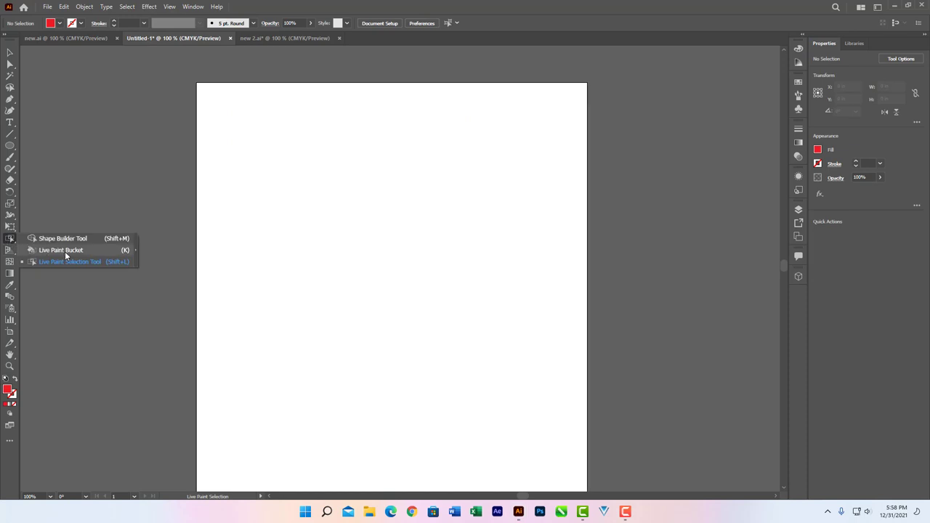
{"action": "left_click_drag", "start_coordinate": [65, 251], "coordinate": [315, 242]}
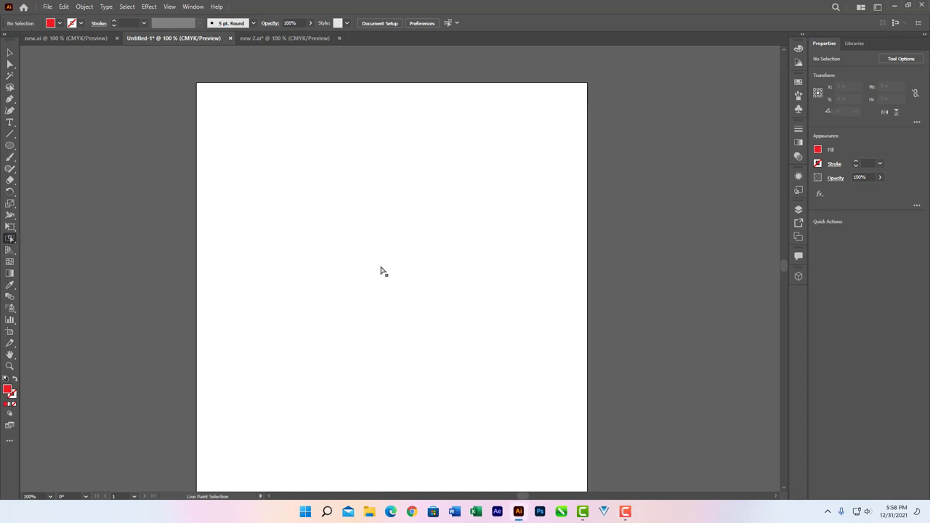
{"action": "key", "text": "ctrl+plus"}
Draw a 2.7228 in circle with no fill and a 1 pt black outline, then reselect it
{"action": "left_click", "coordinate": [10, 145]}
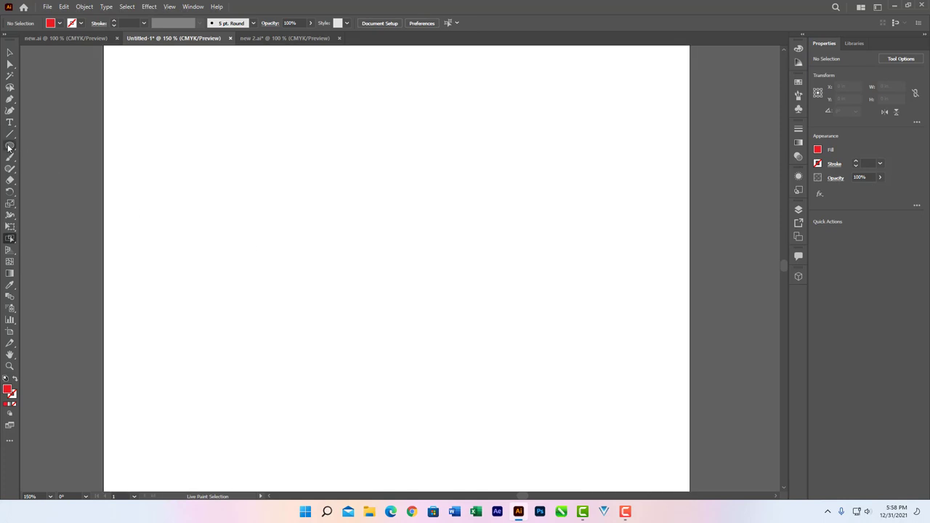
{"action": "mouse_move", "coordinate": [262, 166]}
{"action": "left_mouse_down"}
{"action": "mouse_move", "coordinate": [412, 346]}
{"action": "mouse_move", "coordinate": [450, 355]}
{"action": "left_mouse_up"}
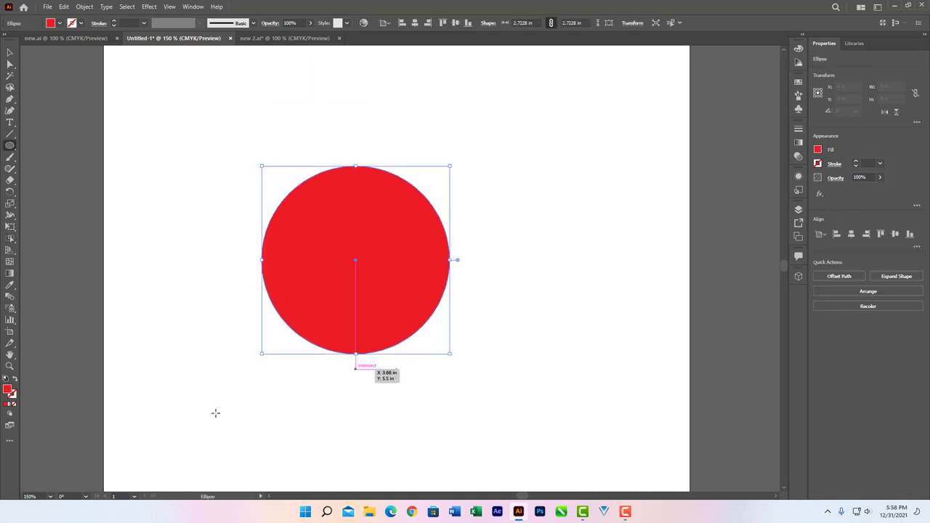
{"action": "left_click", "coordinate": [13, 404]}
{"action": "left_click", "coordinate": [7, 404]}
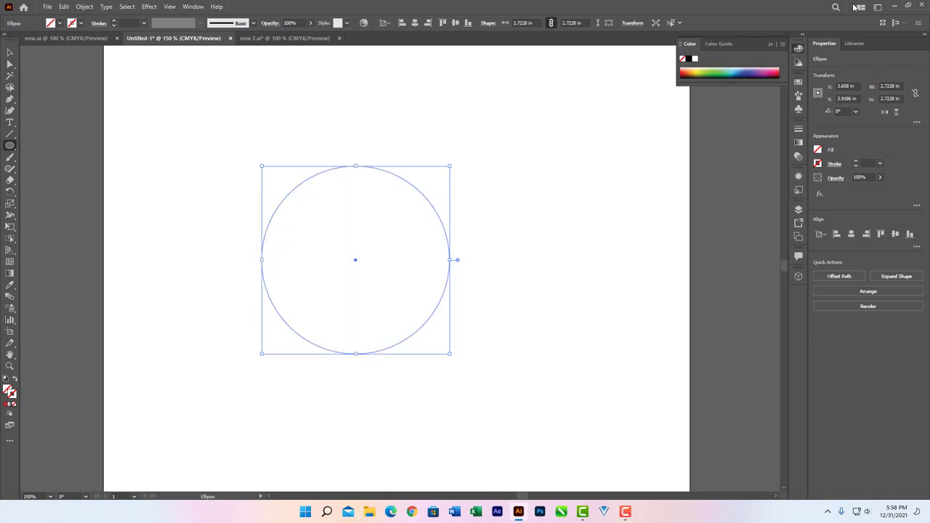
{"action": "left_click", "coordinate": [688, 58]}
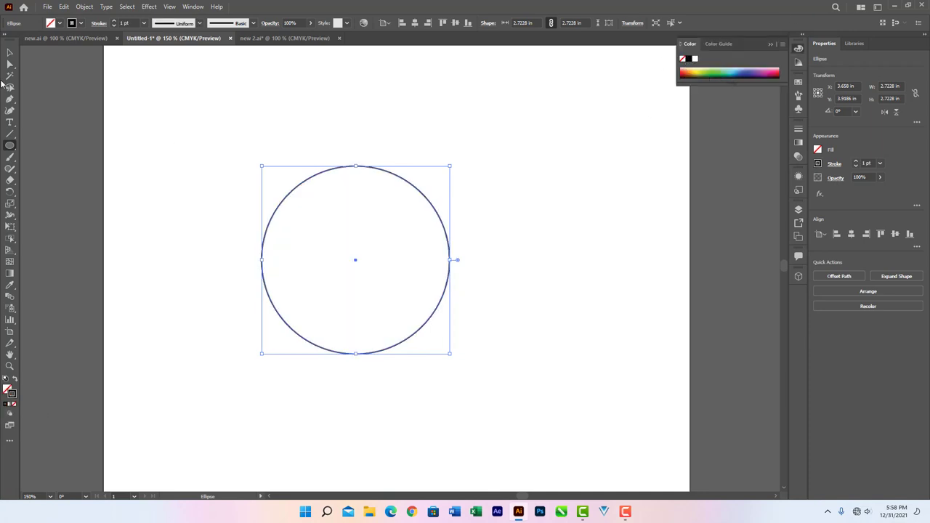
{"action": "left_click", "coordinate": [11, 53]}
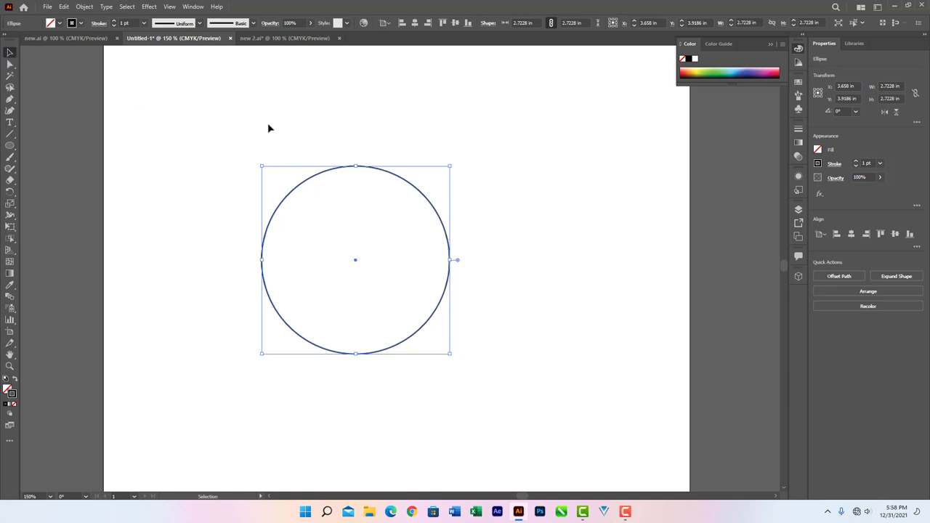
{"action": "left_click", "coordinate": [375, 240]}
{"action": "left_click", "coordinate": [359, 167]}
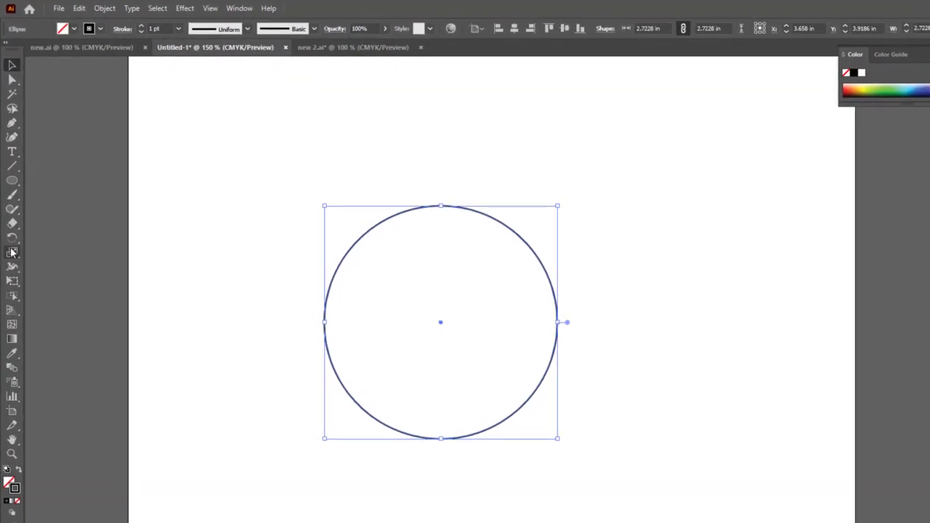
Make a copy of the circle rotated 30° around its bottom anchor point
{"action": "left_click", "coordinate": [13, 247]}
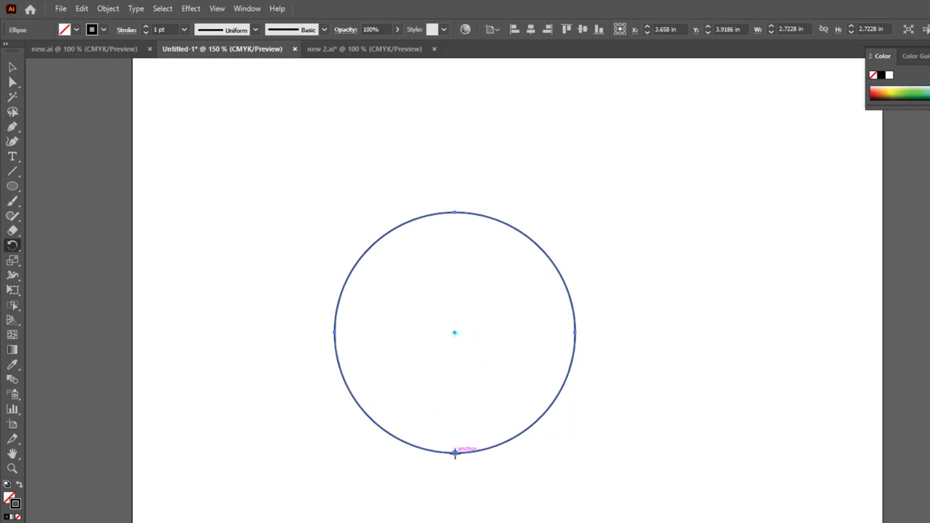
{"action": "key", "text": "alt"}
{"action": "left_click", "coordinate": [455, 452], "text": "alt"}
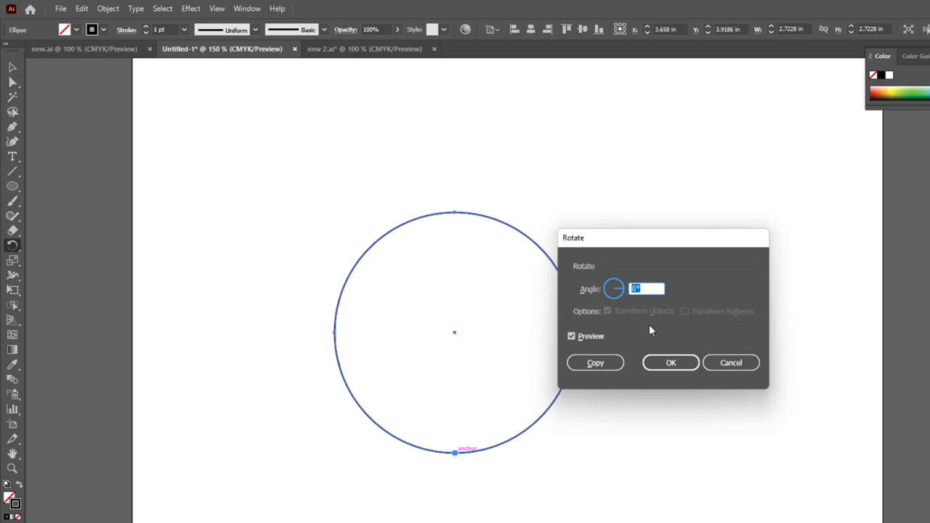
{"action": "type", "text": "30"}
{"action": "left_click", "coordinate": [597, 364]}
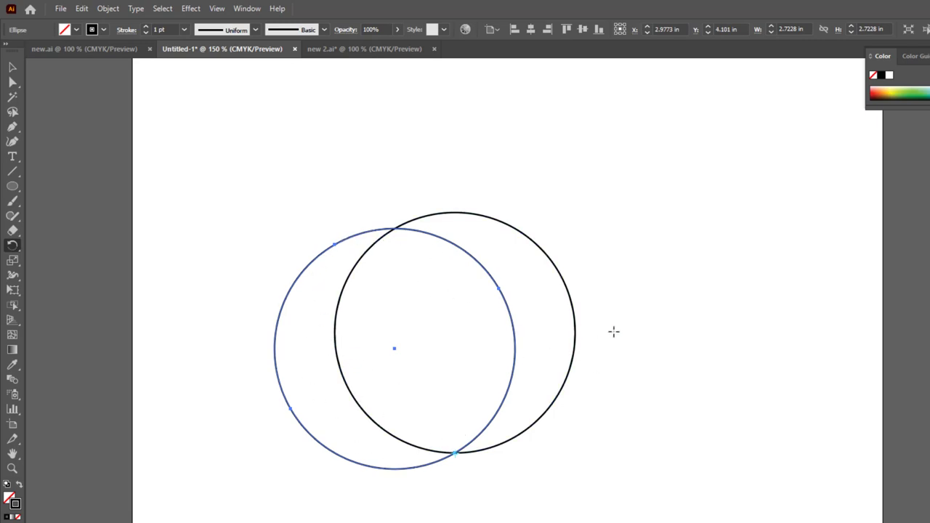
Repeat the 30° rotated copy with Ctrl+D to complete the rosette, then view at 100%
{"action": "key", "text": "ctrl+d"}
{"action": "key", "text": "ctrl+d"}
{"action": "key", "text": "ctrl+d"}
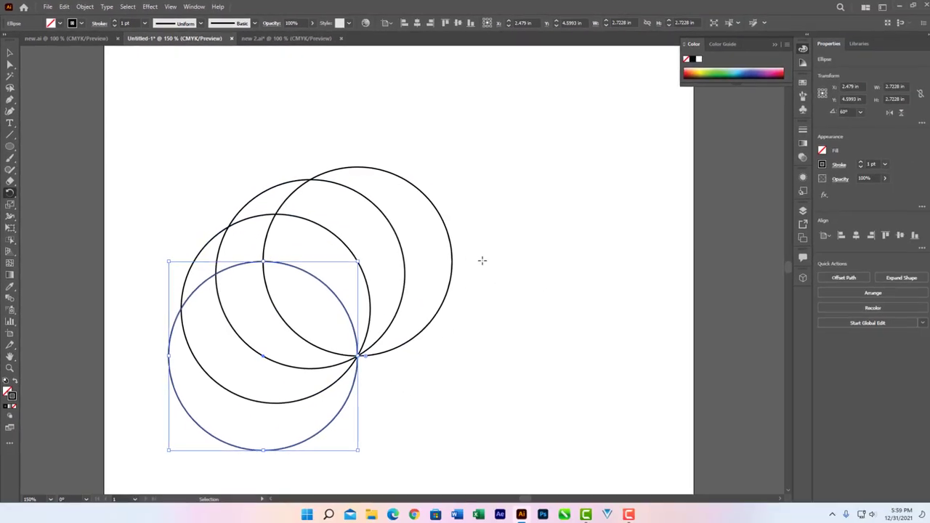
{"action": "key", "text": "ctrl+d"}
{"action": "key", "text": "ctrl+d"}
{"action": "key", "text": "ctrl+d"}
{"action": "key", "text": "ctrl+d"}
{"action": "key", "text": "ctrl+d"}
{"action": "key", "text": "ctrl+d"}
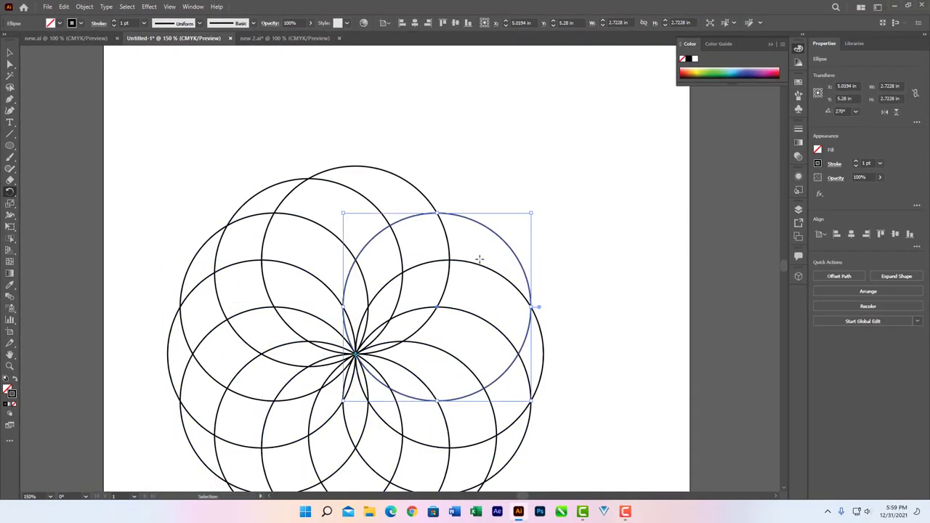
{"action": "key", "text": "ctrl+d"}
{"action": "key", "text": "v"}
{"action": "key", "text": "ctrl+1"}
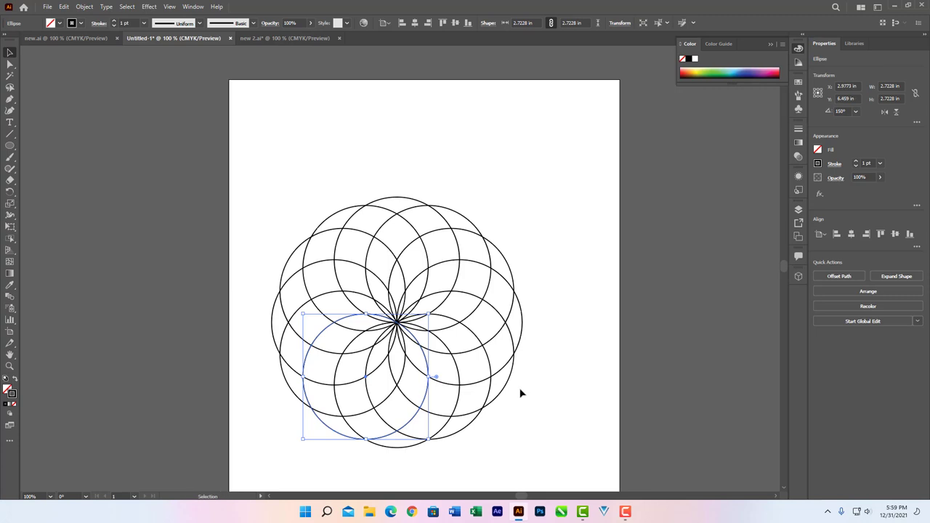
{"action": "left_click", "coordinate": [572, 339]}
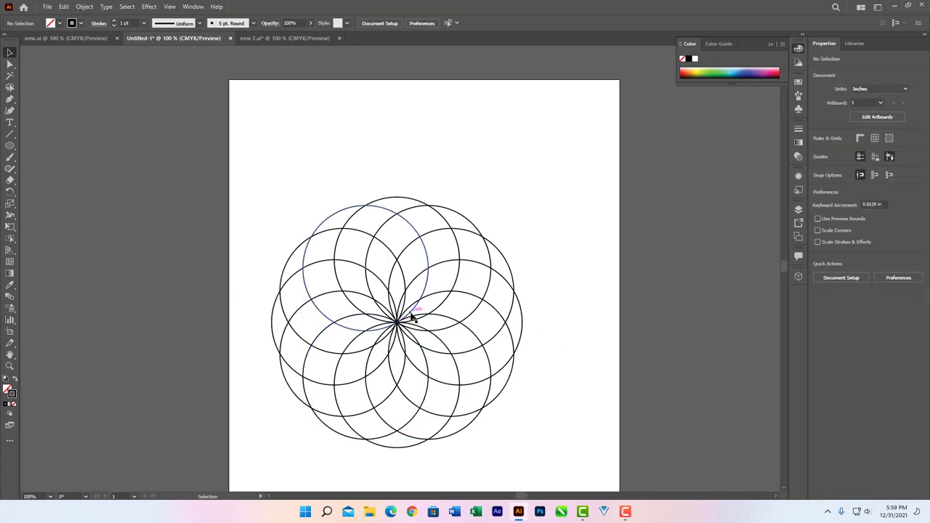
Centre the view on the rosette and marquee-select all its overlapping circles
{"action": "scroll", "coordinate": [408, 359], "scroll_direction": "down", "scroll_amount": 1}
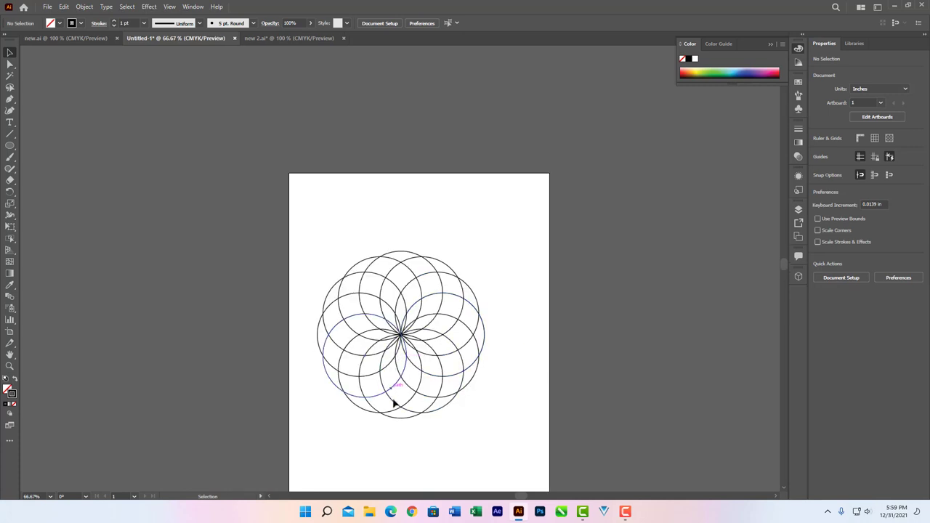
{"action": "left_click_drag", "start_coordinate": [418, 429], "coordinate": [415, 371]}
{"action": "scroll", "coordinate": [407, 316], "scroll_direction": "up", "scroll_amount": 1}
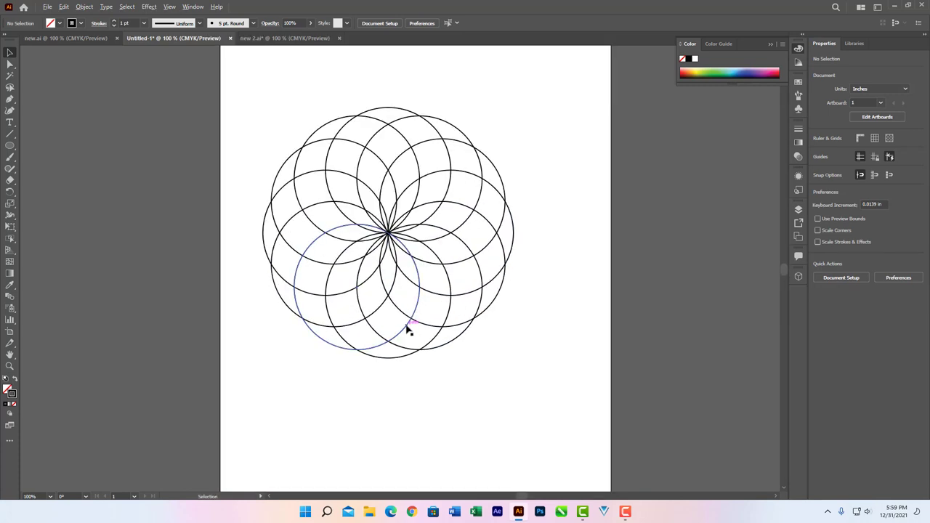
{"action": "scroll", "coordinate": [399, 305], "scroll_direction": "up", "scroll_amount": 1}
{"action": "scroll", "coordinate": [399, 306], "scroll_direction": "down", "scroll_amount": 1}
{"action": "scroll", "coordinate": [401, 276], "scroll_direction": "up", "scroll_amount": 2}
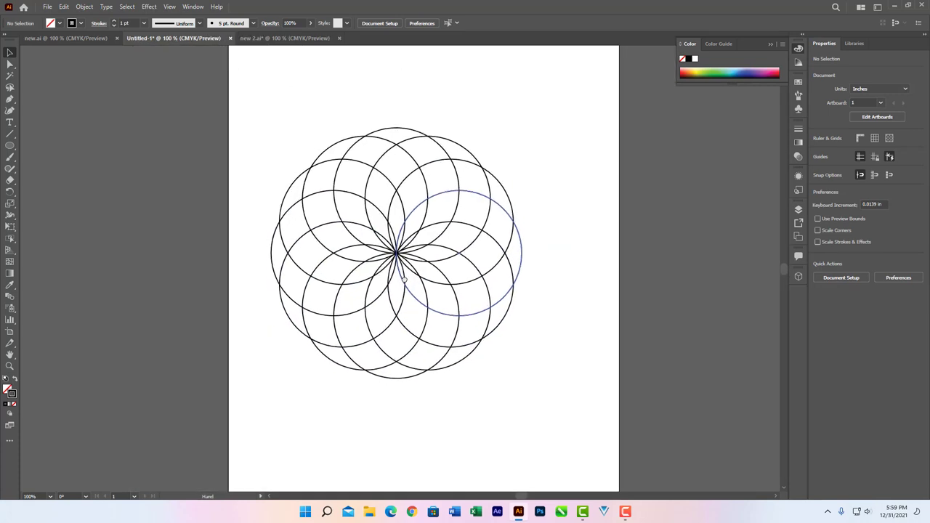
{"action": "scroll", "coordinate": [415, 287], "scroll_direction": "up", "scroll_amount": 1}
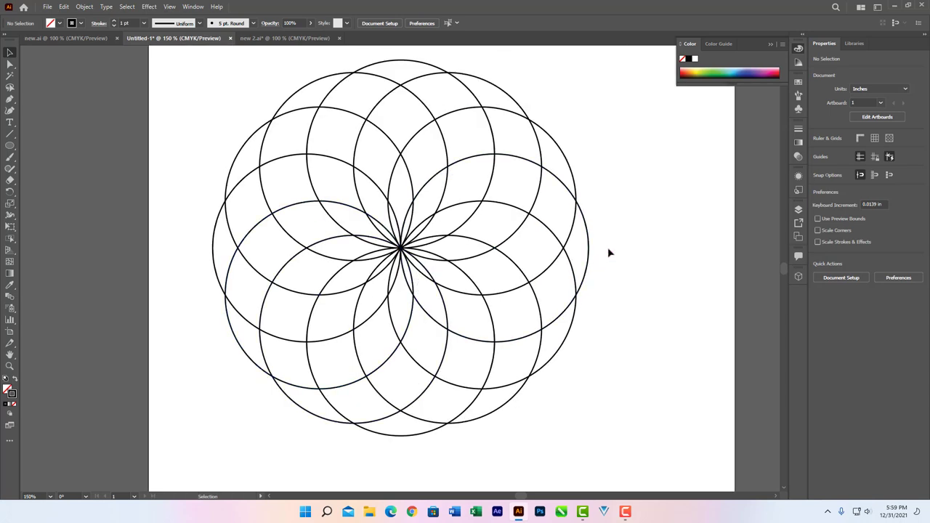
{"action": "mouse_move", "coordinate": [623, 256]}
{"action": "left_mouse_down"}
{"action": "mouse_move", "coordinate": [635, 272]}
{"action": "mouse_move", "coordinate": [654, 266]}
{"action": "left_mouse_up"}
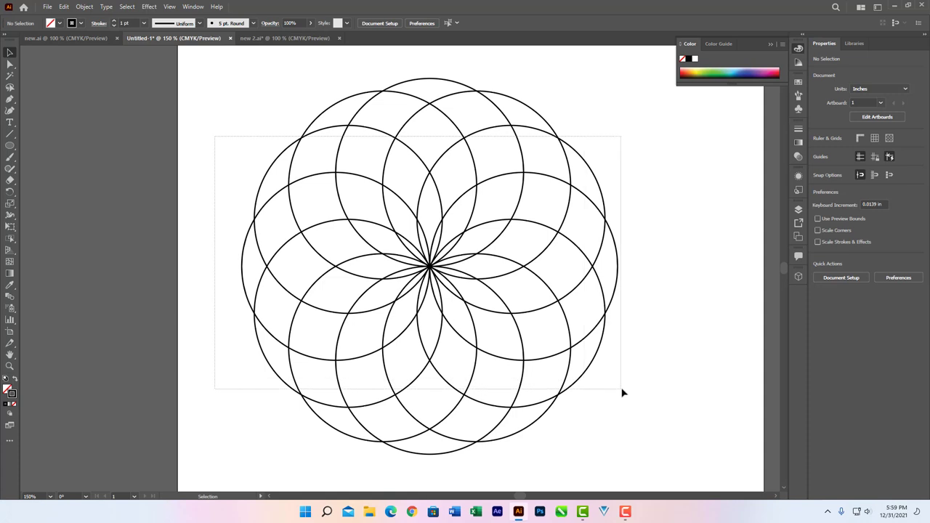
{"action": "left_click_drag", "start_coordinate": [216, 143], "coordinate": [622, 391]}
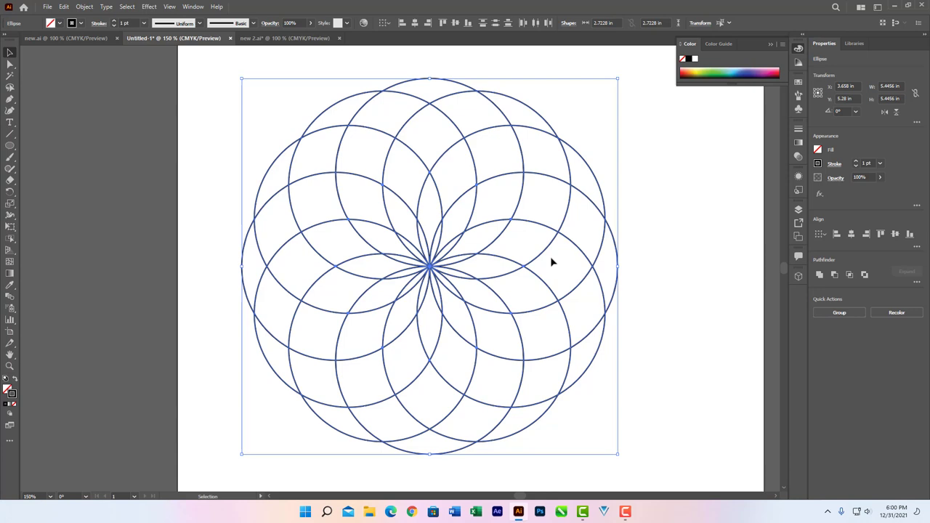
{"action": "left_click", "coordinate": [11, 242]}
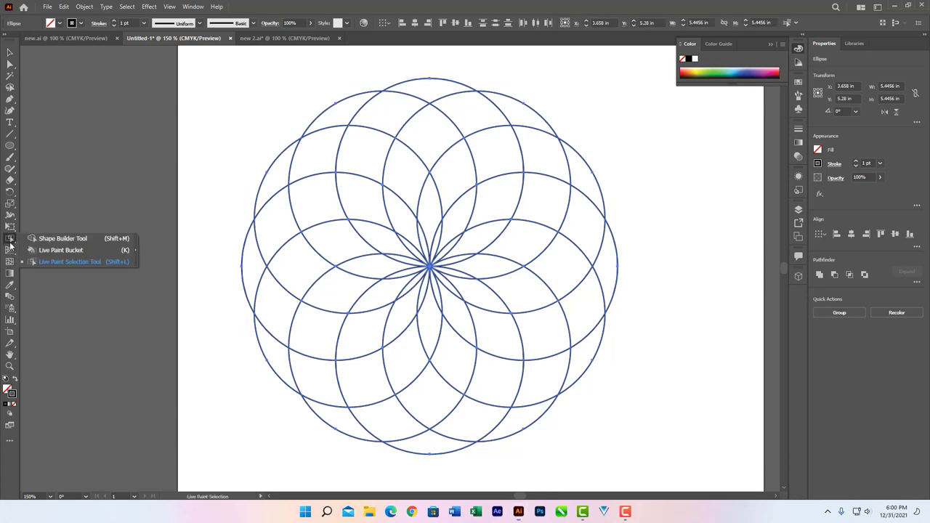
With the Live Paint Bucket, cycle swatches using the Right arrow key until orange is the fill
{"action": "left_click", "coordinate": [58, 250]}
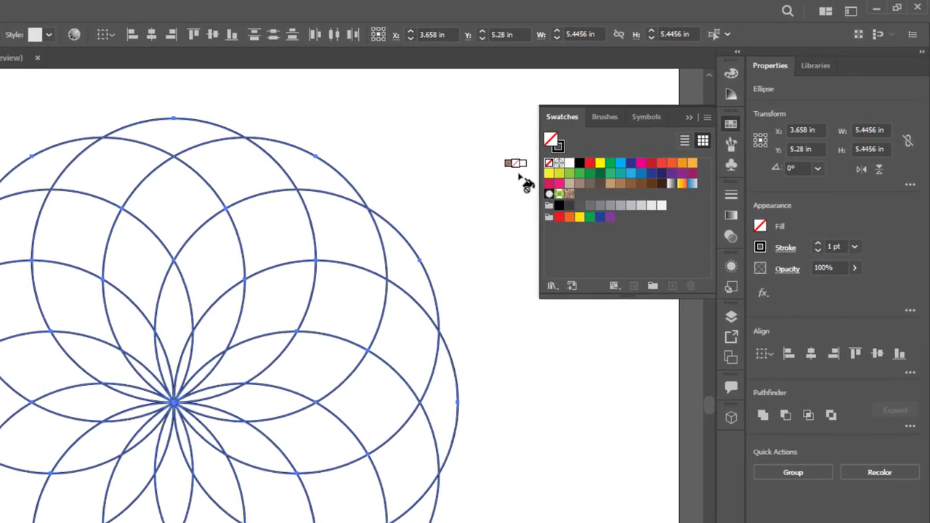
{"action": "left_click_drag", "start_coordinate": [519, 174], "coordinate": [569, 169]}
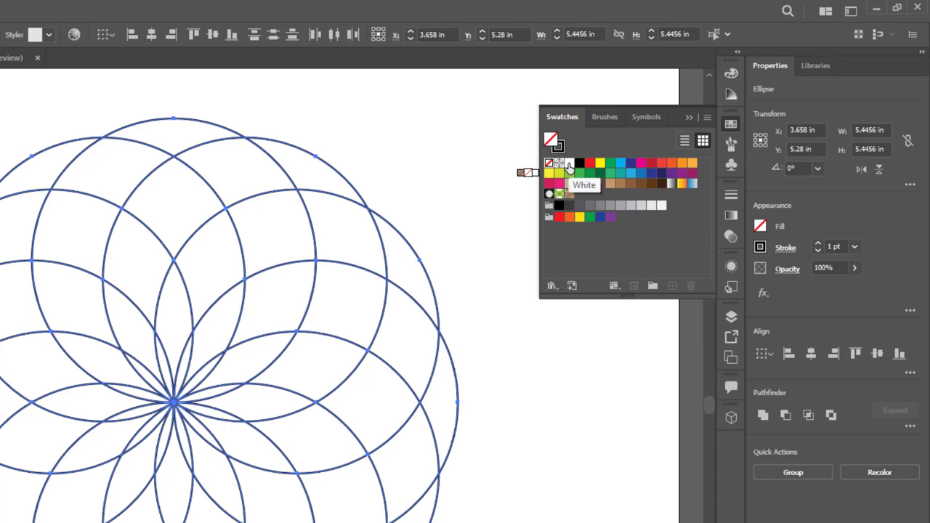
{"action": "left_click", "coordinate": [592, 167]}
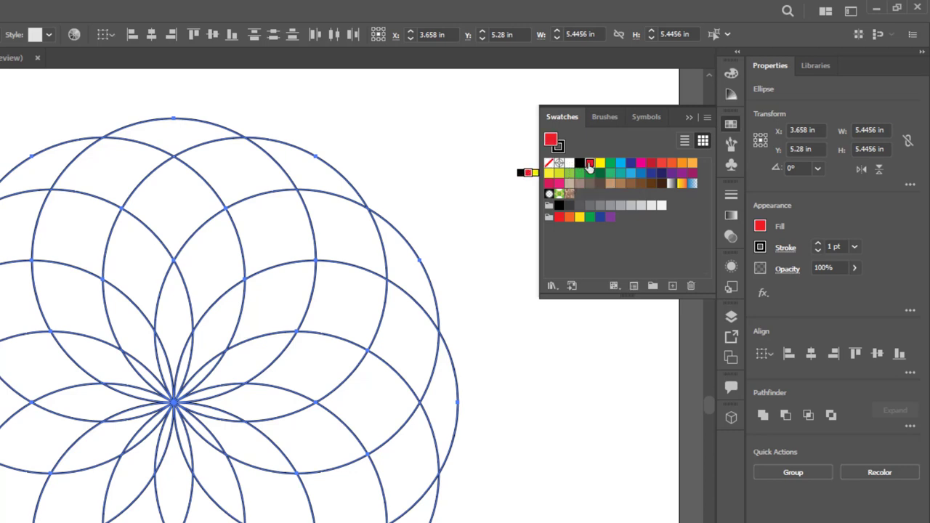
{"action": "mouse_move", "coordinate": [591, 167]}
{"action": "left_mouse_down"}
{"action": "mouse_move", "coordinate": [489, 192]}
{"action": "mouse_move", "coordinate": [599, 170]}
{"action": "left_mouse_up"}
{"action": "left_click_drag", "start_coordinate": [544, 185], "coordinate": [483, 188]}
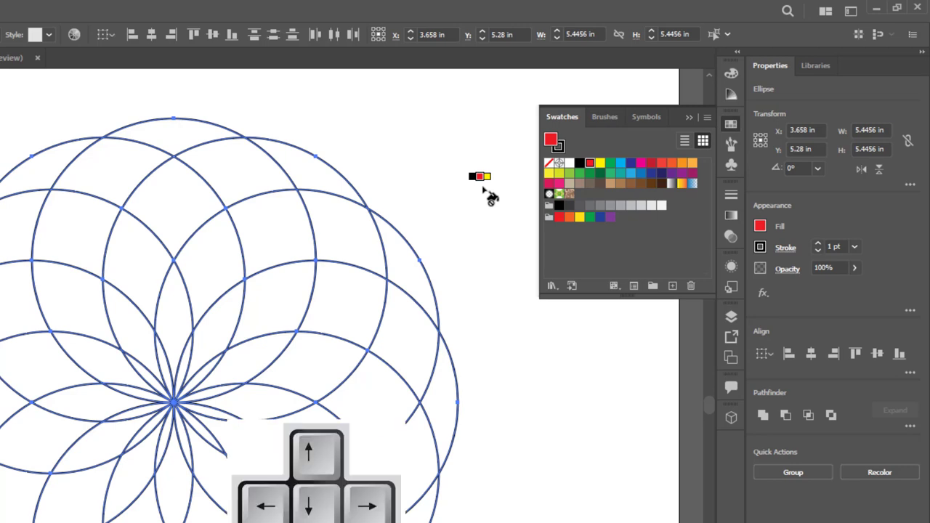
{"action": "key", "text": "Right"}
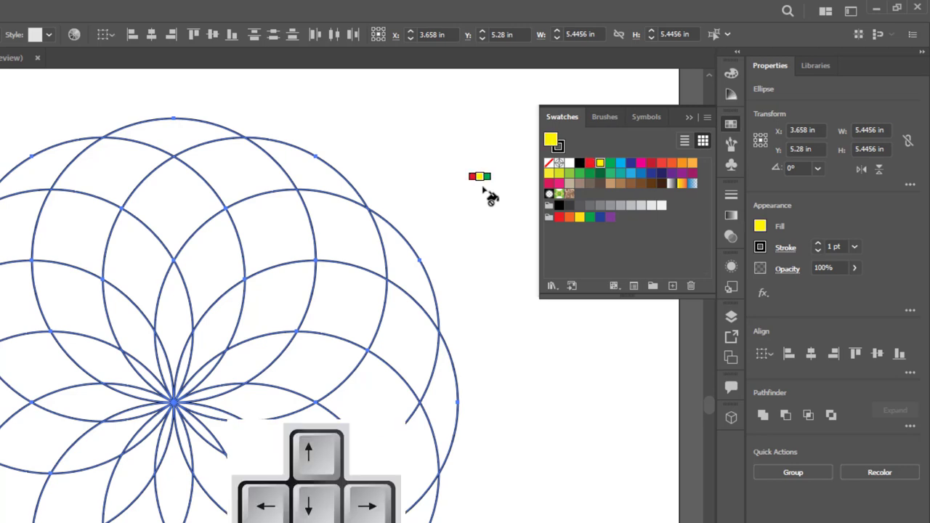
{"action": "key", "text": "Right"}
{"action": "key", "text": "Right"}
{"action": "key", "text": "Right"}
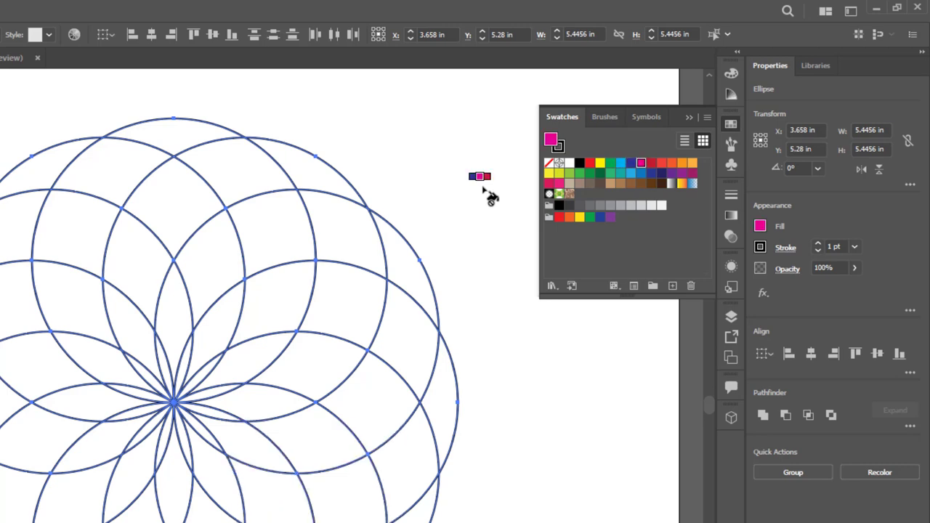
{"action": "key", "text": "Right"}
{"action": "key", "text": "Right"}
{"action": "key", "text": "Right"}
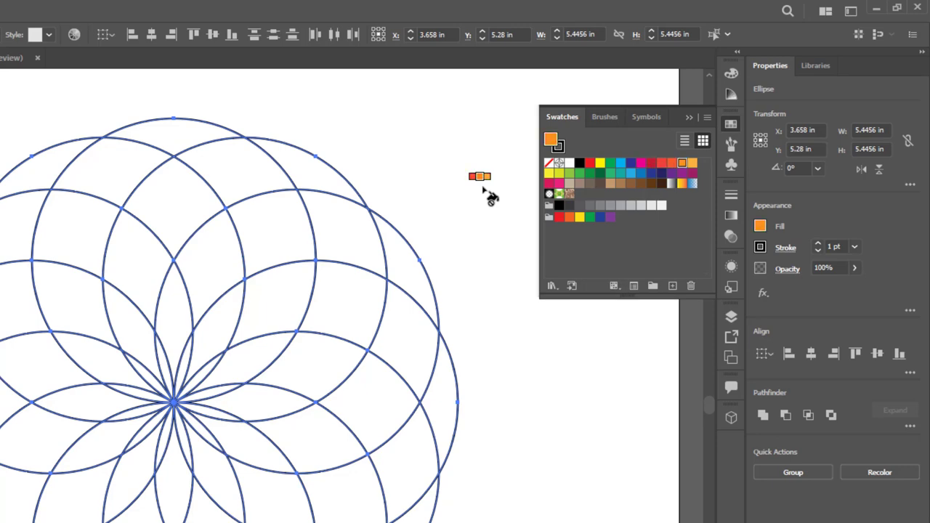
{"action": "left_click_drag", "start_coordinate": [482, 187], "coordinate": [674, 255]}
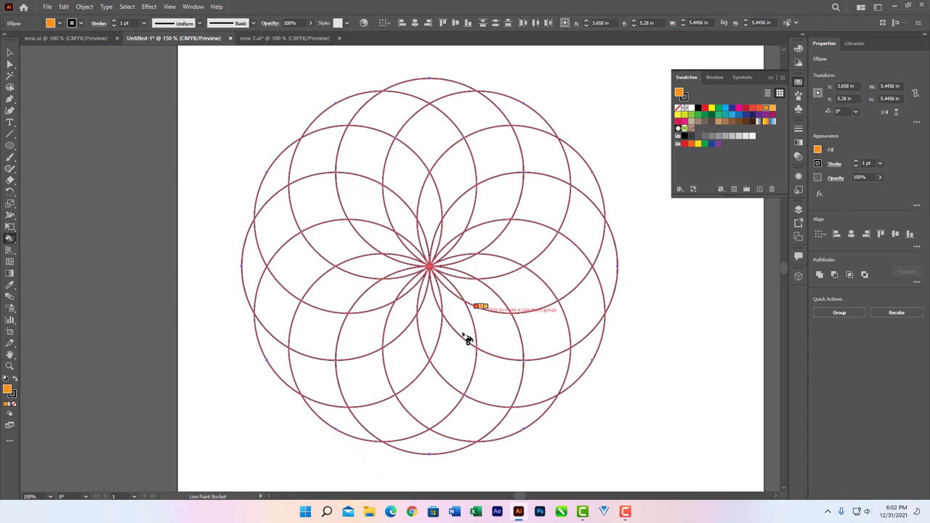
Make the circles a Live Paint group and fill all twelve outer rim crescents orange
{"action": "left_click", "coordinate": [434, 94]}
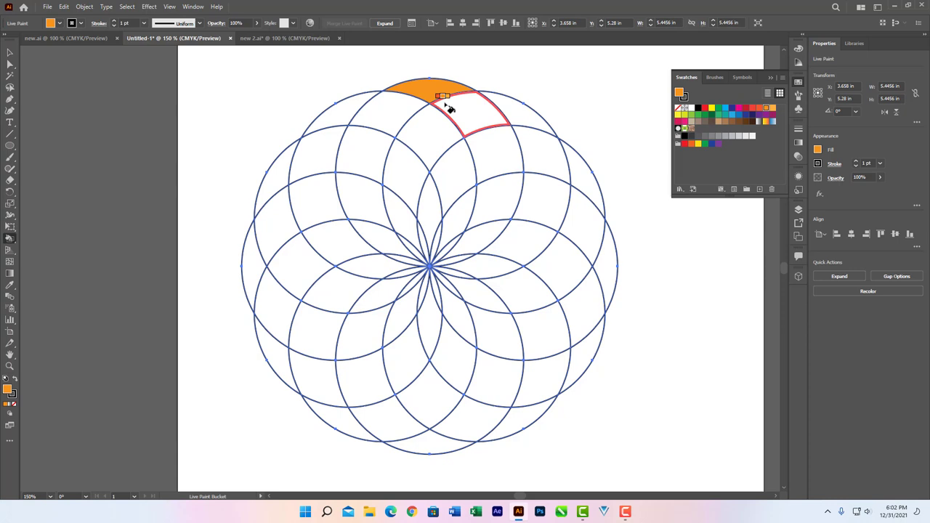
{"action": "left_click", "coordinate": [347, 122]}
{"action": "left_click", "coordinate": [279, 182]}
{"action": "left_click", "coordinate": [255, 287]}
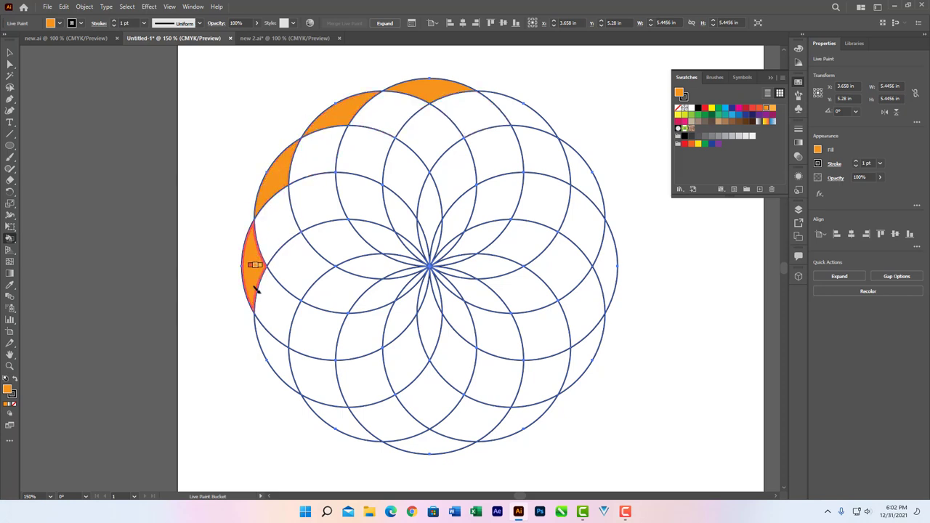
{"action": "left_click", "coordinate": [278, 360]}
{"action": "left_click", "coordinate": [339, 420]}
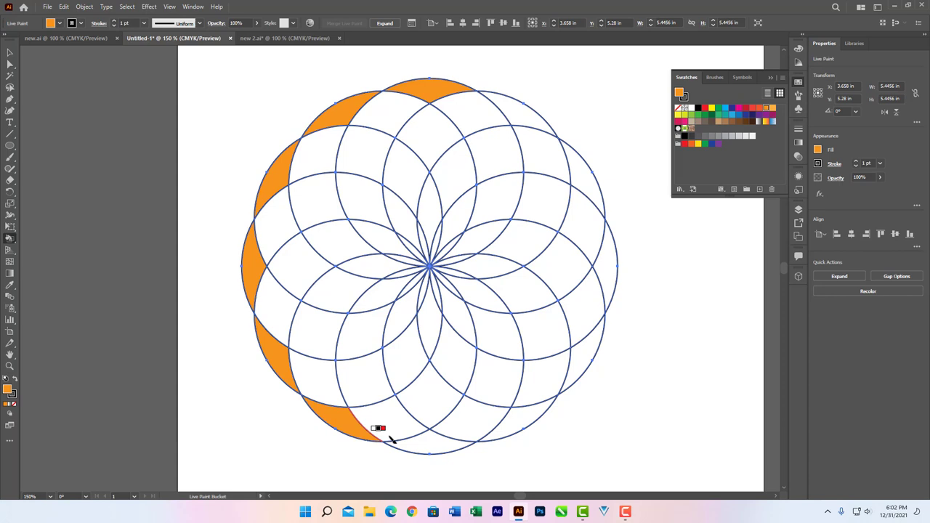
{"action": "left_click", "coordinate": [440, 446]}
{"action": "left_click", "coordinate": [530, 420]}
{"action": "left_click", "coordinate": [590, 353]}
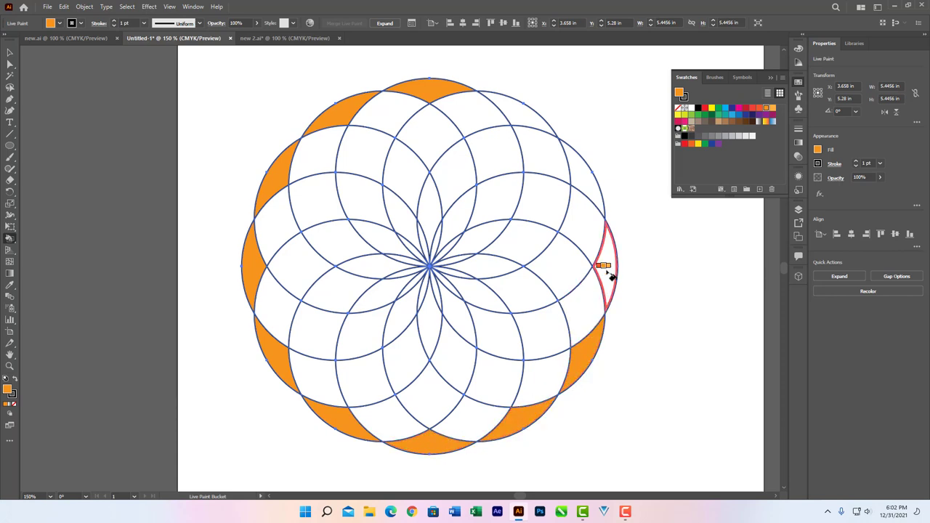
{"action": "left_click", "coordinate": [609, 268]}
{"action": "left_click", "coordinate": [583, 180]}
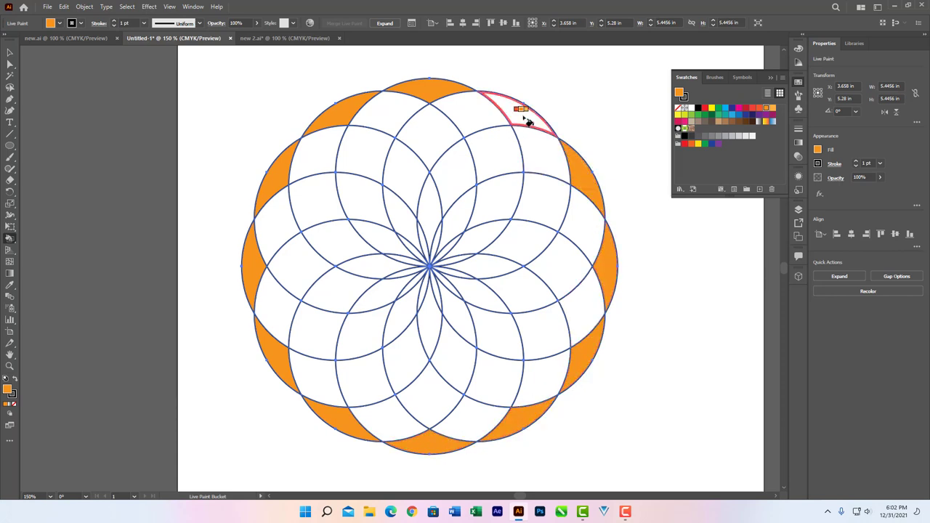
{"action": "left_click", "coordinate": [527, 120]}
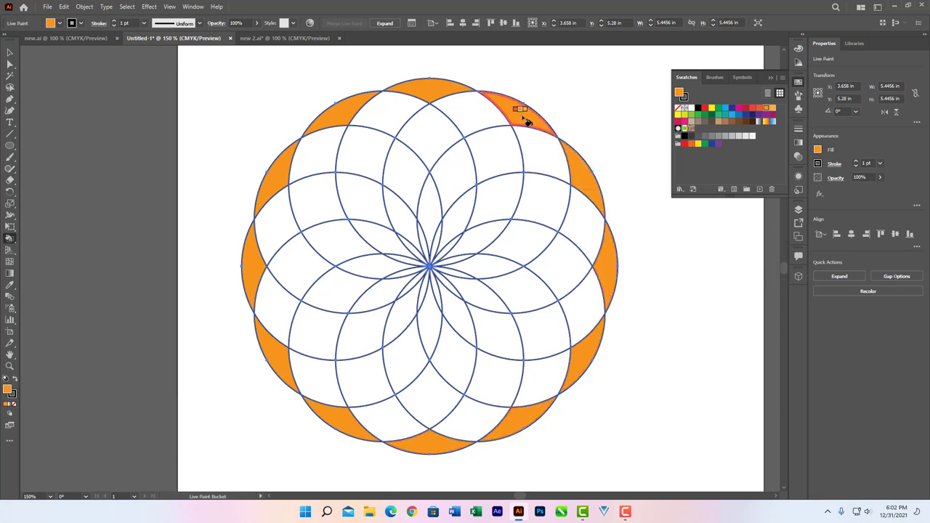
Fill every segment of the ring just inside the orange rim yellow, undoing one wrong fill
{"action": "left_click", "coordinate": [678, 114]}
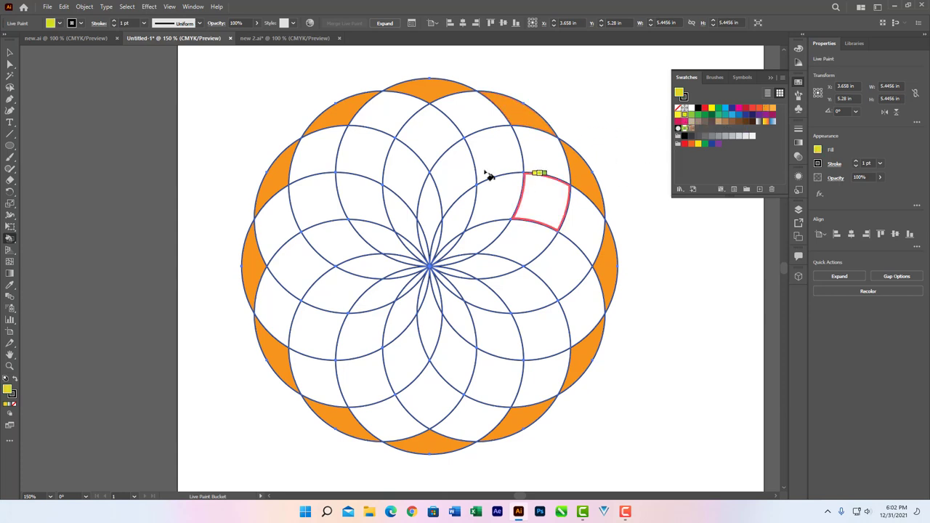
{"action": "left_click", "coordinate": [392, 119]}
{"action": "left_click", "coordinate": [328, 166]}
{"action": "left_click", "coordinate": [272, 211]}
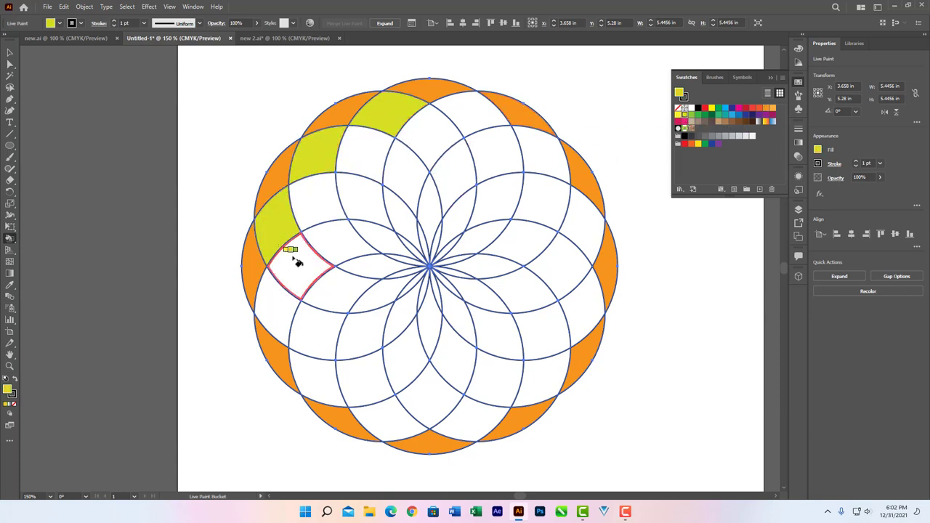
{"action": "left_click", "coordinate": [298, 259]}
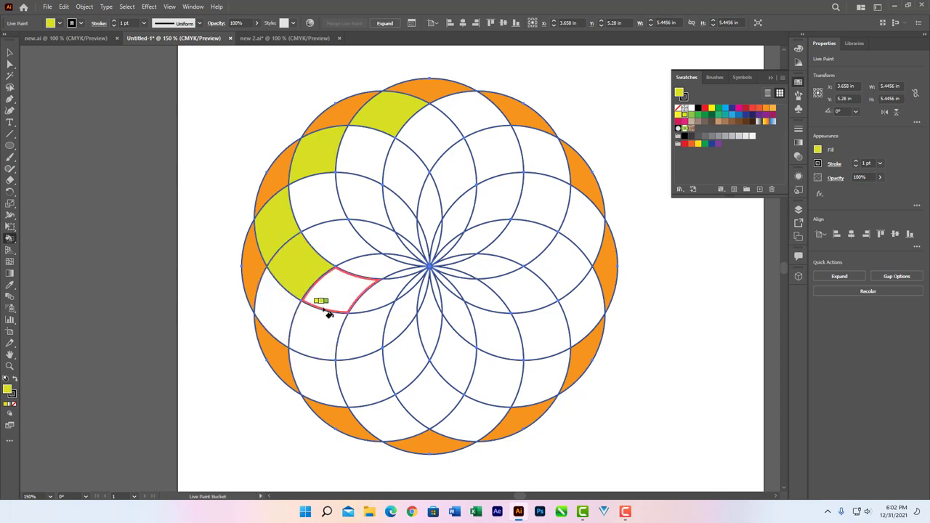
{"action": "key", "text": "ctrl+z"}
{"action": "left_click", "coordinate": [278, 307]}
{"action": "left_click", "coordinate": [315, 369]}
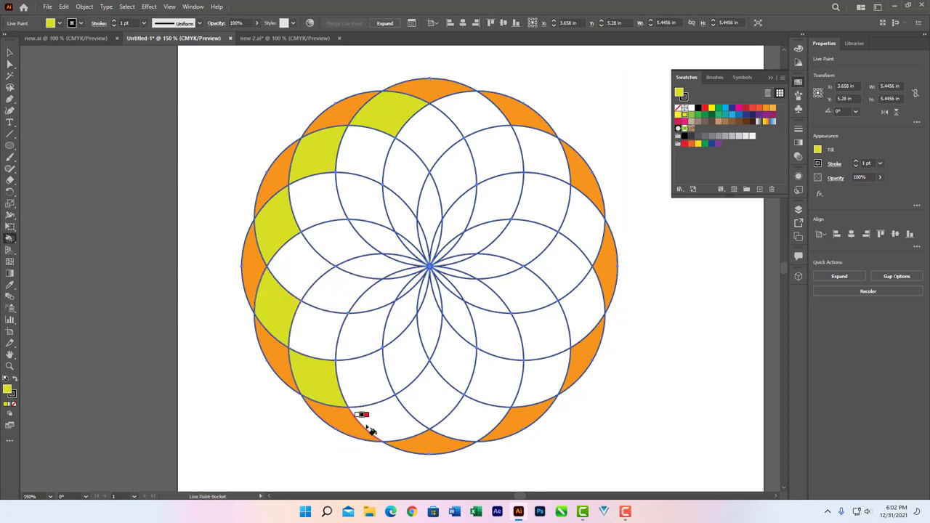
{"action": "left_click", "coordinate": [385, 421]}
{"action": "left_click", "coordinate": [476, 417]}
{"action": "left_click", "coordinate": [544, 375]}
{"action": "left_click", "coordinate": [579, 318]}
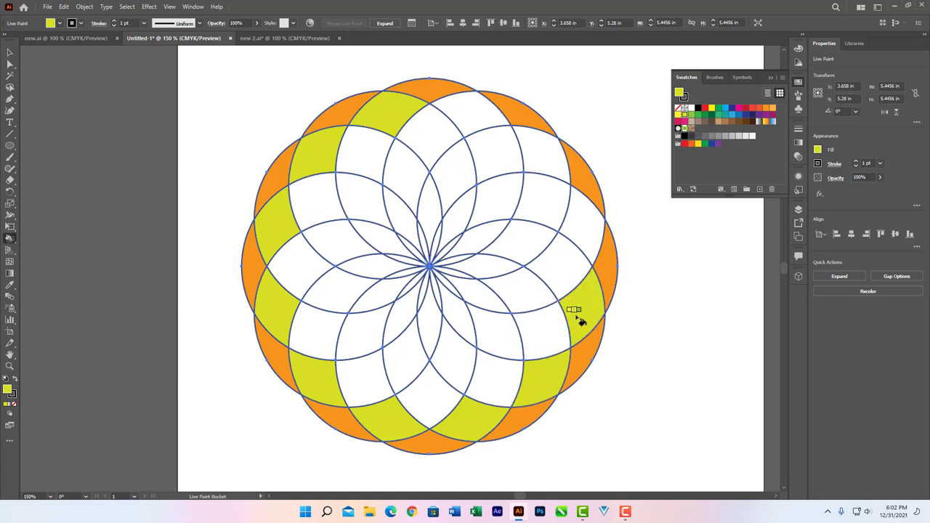
{"action": "left_click", "coordinate": [590, 243]}
{"action": "left_click", "coordinate": [549, 164]}
{"action": "left_click", "coordinate": [485, 130]}
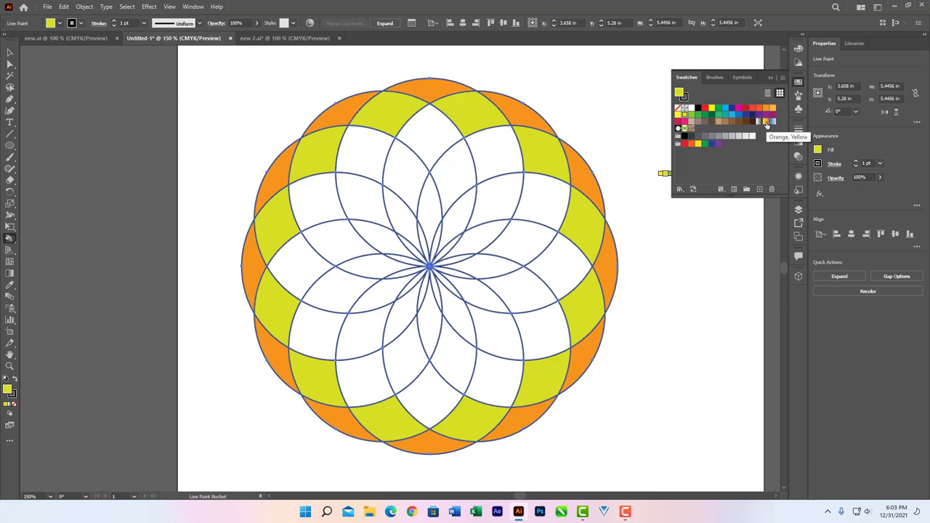
Fill the next ring inward with the Orange, Yellow gradient swatch
{"action": "left_click", "coordinate": [766, 124]}
{"action": "left_click", "coordinate": [367, 164]}
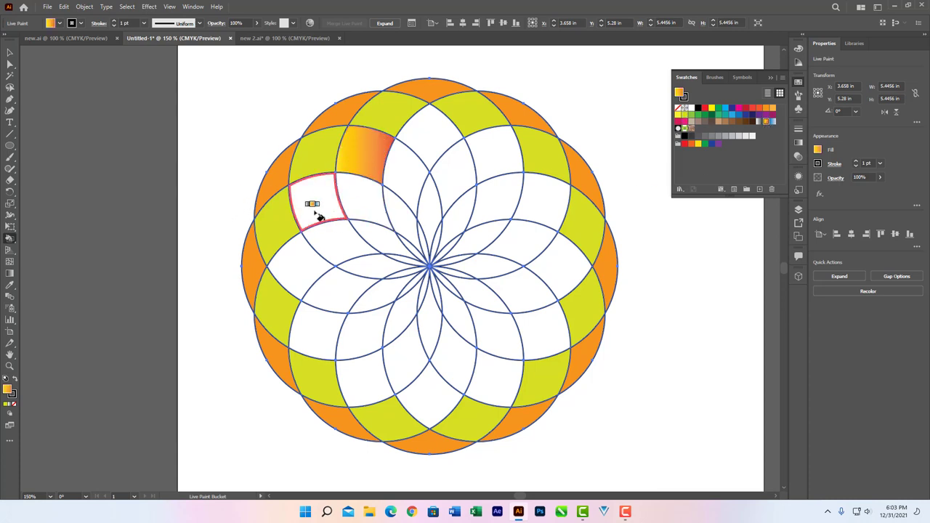
{"action": "left_click", "coordinate": [318, 216]}
{"action": "left_click", "coordinate": [307, 259]}
{"action": "left_click", "coordinate": [318, 327]}
{"action": "left_click", "coordinate": [388, 393]}
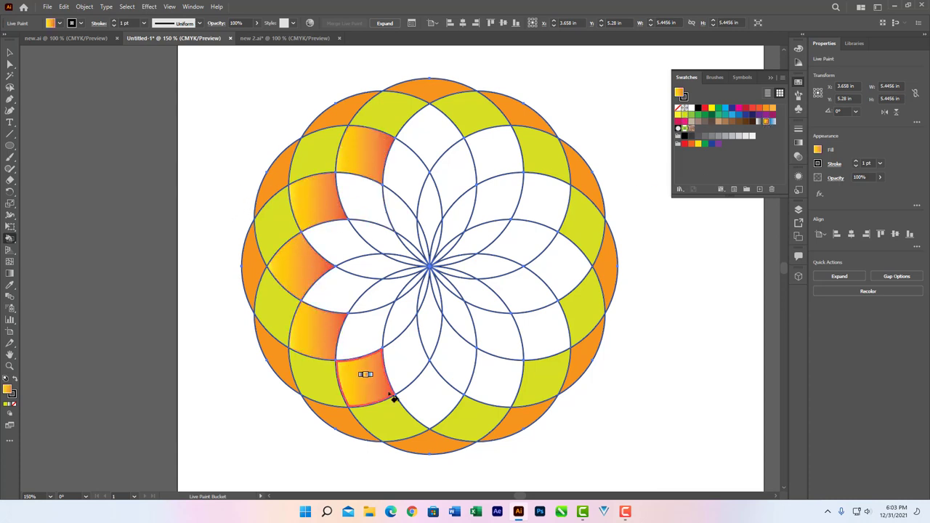
{"action": "left_click", "coordinate": [428, 401]}
{"action": "left_click", "coordinate": [497, 379]}
{"action": "left_click", "coordinate": [543, 328]}
{"action": "left_click", "coordinate": [552, 255]}
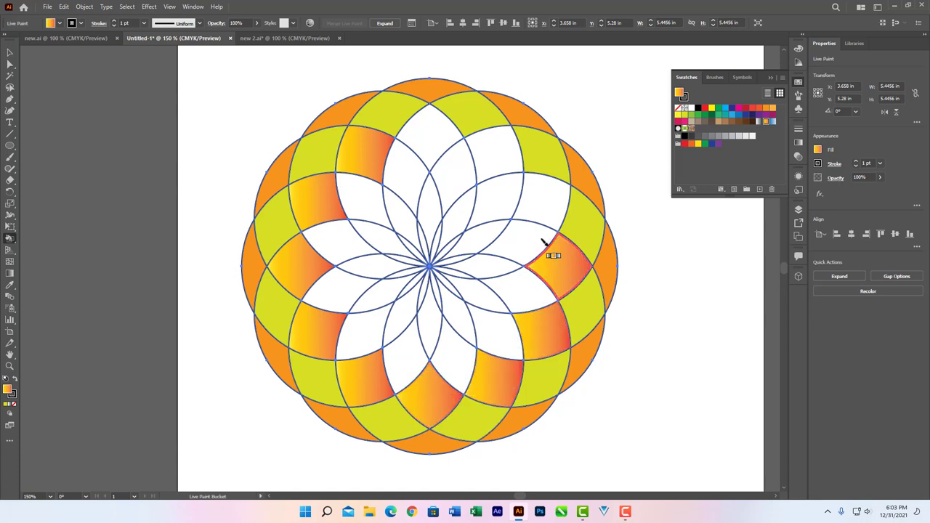
{"action": "left_click", "coordinate": [541, 200]}
{"action": "left_click", "coordinate": [483, 149]}
{"action": "left_click", "coordinate": [432, 138]}
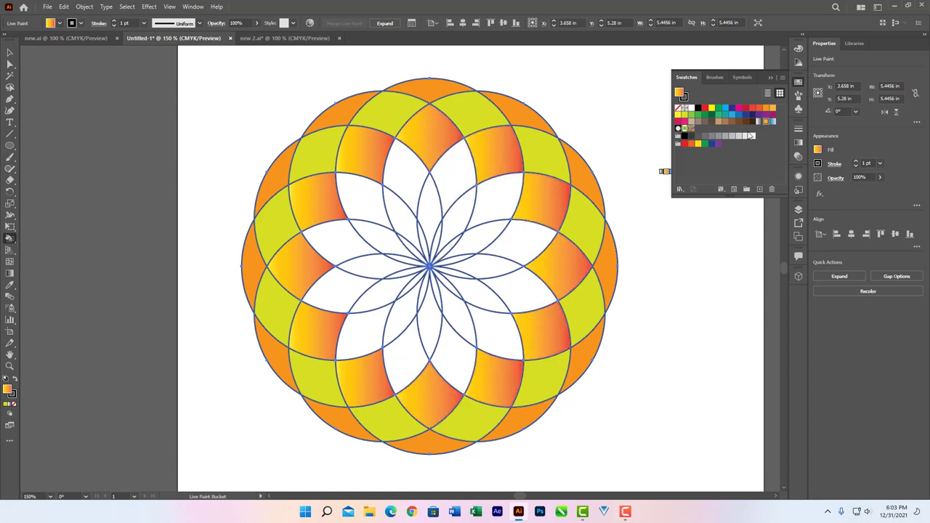
Fill the twelve inner ring segments with the blue-white gradient swatch
{"action": "left_click", "coordinate": [772, 121]}
{"action": "left_click", "coordinate": [407, 174]}
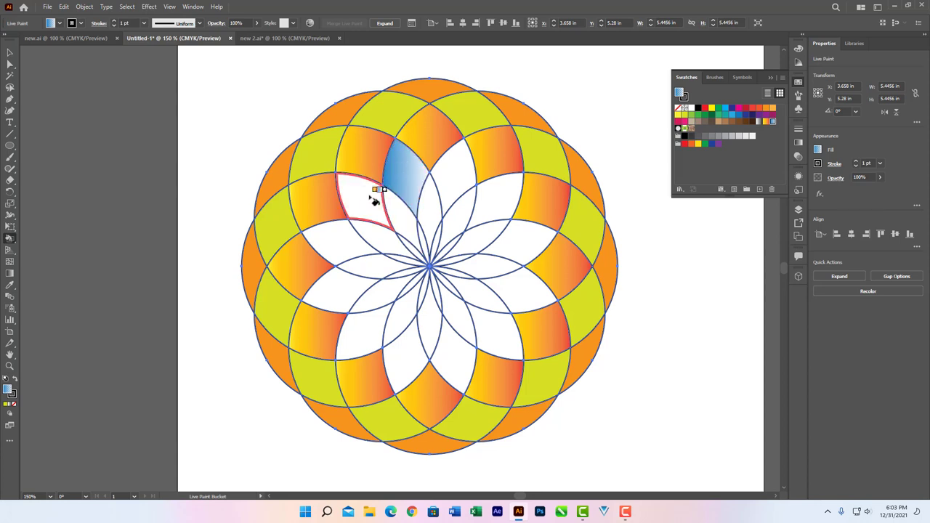
{"action": "left_click", "coordinate": [363, 198]}
{"action": "left_click", "coordinate": [350, 245]}
{"action": "left_click", "coordinate": [343, 292]}
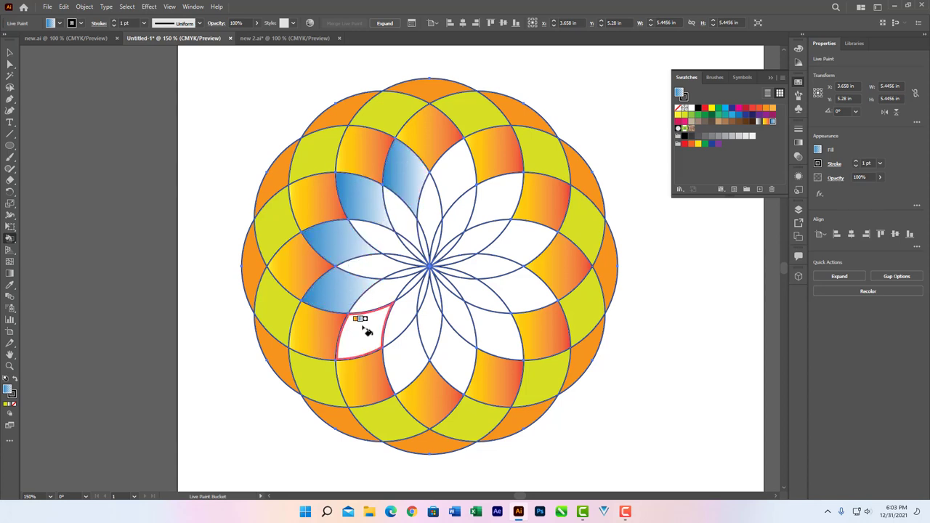
{"action": "left_click", "coordinate": [364, 325]}
{"action": "left_click", "coordinate": [410, 356]}
{"action": "left_click", "coordinate": [458, 369]}
{"action": "left_click", "coordinate": [499, 338]}
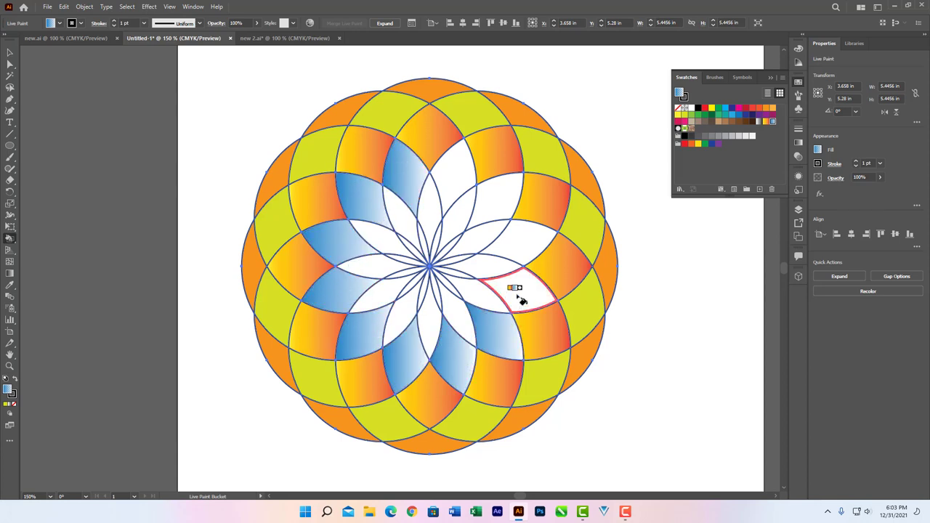
{"action": "left_click", "coordinate": [521, 298]}
{"action": "left_click", "coordinate": [520, 247]}
{"action": "left_click", "coordinate": [502, 203]}
{"action": "left_click", "coordinate": [458, 193]}
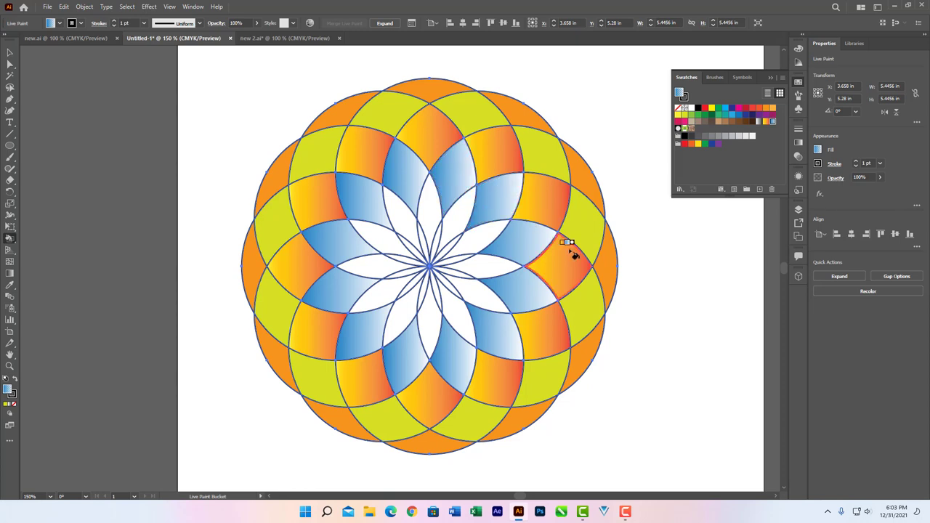
Fill the twelve petals around the centre with tan
{"action": "left_click", "coordinate": [718, 123]}
{"action": "left_click", "coordinate": [429, 207]}
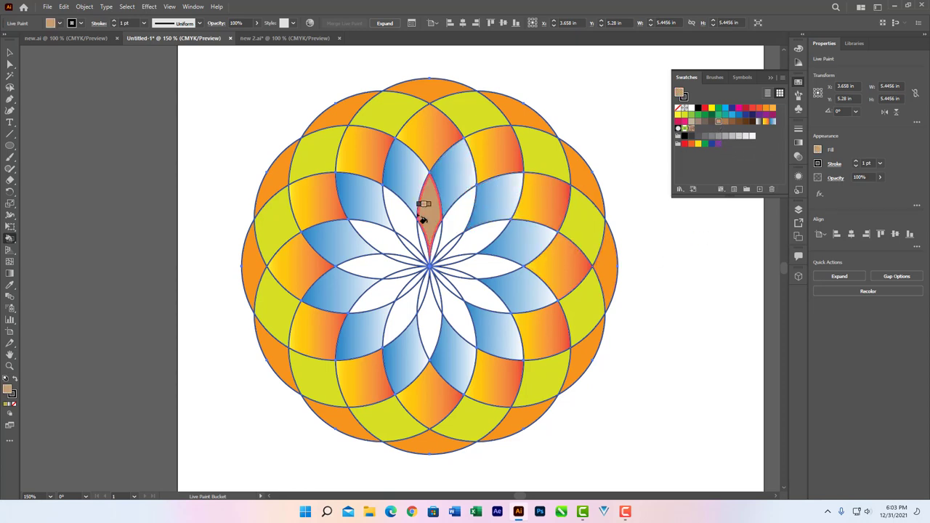
{"action": "left_click", "coordinate": [401, 228]}
{"action": "left_click", "coordinate": [370, 236]}
{"action": "left_click", "coordinate": [363, 264]}
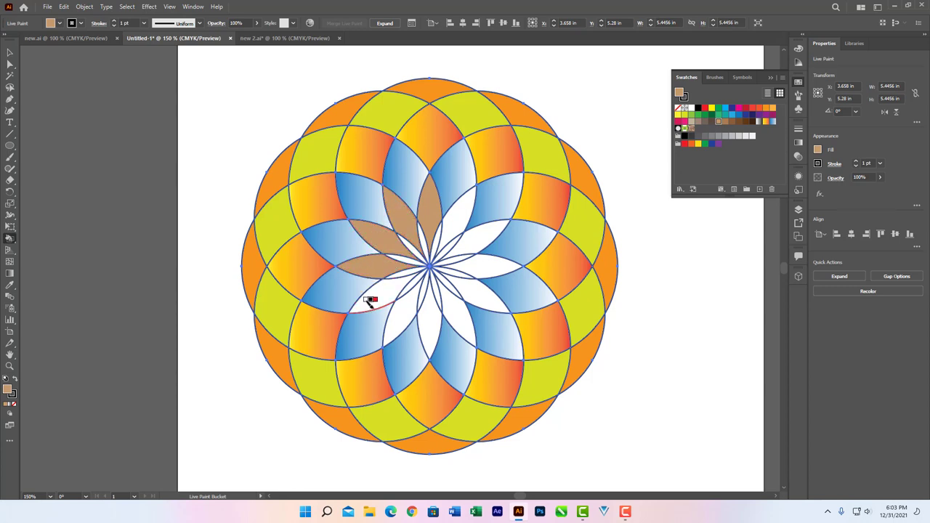
{"action": "left_click", "coordinate": [371, 299]}
{"action": "left_click", "coordinate": [396, 326]}
{"action": "left_click", "coordinate": [427, 326]}
{"action": "left_click", "coordinate": [458, 314]}
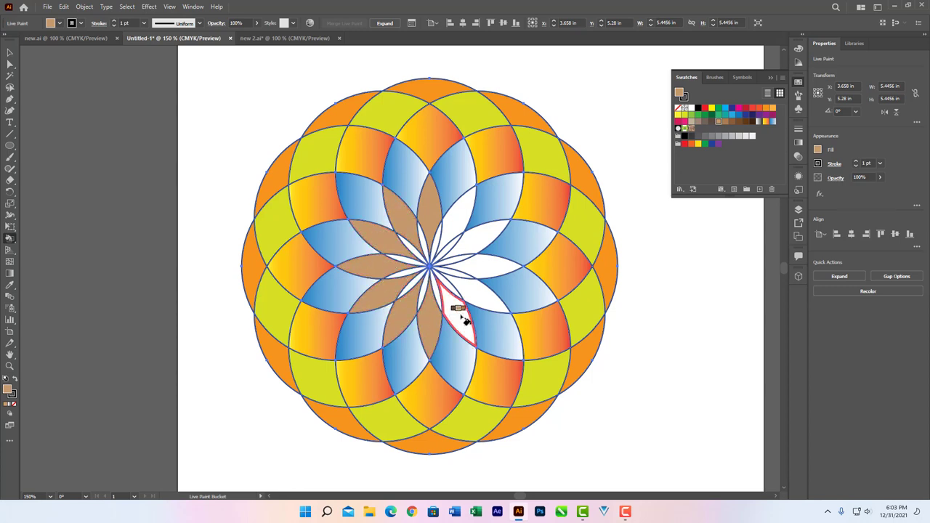
{"action": "left_click", "coordinate": [480, 295]}
{"action": "left_click", "coordinate": [477, 266]}
{"action": "left_click", "coordinate": [476, 240]}
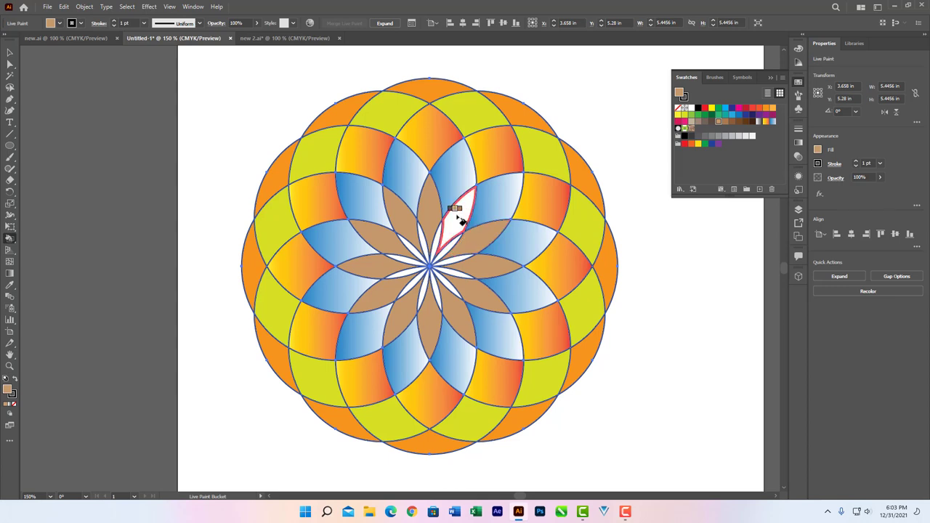
{"action": "left_click", "coordinate": [452, 208]}
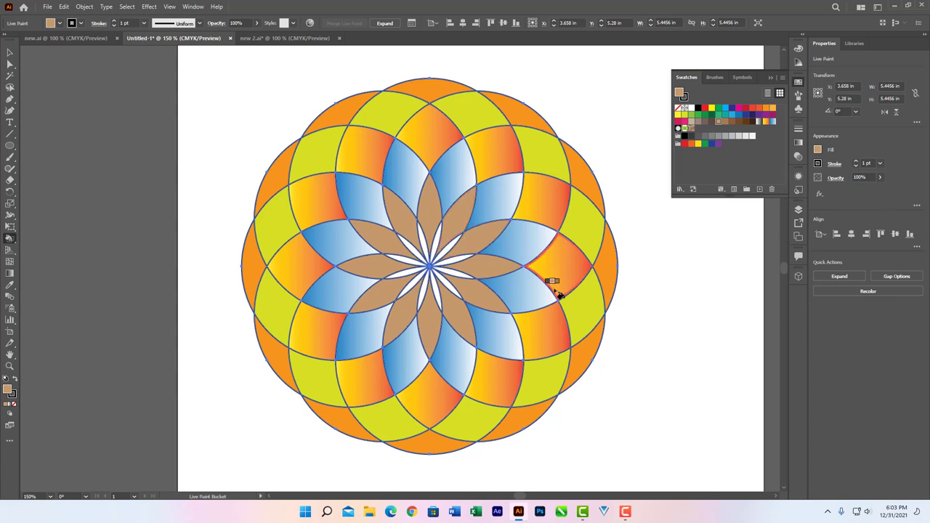
Fill the thin star-shaped spikes at the centre with magenta
{"action": "left_click", "coordinate": [678, 122]}
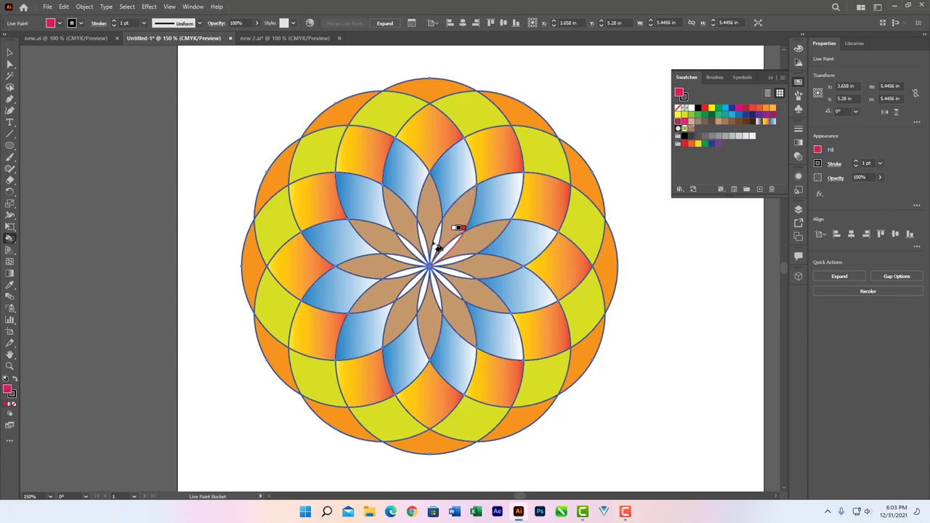
{"action": "left_click", "coordinate": [407, 249]}
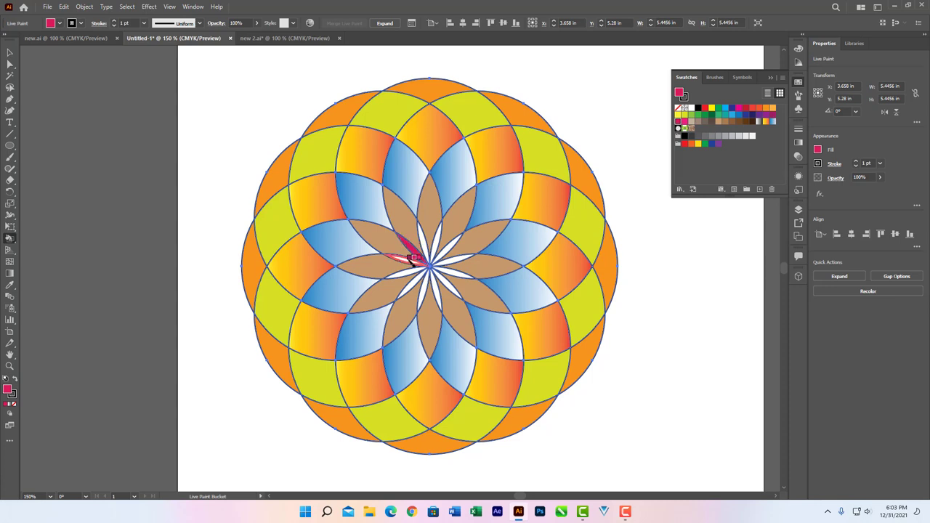
{"action": "left_click", "coordinate": [408, 254]}
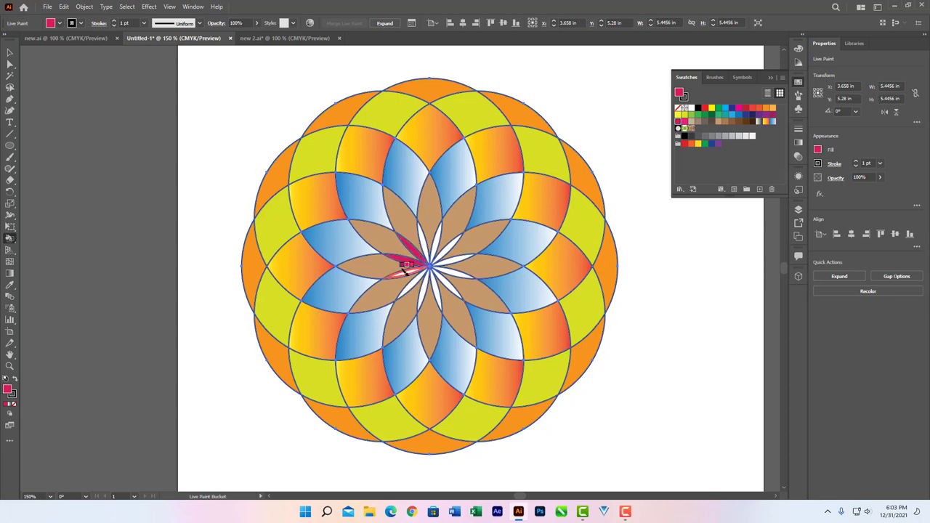
{"action": "left_click", "coordinate": [408, 266]}
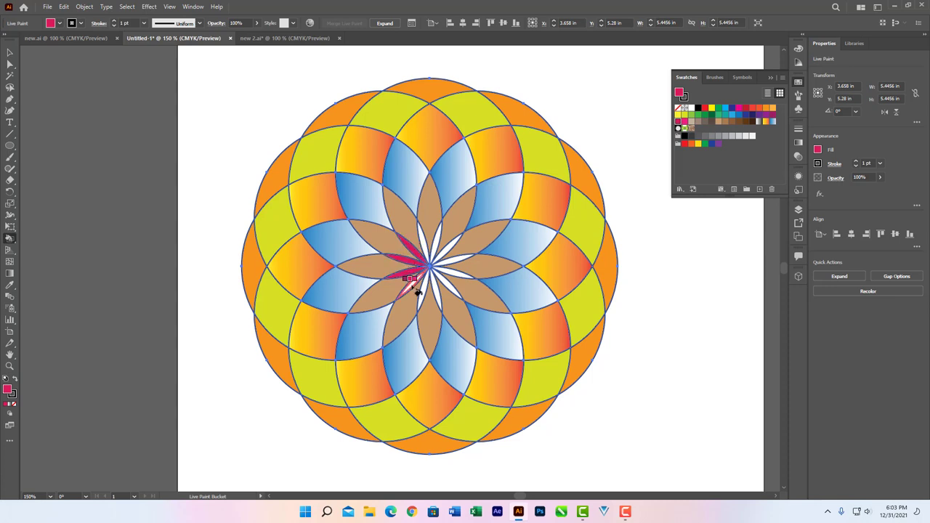
{"action": "left_click", "coordinate": [420, 294]}
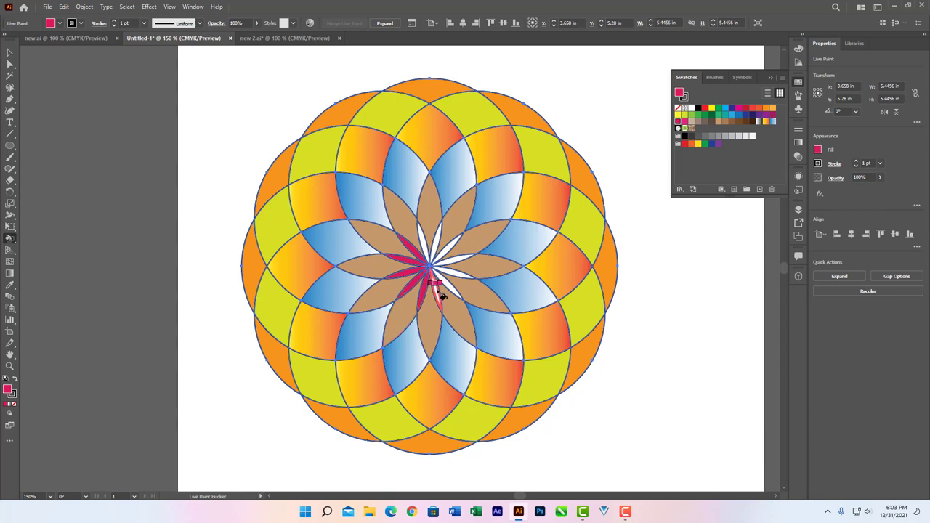
{"action": "left_click", "coordinate": [439, 292]}
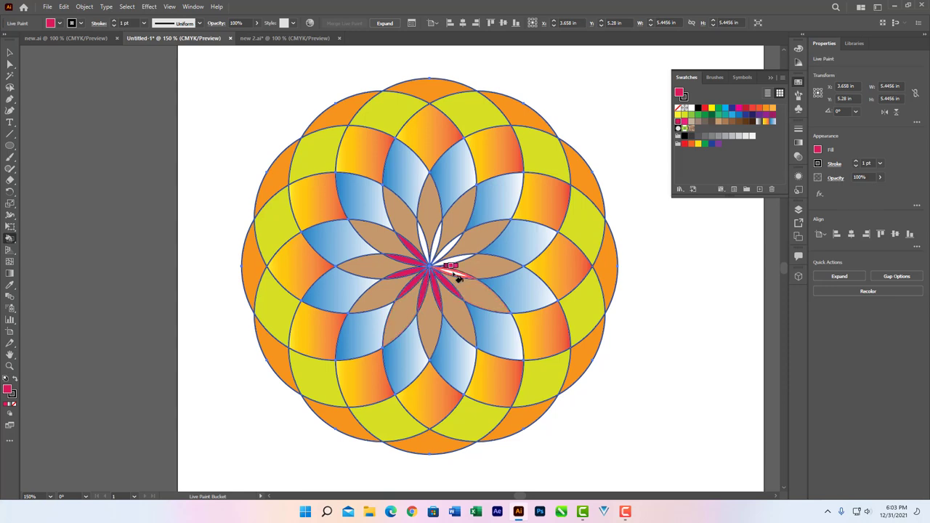
{"action": "left_click", "coordinate": [457, 278]}
{"action": "left_click", "coordinate": [458, 264]}
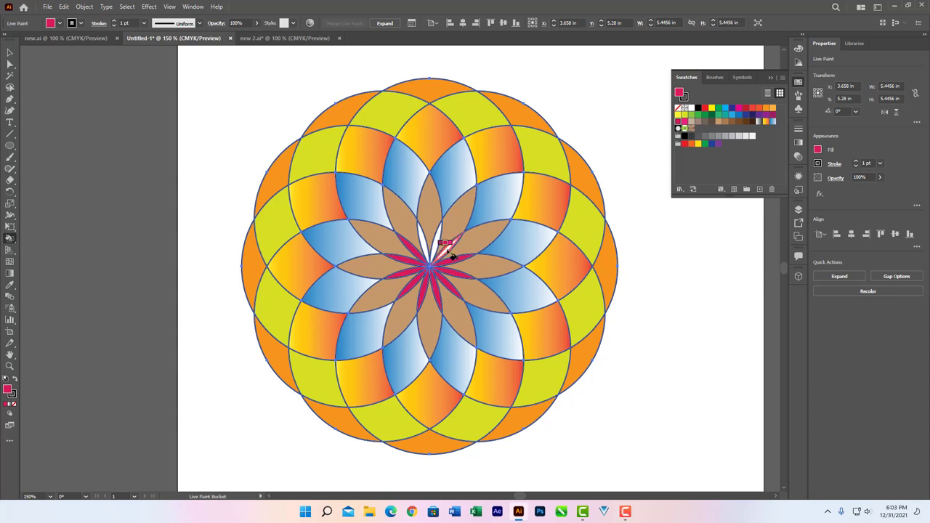
{"action": "left_click", "coordinate": [445, 246]}
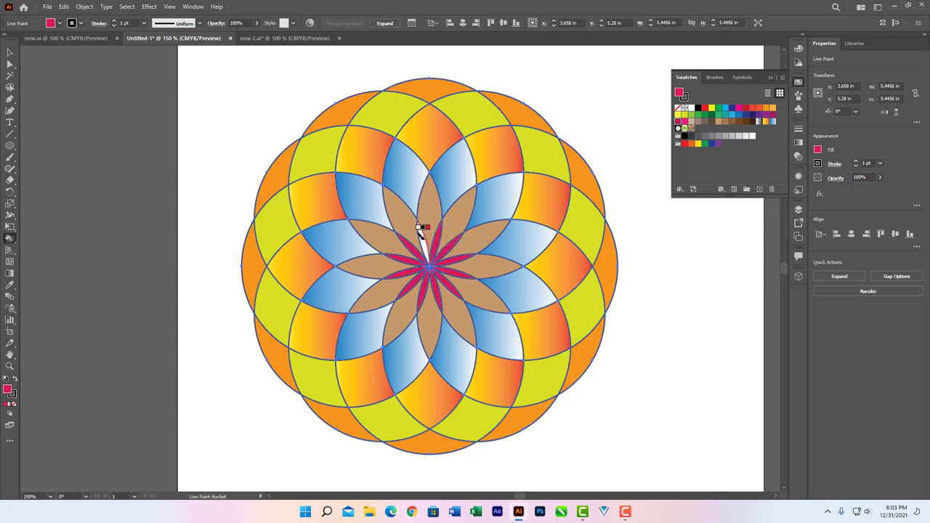
{"action": "left_click", "coordinate": [426, 236]}
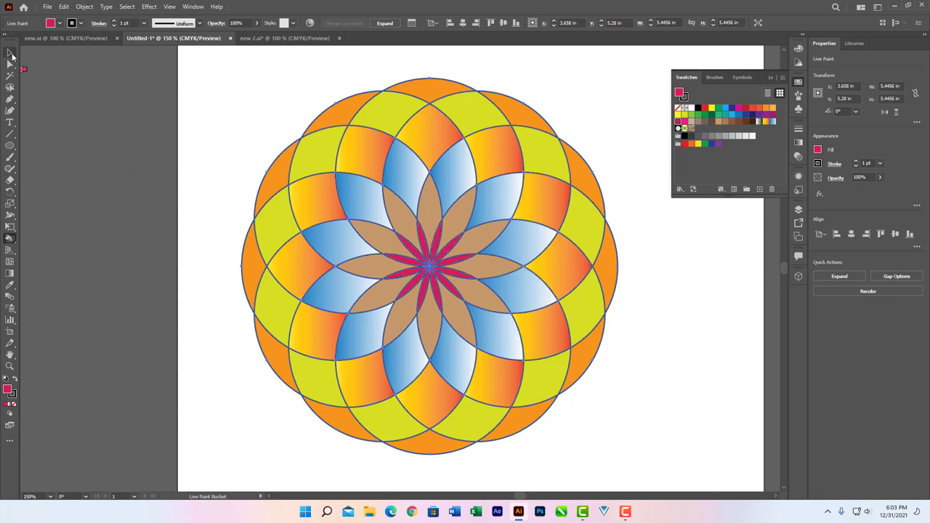
{"action": "left_click", "coordinate": [10, 53]}
Set the mandala's stroke to None to remove its black outlines
{"action": "left_click", "coordinate": [647, 311]}
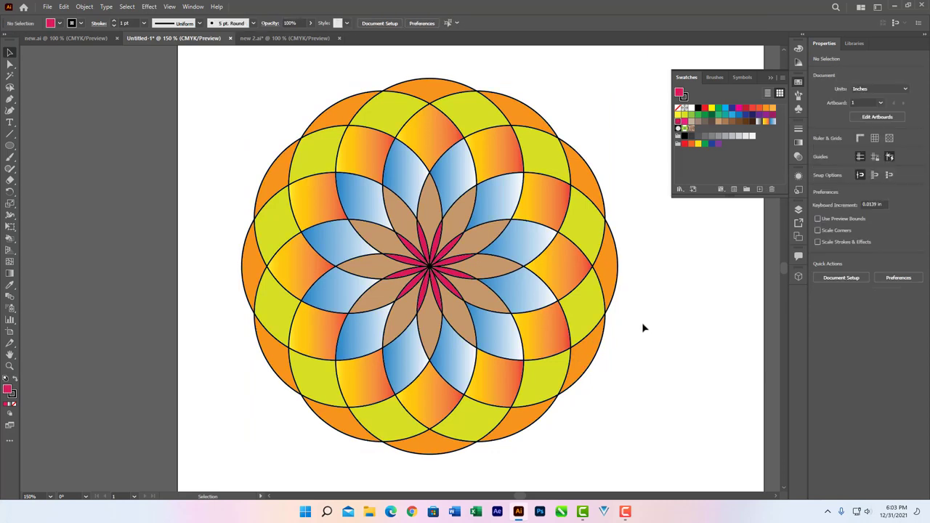
{"action": "left_click_drag", "start_coordinate": [417, 233], "coordinate": [438, 228]}
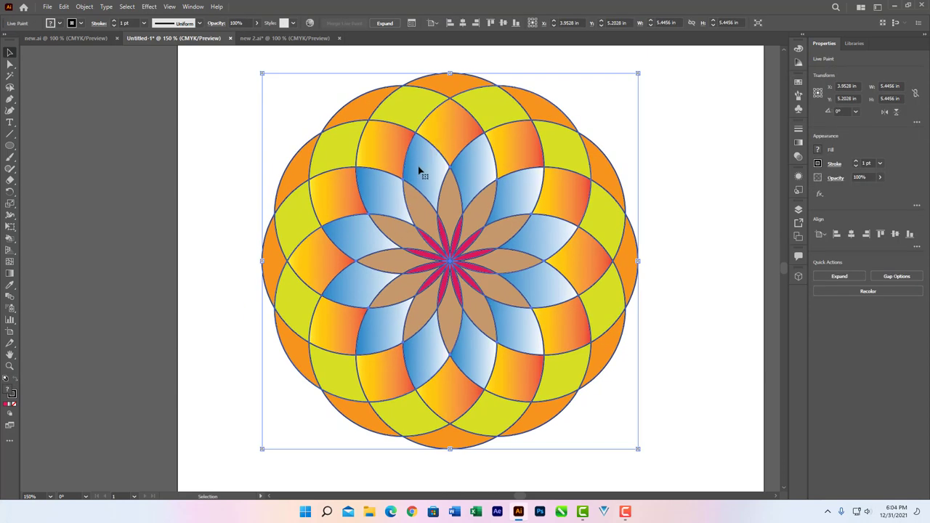
{"action": "left_click", "coordinate": [15, 404]}
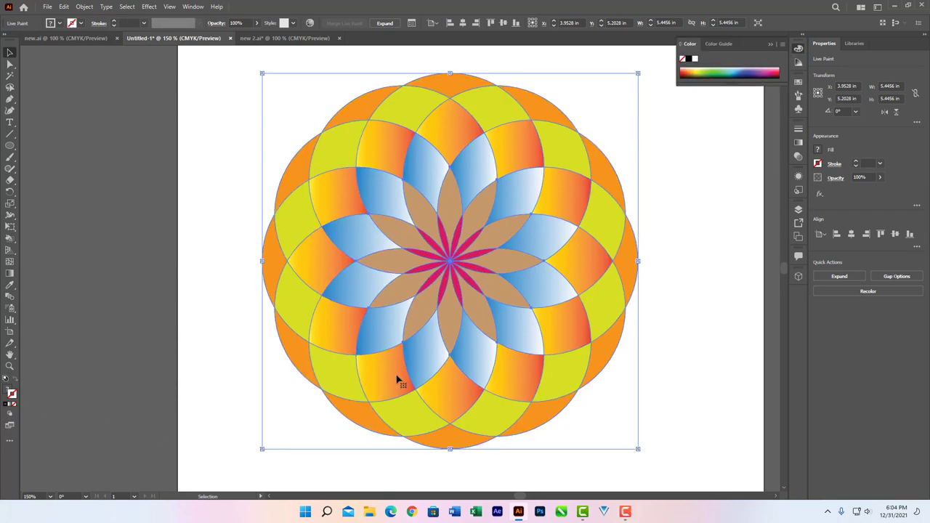
{"action": "left_click", "coordinate": [672, 241]}
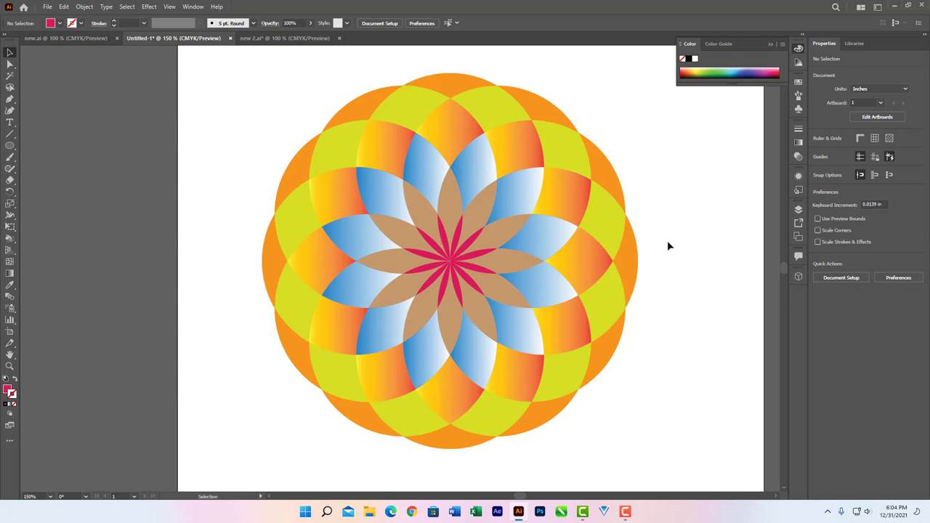
Select all and expand the Live Paint mandala's object, fill and stroke
{"action": "key", "text": "ctrl+a"}
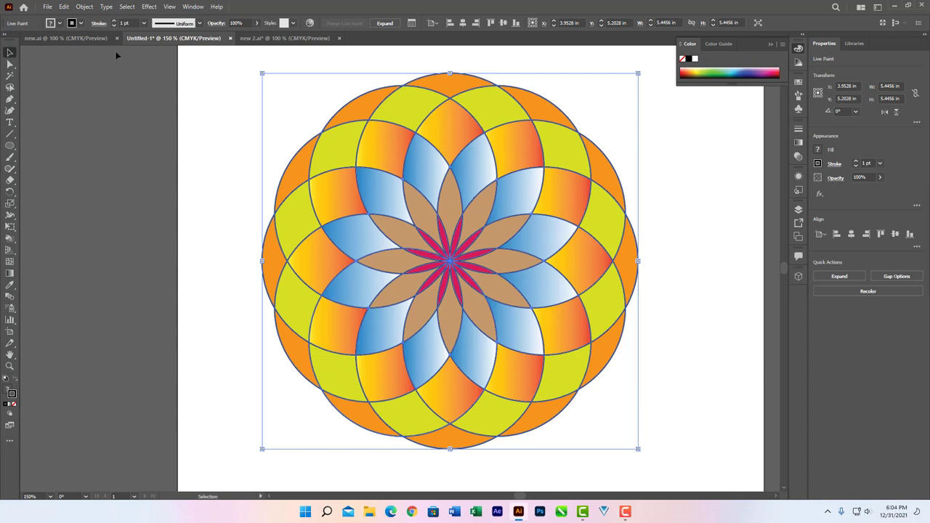
{"action": "left_click", "coordinate": [64, 7]}
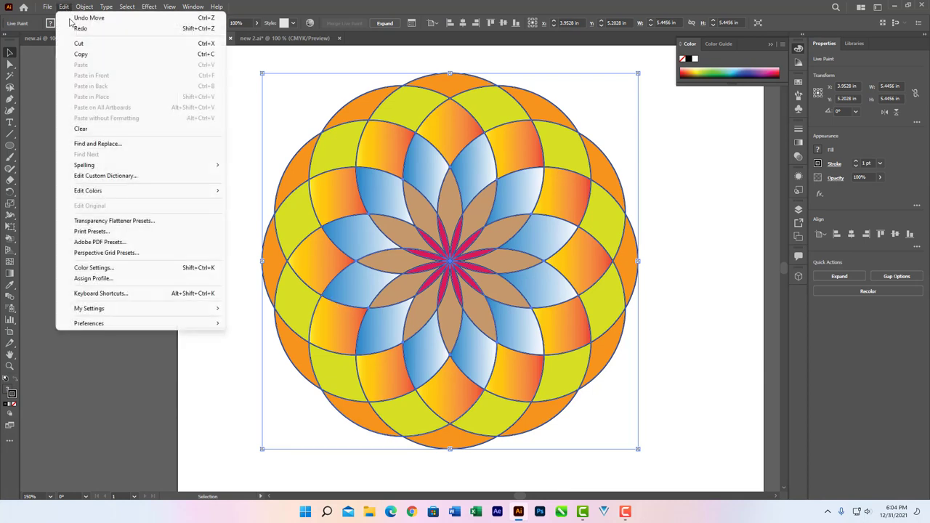
{"action": "mouse_move", "coordinate": [84, 6]}
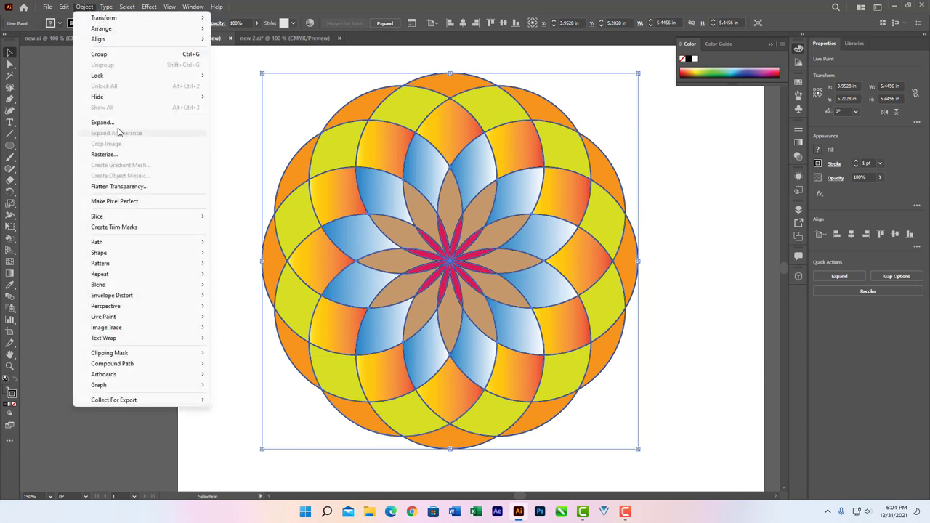
{"action": "left_click", "coordinate": [117, 123]}
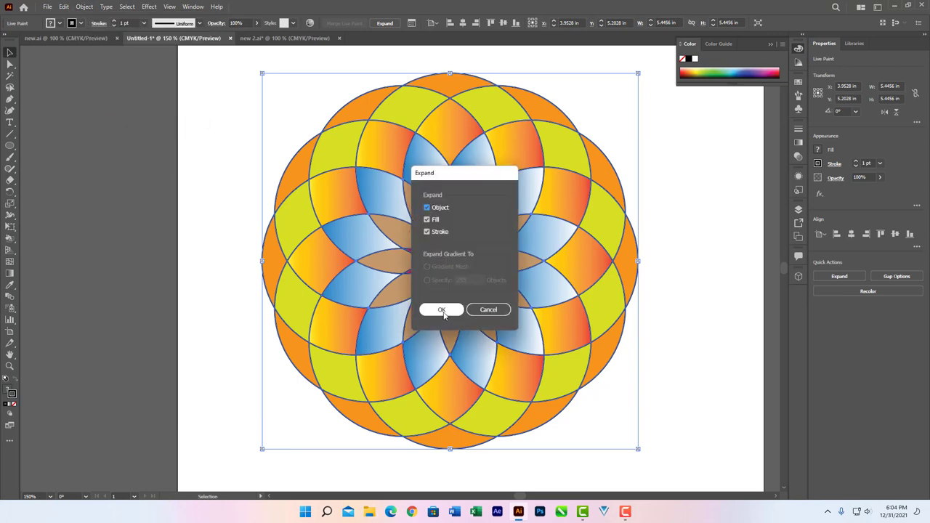
{"action": "left_click", "coordinate": [442, 310]}
Ungroup the expanded artwork, move the outline circles left, then ungroup the filled pieces
{"action": "left_click_drag", "start_coordinate": [573, 218], "coordinate": [564, 200]}
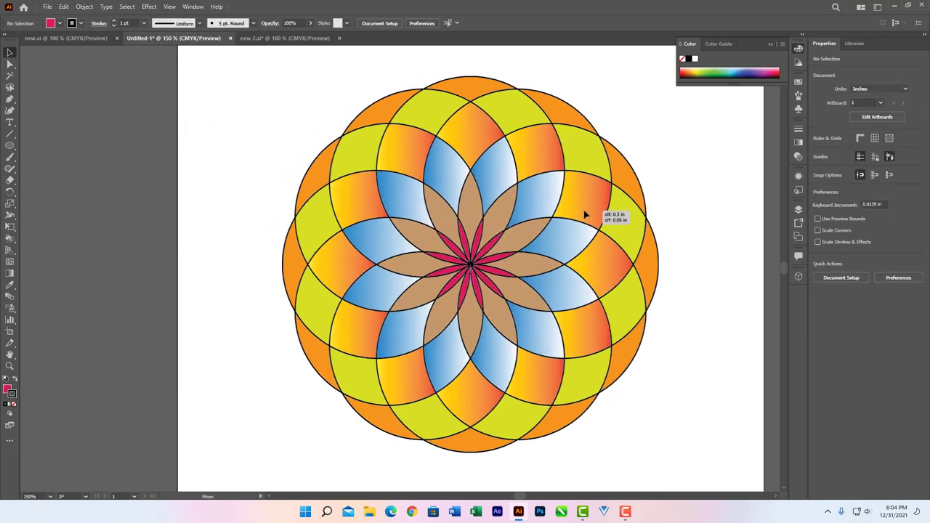
{"action": "right_click", "coordinate": [565, 200]}
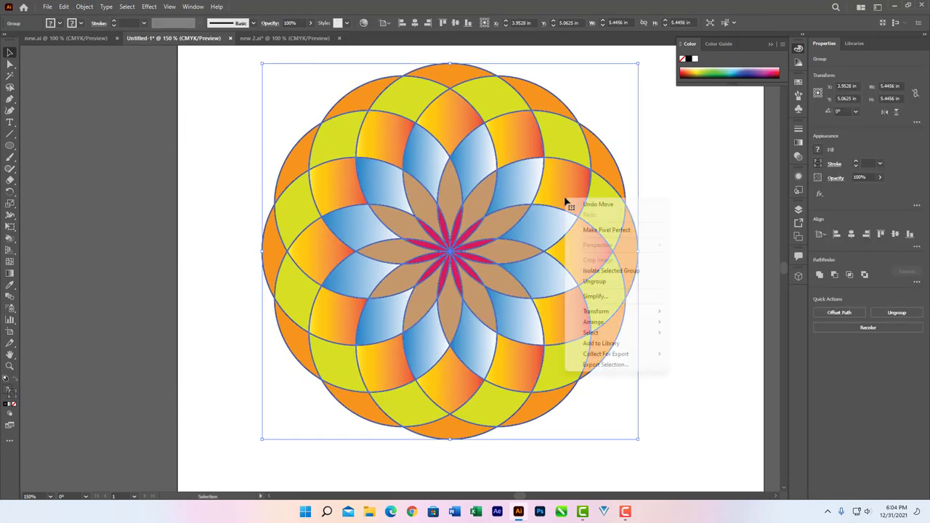
{"action": "left_click", "coordinate": [593, 282]}
{"action": "left_click", "coordinate": [688, 259]}
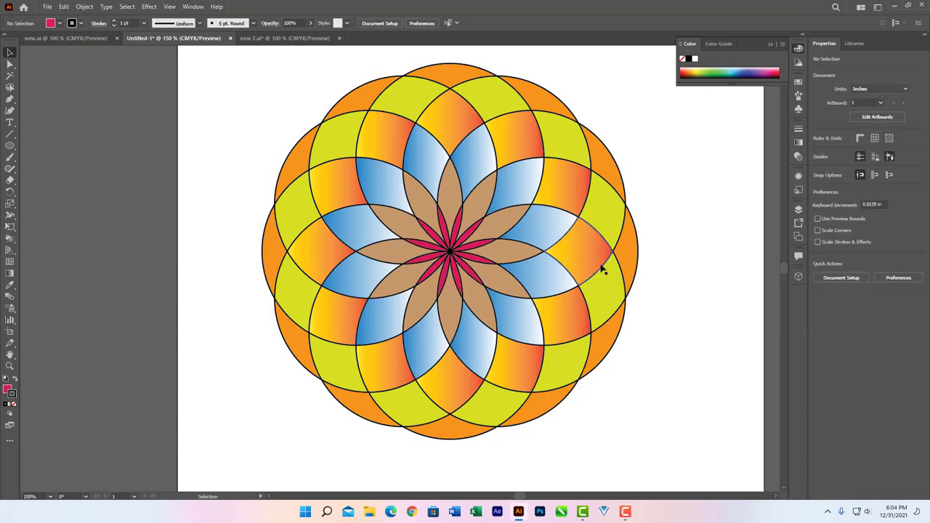
{"action": "mouse_move", "coordinate": [603, 269]}
{"action": "left_mouse_down"}
{"action": "mouse_move", "coordinate": [192, 237]}
{"action": "mouse_move", "coordinate": [201, 231]}
{"action": "left_mouse_up"}
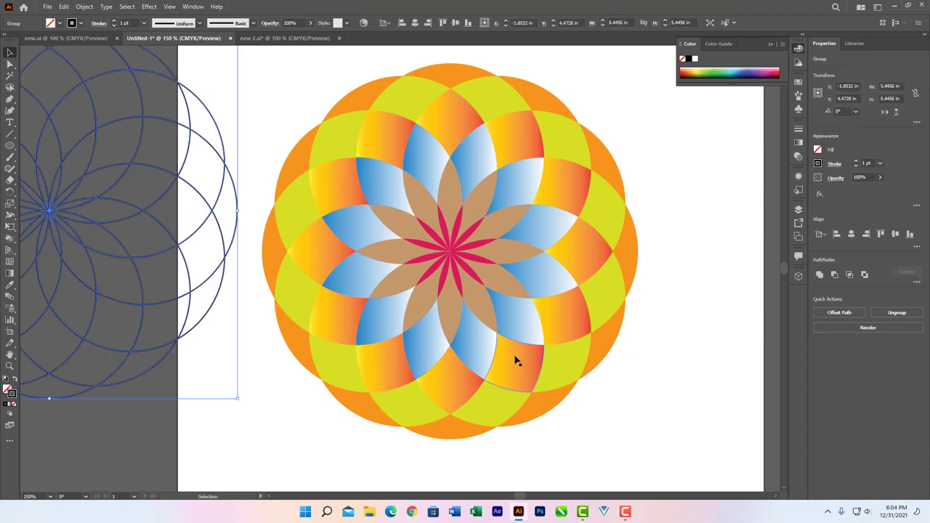
{"action": "left_click_drag", "start_coordinate": [549, 286], "coordinate": [565, 284]}
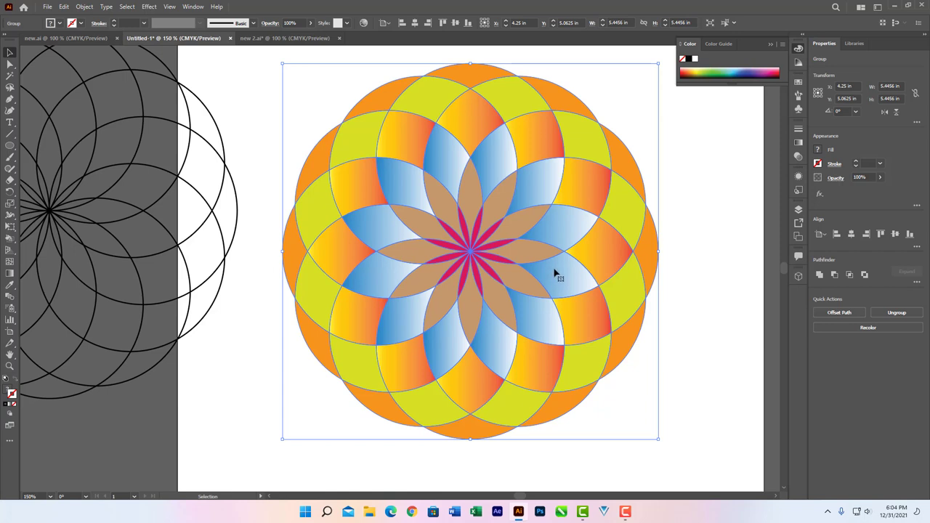
{"action": "right_click", "coordinate": [554, 273]}
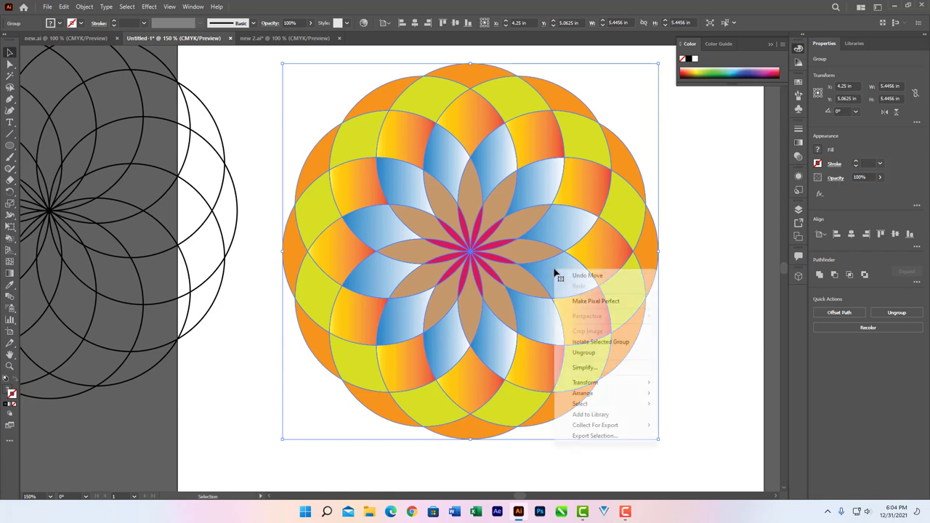
{"action": "left_click", "coordinate": [588, 353]}
Delete the five magenta petals around the flower's centre
{"action": "left_click", "coordinate": [675, 295]}
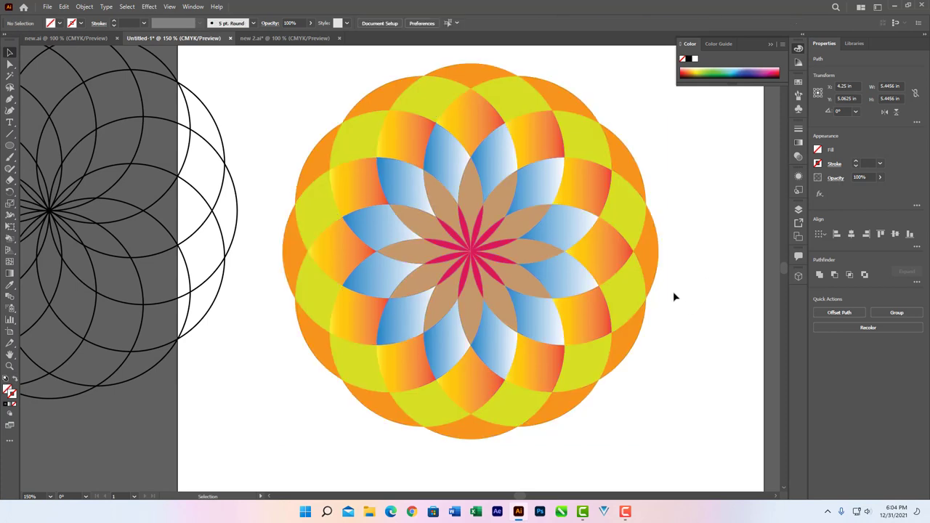
{"action": "left_click", "coordinate": [486, 242]}
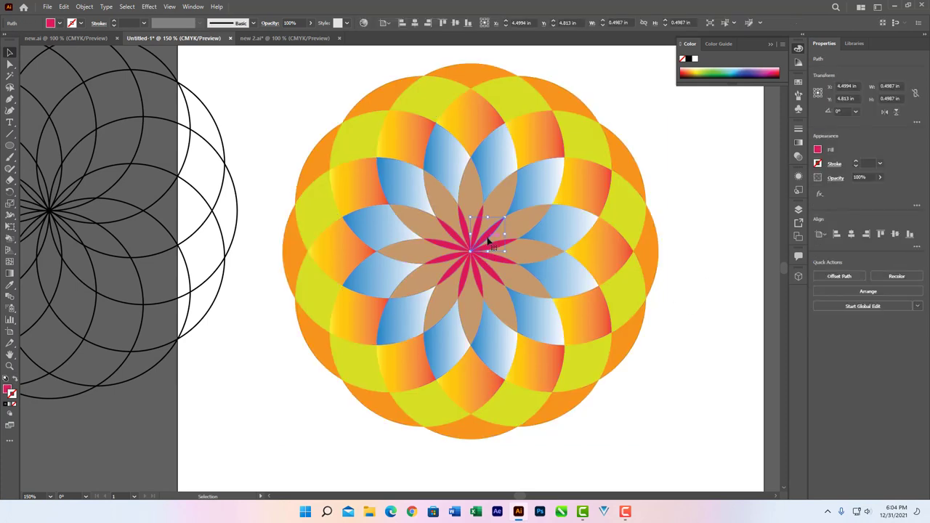
{"action": "key", "text": "Delete"}
{"action": "left_click", "coordinate": [468, 234]}
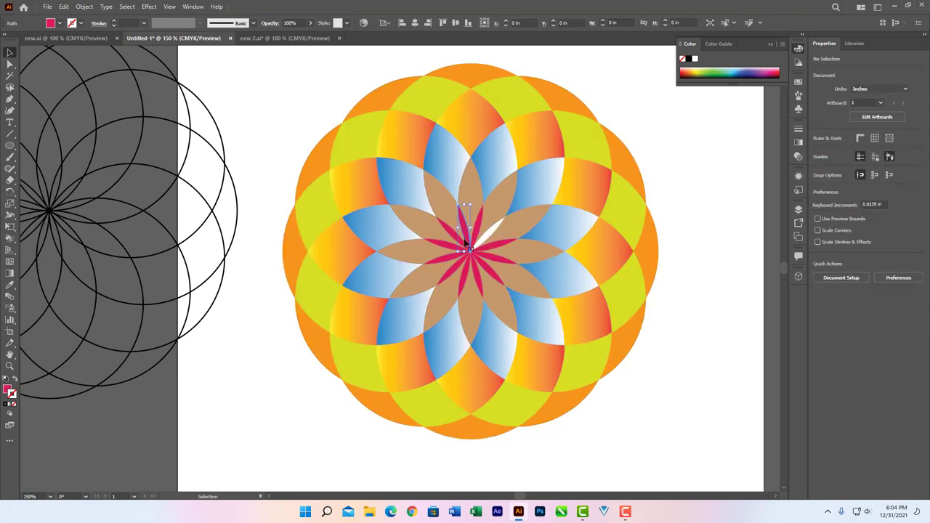
{"action": "key", "text": "Delete"}
{"action": "left_click", "coordinate": [446, 249]}
{"action": "key", "text": "Delete"}
{"action": "left_click", "coordinate": [458, 274]}
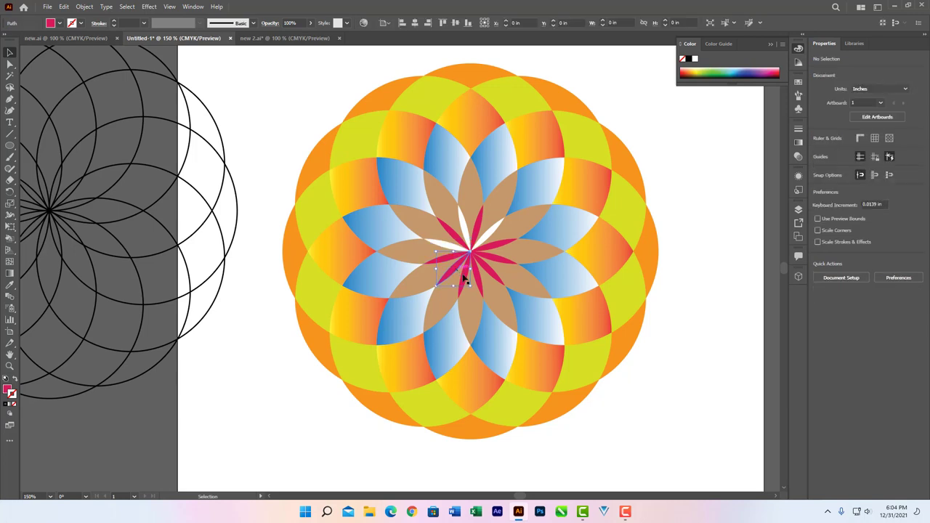
{"action": "key", "text": "Delete"}
{"action": "left_click", "coordinate": [477, 282]}
{"action": "key", "text": "Delete"}
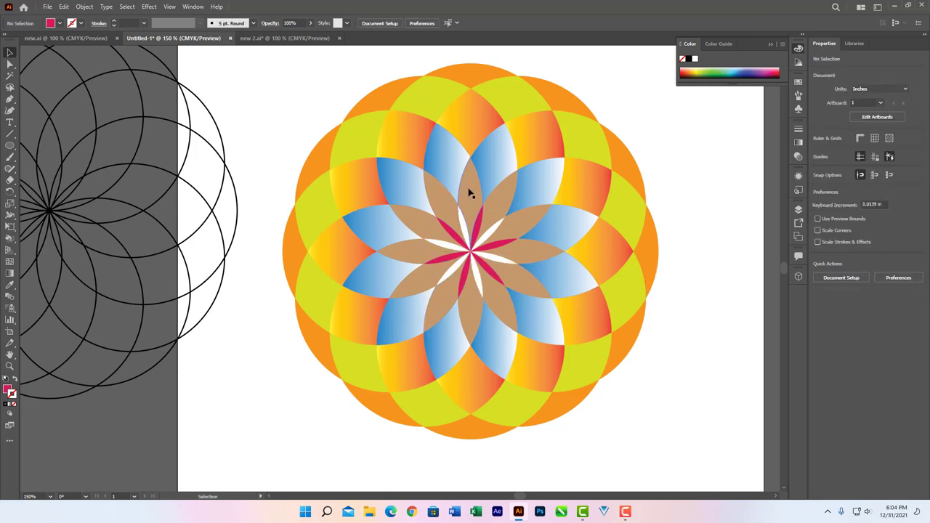
Delete an orange petal and move two blue petals, then undo those changes
{"action": "left_click", "coordinate": [412, 154]}
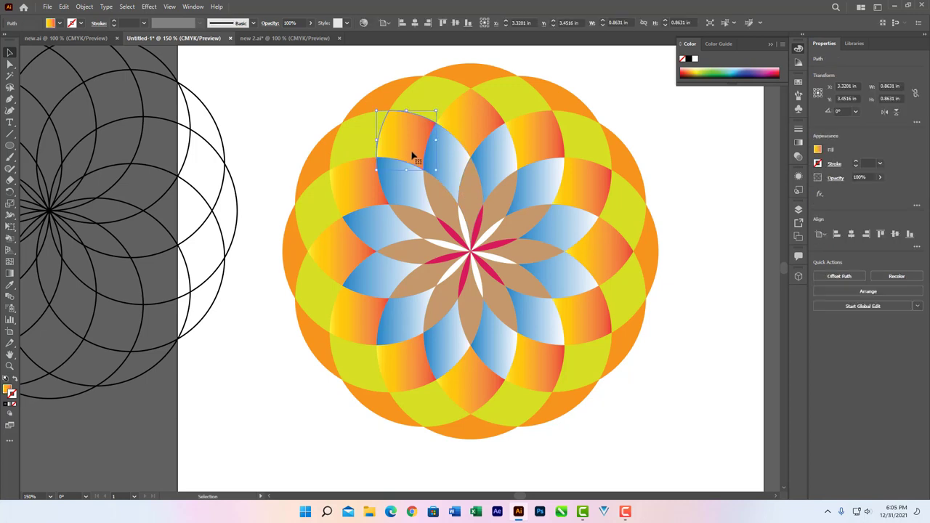
{"action": "key", "text": "Delete"}
{"action": "left_click_drag", "start_coordinate": [446, 191], "coordinate": [507, 209]}
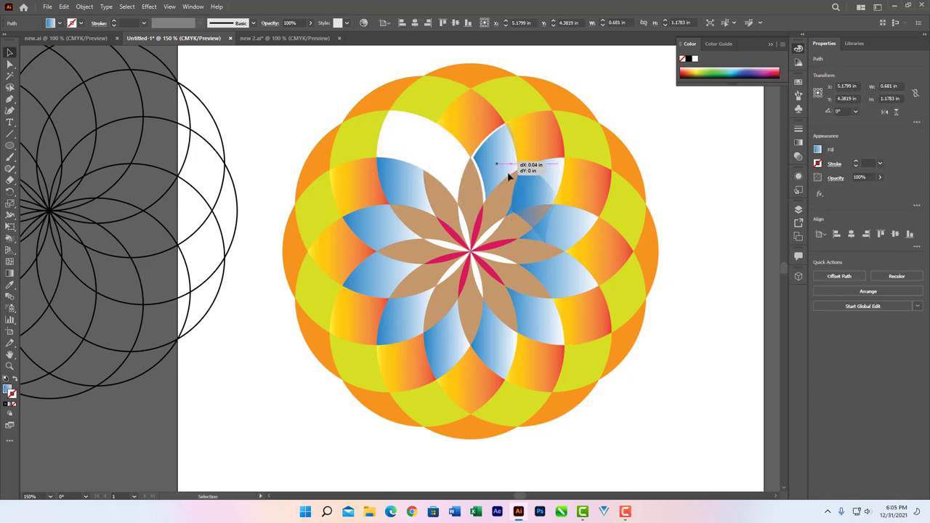
{"action": "left_click_drag", "start_coordinate": [395, 234], "coordinate": [385, 287]}
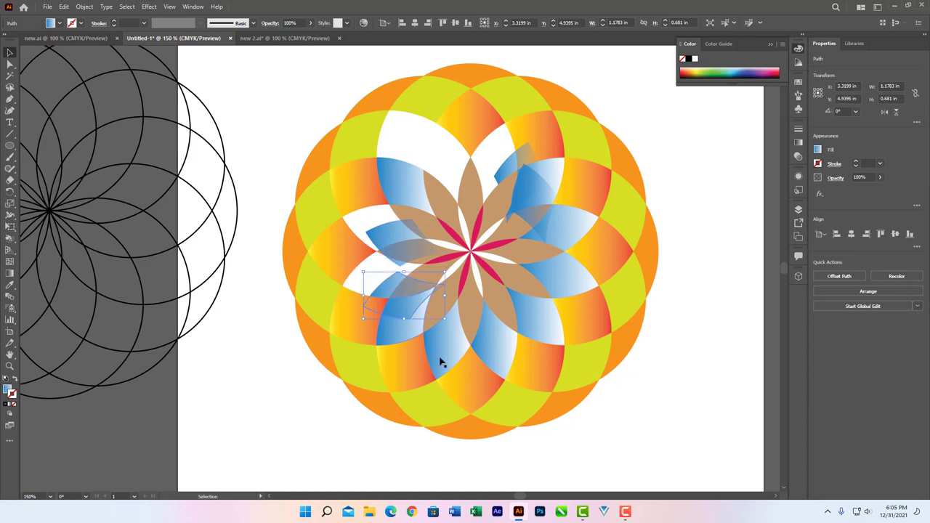
{"action": "key", "text": "a"}
{"action": "key", "text": "ctrl+z"}
{"action": "key", "text": "ctrl+z"}
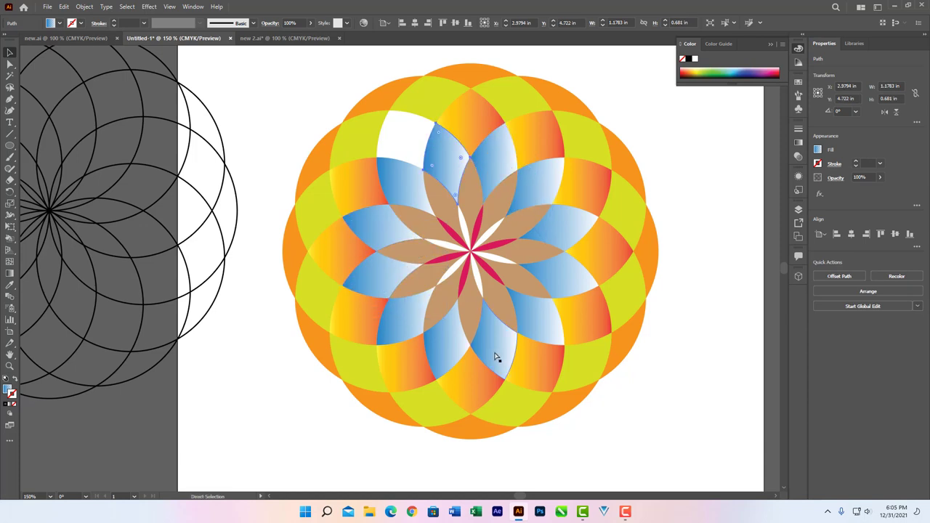
{"action": "key", "text": "ctrl+z"}
With the Selection tool, select the whole outline-circle group beside the rosette
{"action": "key", "text": "v"}
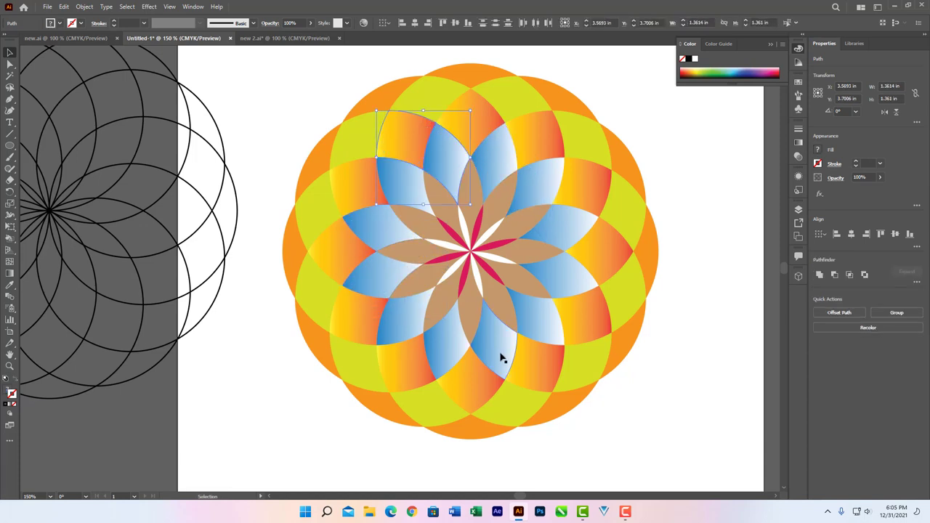
{"action": "left_click_drag", "start_coordinate": [7, 242], "coordinate": [53, 268]}
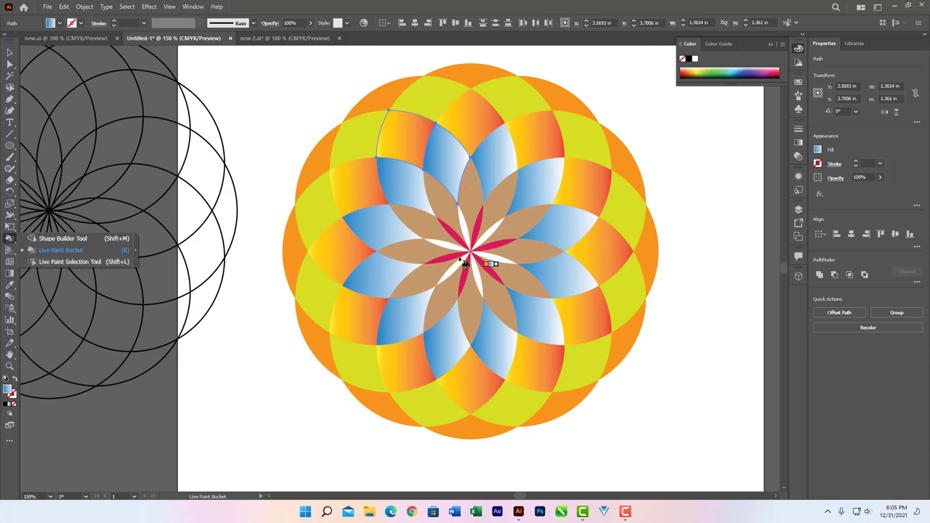
{"action": "left_click", "coordinate": [10, 53]}
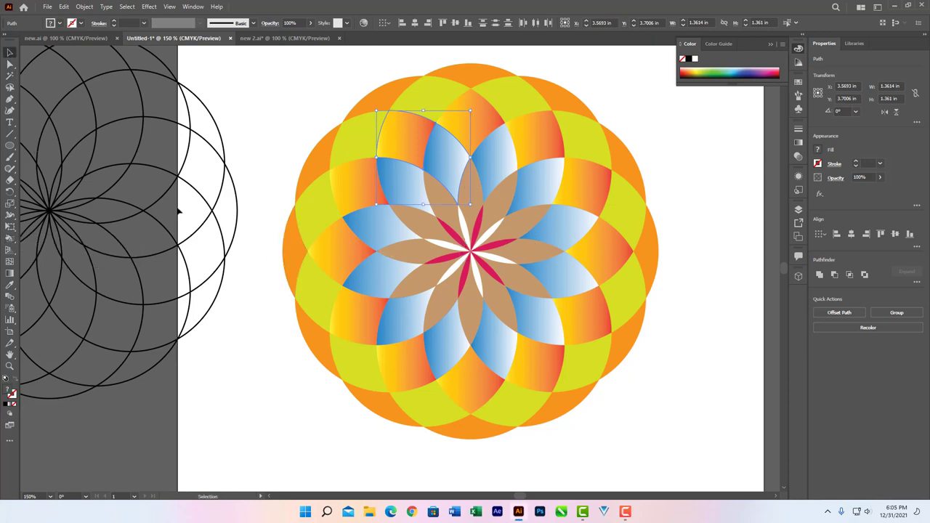
{"action": "left_click", "coordinate": [287, 250]}
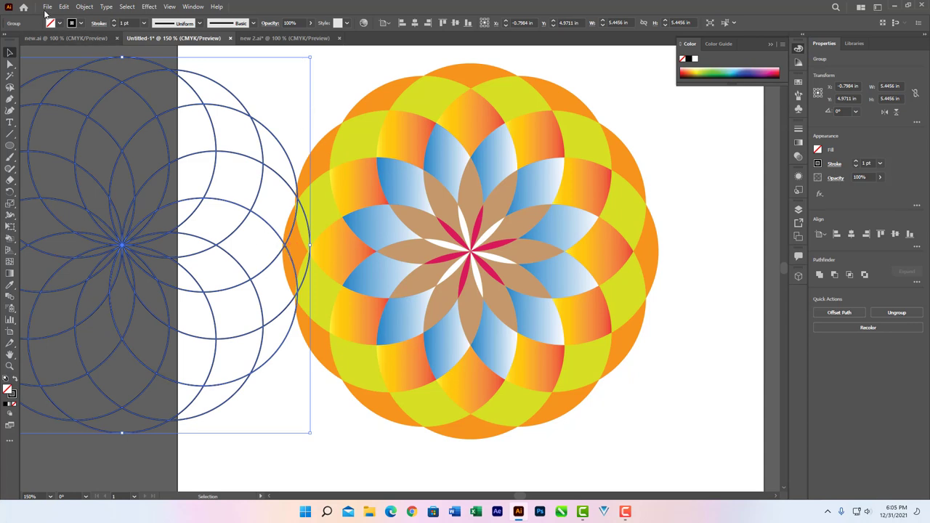
Switch to 2.ai, zoom to 150%, select the butterfly and choose the Live Paint Bucket
{"action": "left_click", "coordinate": [285, 38]}
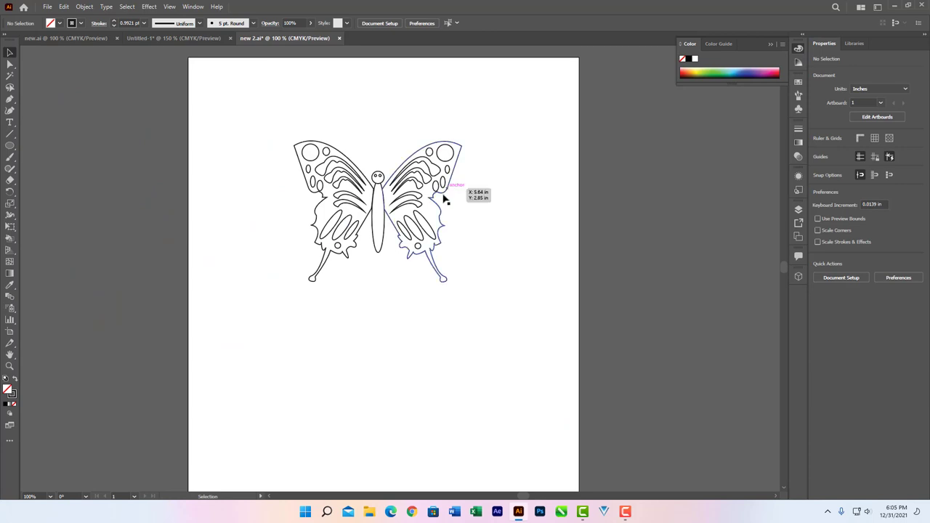
{"action": "scroll", "coordinate": [305, 169], "scroll_direction": "up", "scroll_amount": 1}
{"action": "scroll", "coordinate": [305, 169], "scroll_direction": "up", "scroll_amount": 2}
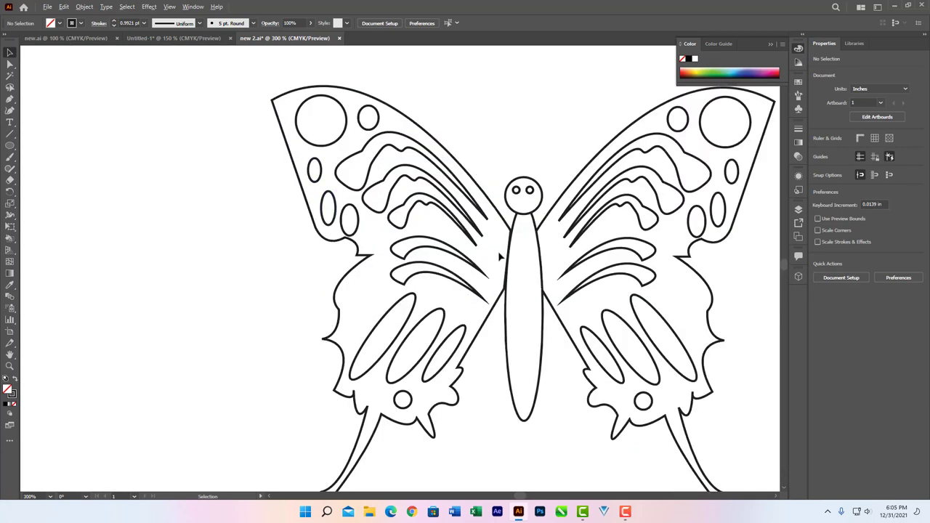
{"action": "scroll", "coordinate": [499, 256], "scroll_direction": "down", "scroll_amount": 2}
{"action": "scroll", "coordinate": [494, 327], "scroll_direction": "right", "scroll_amount": 2}
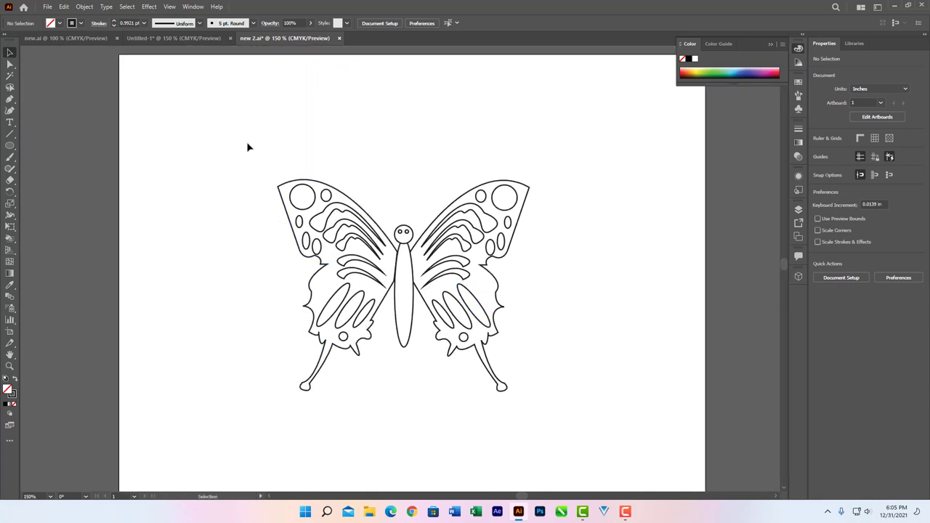
{"action": "left_click_drag", "start_coordinate": [247, 148], "coordinate": [567, 426]}
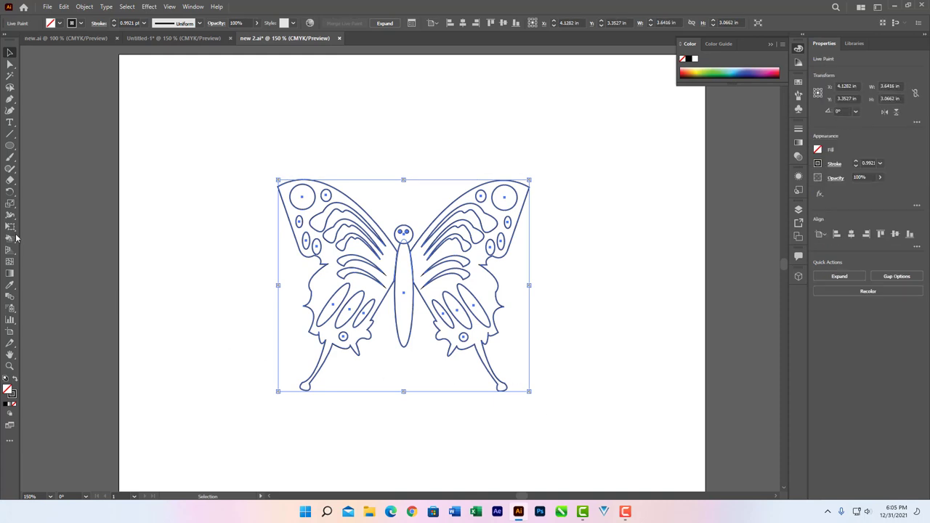
{"action": "left_click_drag", "start_coordinate": [10, 242], "coordinate": [59, 249]}
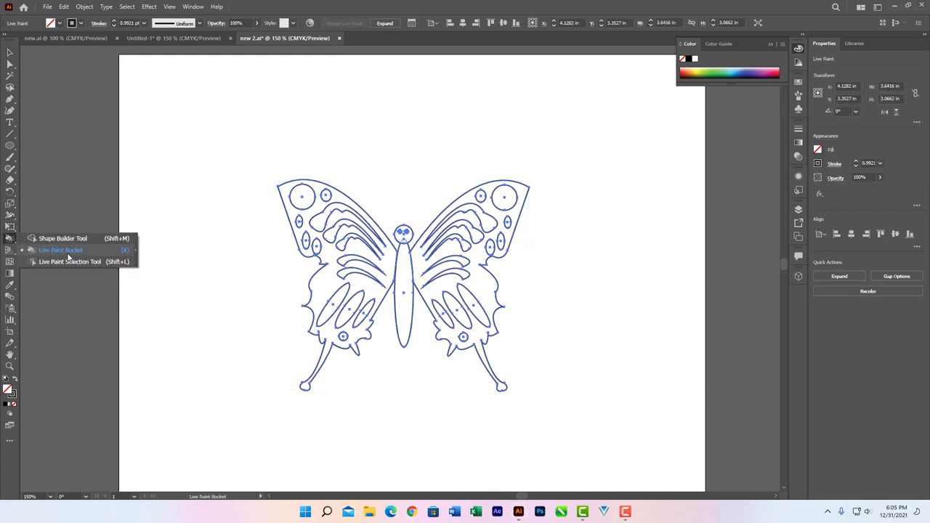
Fill both wings with the orange-yellow gradient and the large top circles green
{"action": "left_click", "coordinate": [799, 83]}
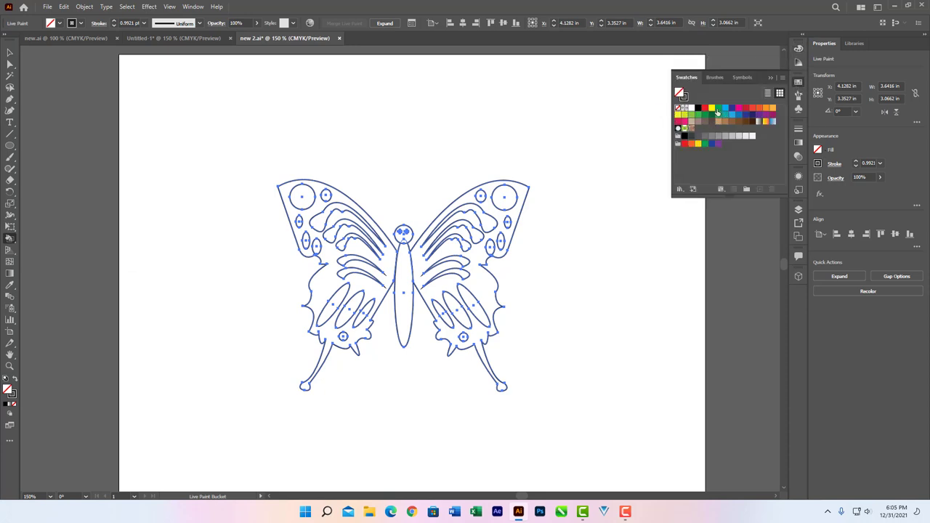
{"action": "left_click", "coordinate": [766, 122]}
{"action": "left_click", "coordinate": [522, 190]}
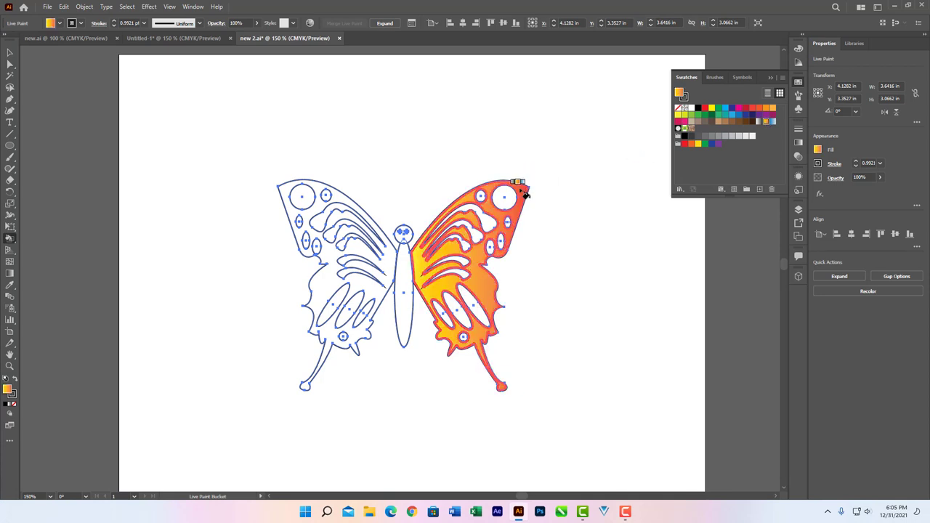
{"action": "left_click", "coordinate": [280, 186]}
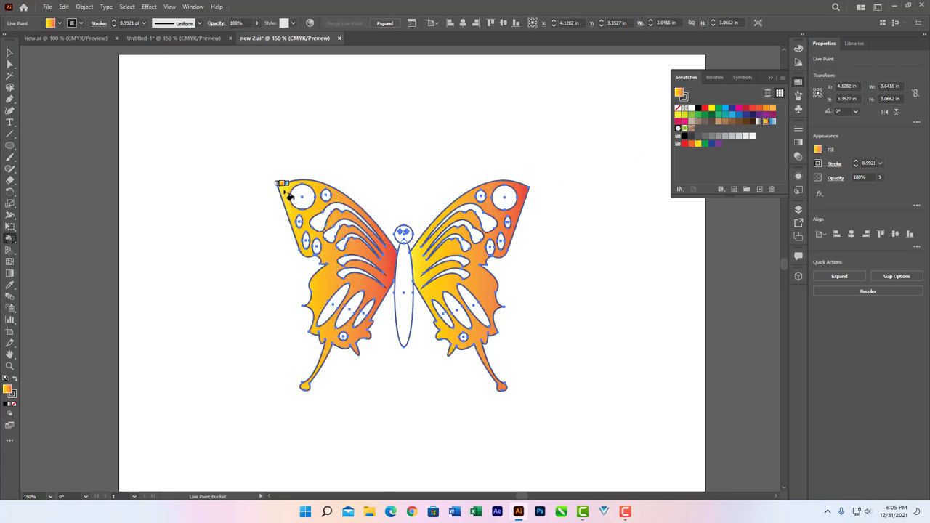
{"action": "left_click", "coordinate": [704, 144]}
{"action": "left_click", "coordinate": [505, 197]}
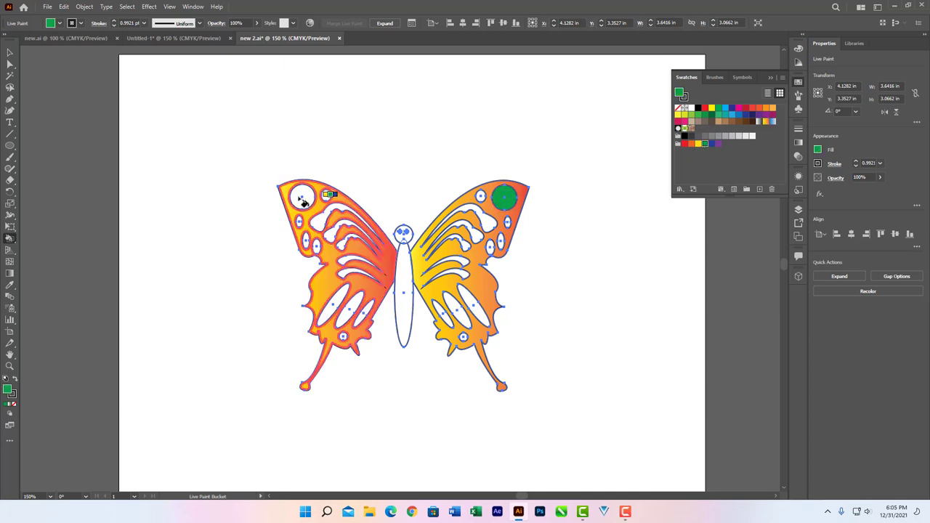
{"action": "left_click", "coordinate": [300, 204]}
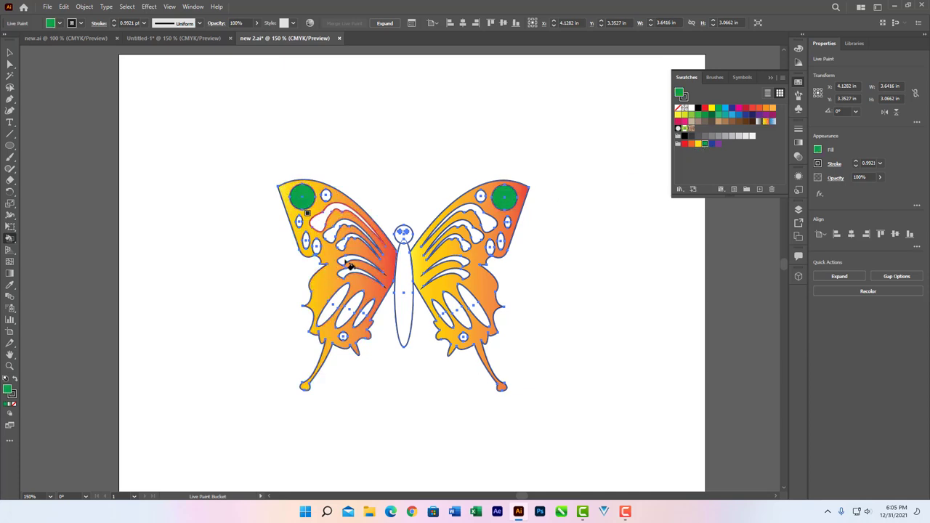
Fill the upper stripes on both wings magenta
{"action": "left_click", "coordinate": [738, 110]}
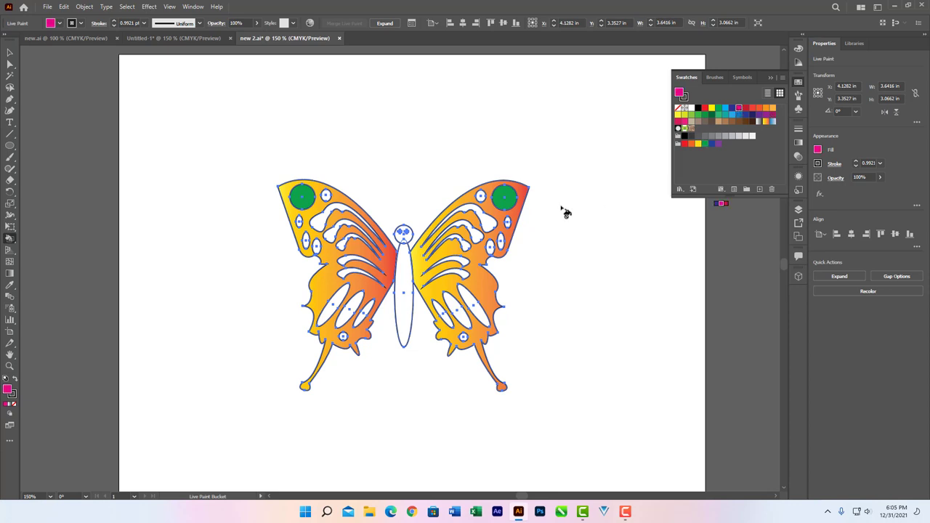
{"action": "left_click", "coordinate": [486, 216]}
{"action": "left_click", "coordinate": [472, 231]}
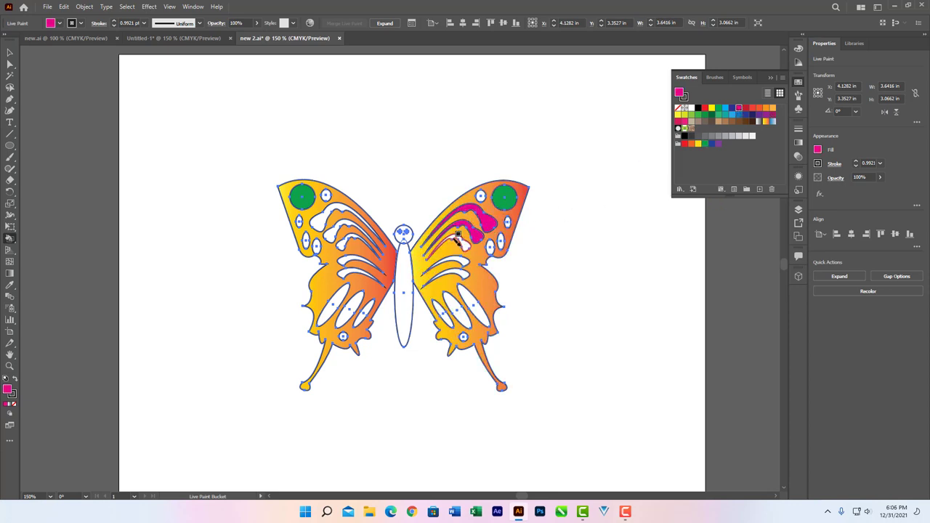
{"action": "left_click", "coordinate": [465, 246]}
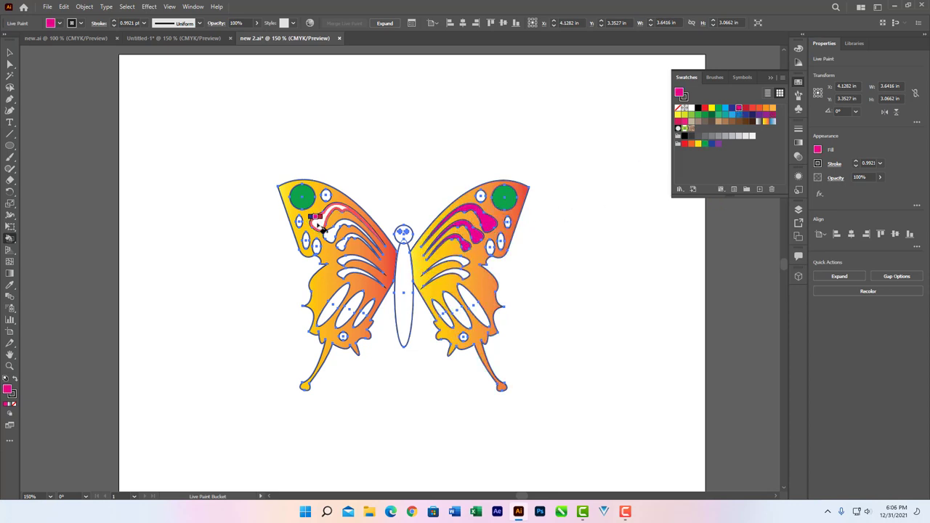
{"action": "left_click", "coordinate": [319, 227]}
{"action": "left_click", "coordinate": [333, 240]}
{"action": "left_click", "coordinate": [347, 251]}
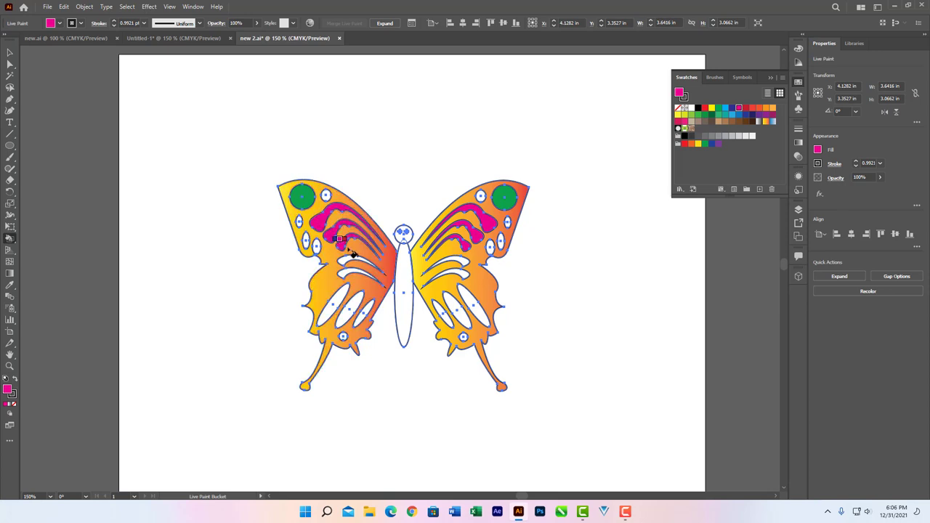
Fill the middle stripes black and an upper right-wing stripe dark navy
{"action": "left_click", "coordinate": [683, 136]}
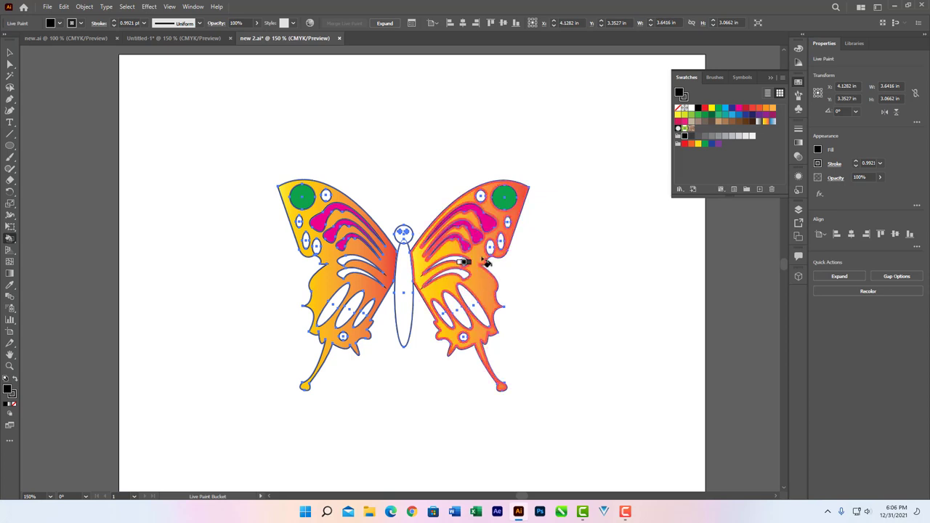
{"action": "left_click", "coordinate": [348, 263]}
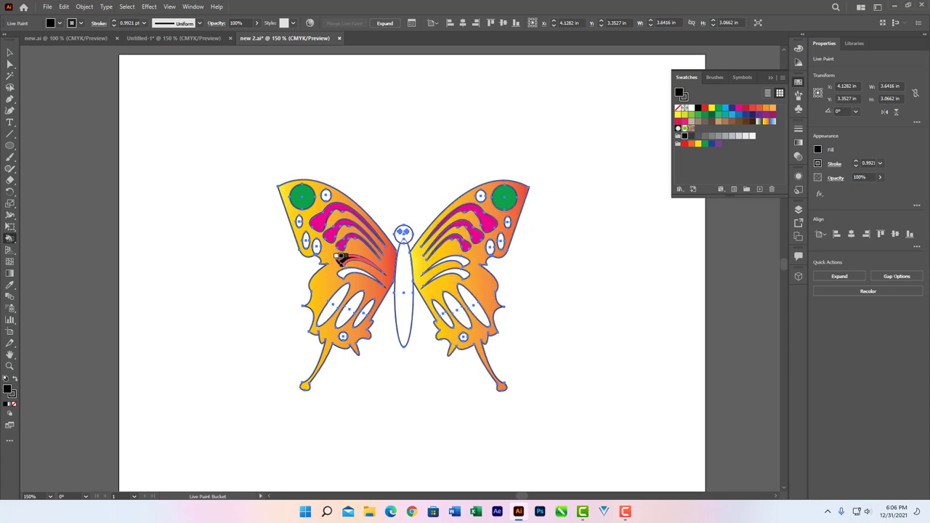
{"action": "left_click", "coordinate": [348, 274]}
{"action": "left_click", "coordinate": [444, 263]}
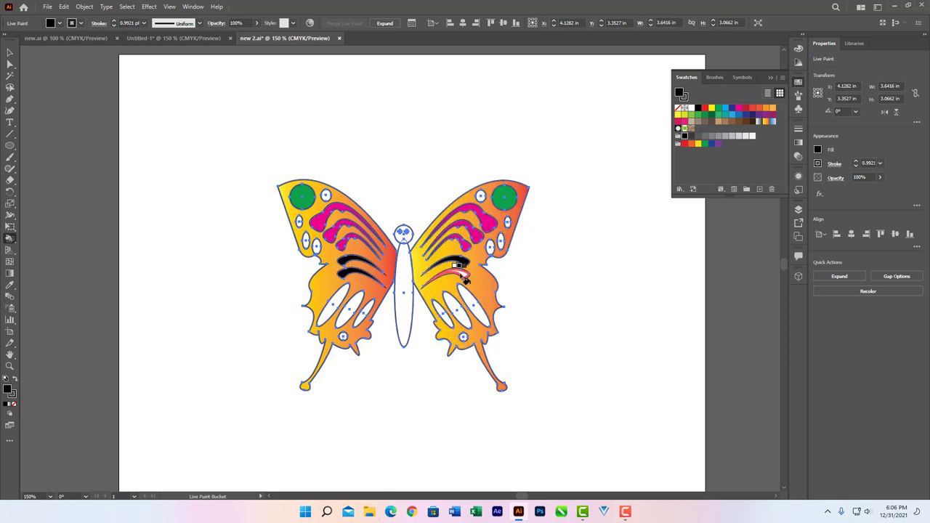
{"action": "left_click", "coordinate": [459, 273]}
{"action": "left_click", "coordinate": [751, 114]}
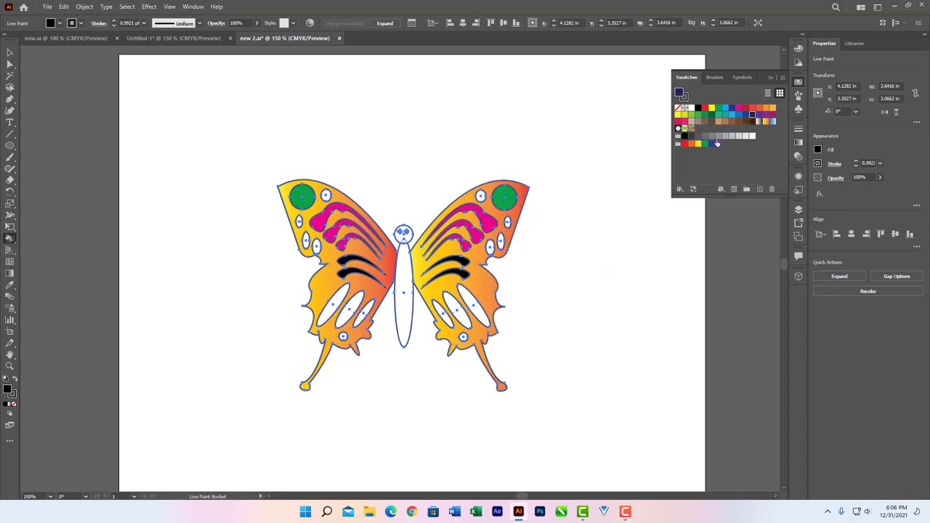
{"action": "left_click", "coordinate": [479, 236]}
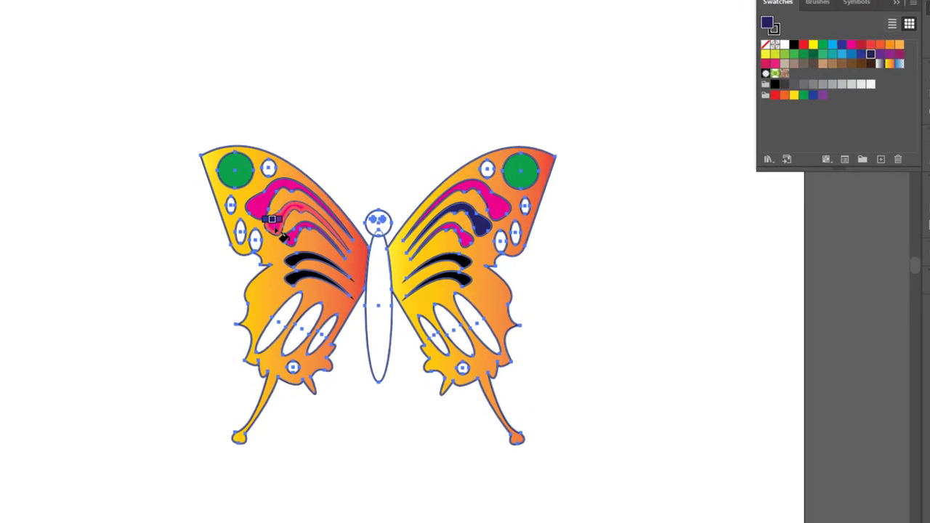
Fill an upper left-wing stripe navy and both wings' large ellipses blue
{"action": "left_click", "coordinate": [331, 227]}
{"action": "scroll", "coordinate": [550, 320], "scroll_direction": "up", "scroll_amount": 2}
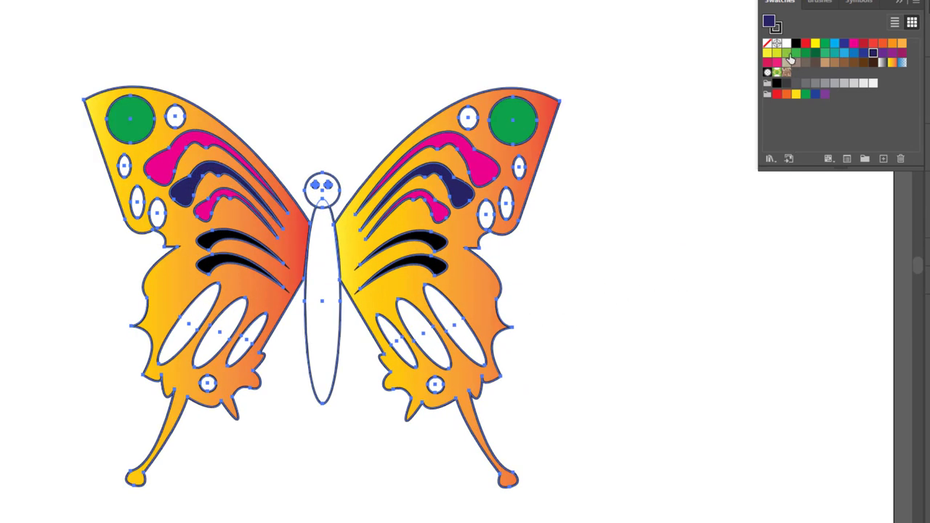
{"action": "left_click", "coordinate": [787, 54]}
{"action": "left_click", "coordinate": [853, 56]}
{"action": "left_click", "coordinate": [455, 327]}
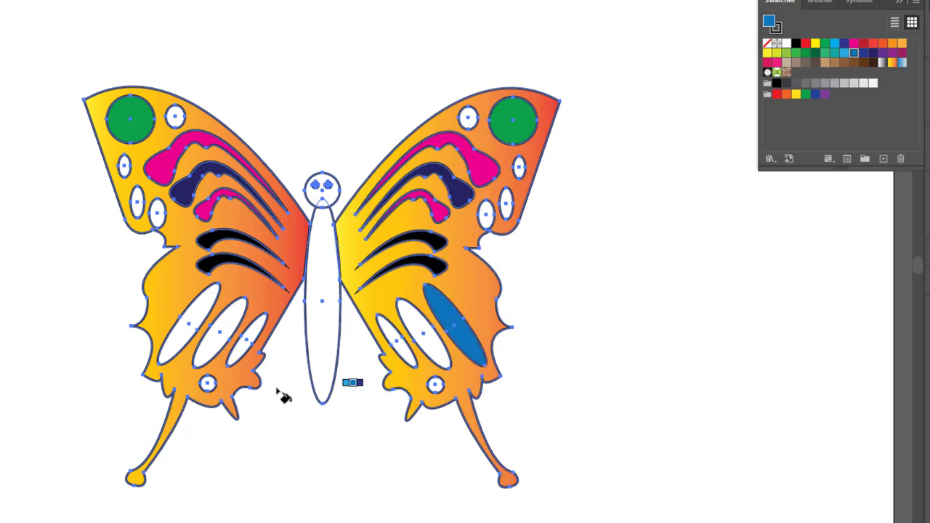
{"action": "left_click", "coordinate": [177, 358]}
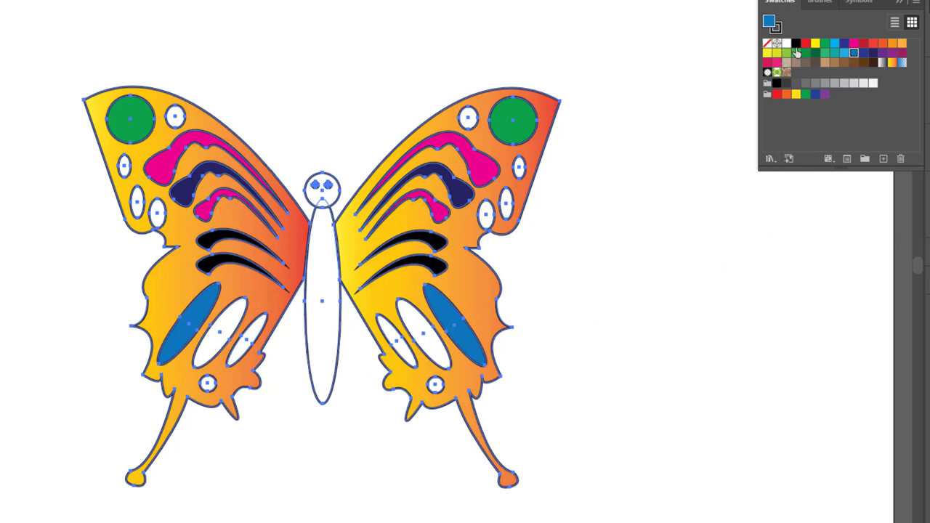
Fill the middle wing ellipses yellow and the butterfly's body and head brown
{"action": "left_click", "coordinate": [816, 46]}
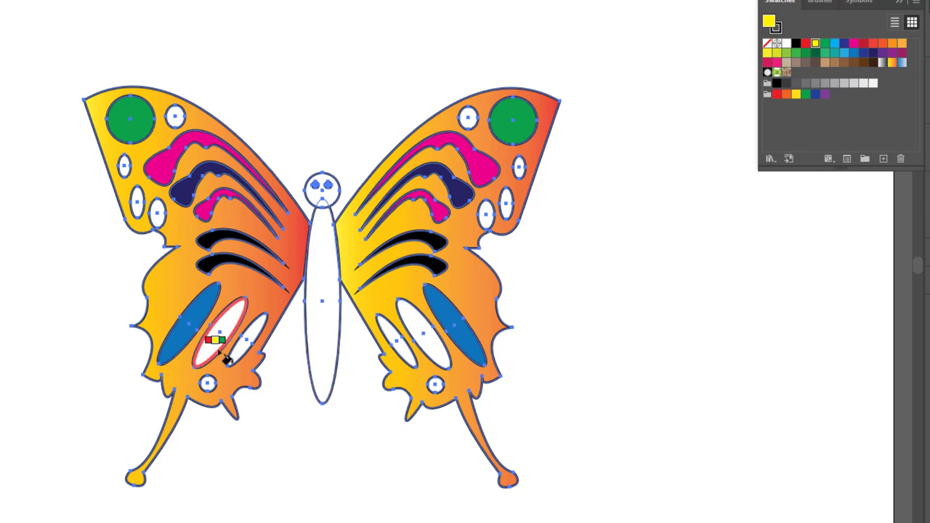
{"action": "left_click", "coordinate": [218, 341]}
{"action": "left_click", "coordinate": [438, 343]}
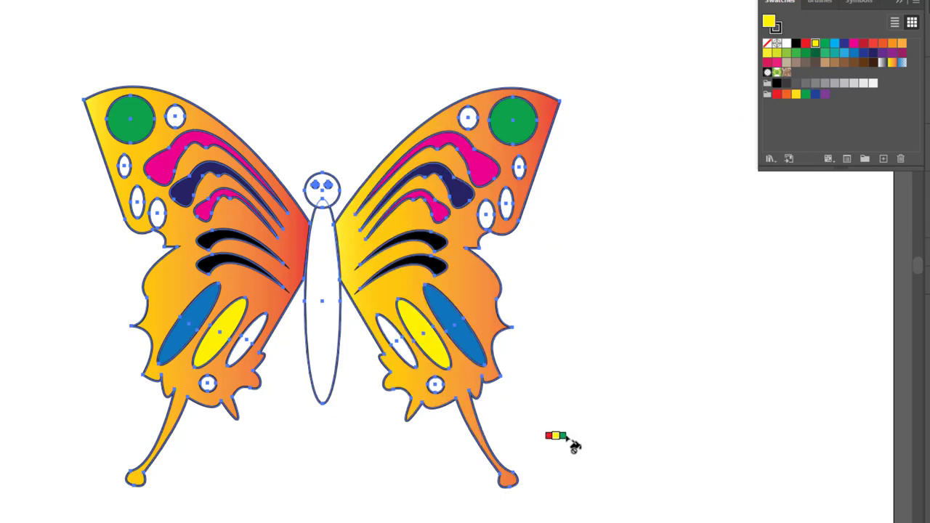
{"action": "left_click", "coordinate": [834, 63]}
{"action": "left_click", "coordinate": [332, 327]}
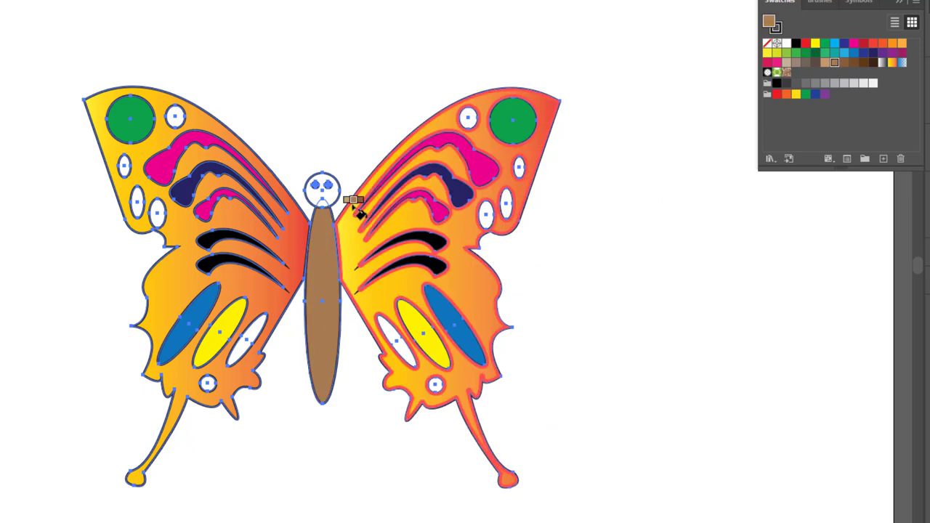
{"action": "left_click", "coordinate": [330, 192]}
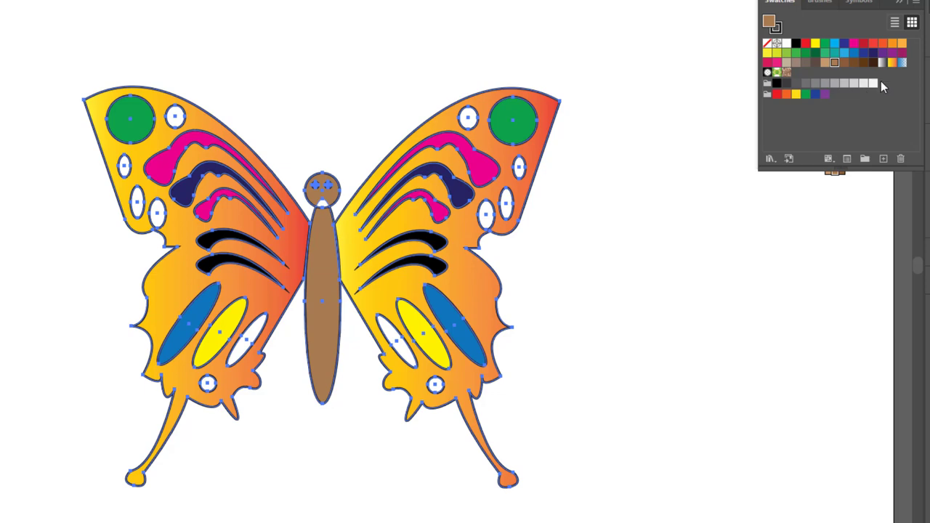
Fill the lower wing ovals and small lower circles with the light-blue gradient
{"action": "left_click", "coordinate": [902, 64]}
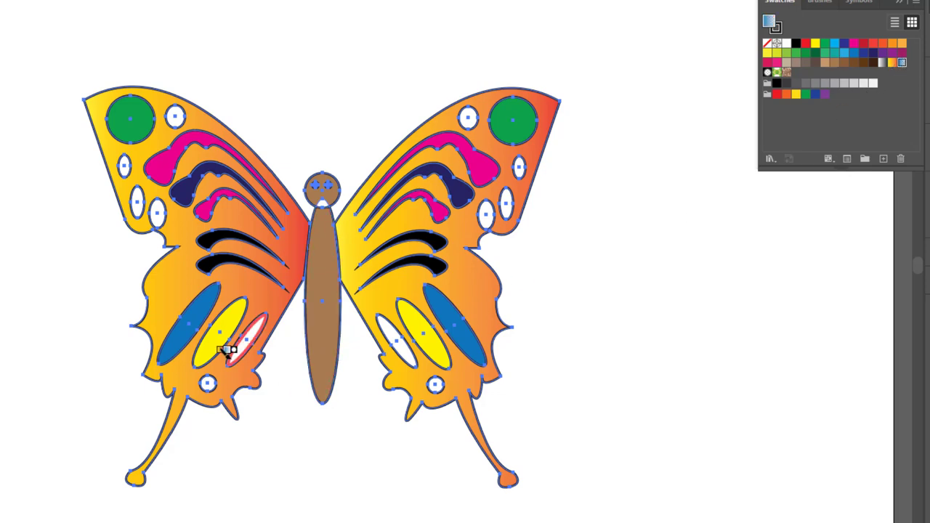
{"action": "left_click", "coordinate": [237, 345]}
{"action": "left_click", "coordinate": [399, 340]}
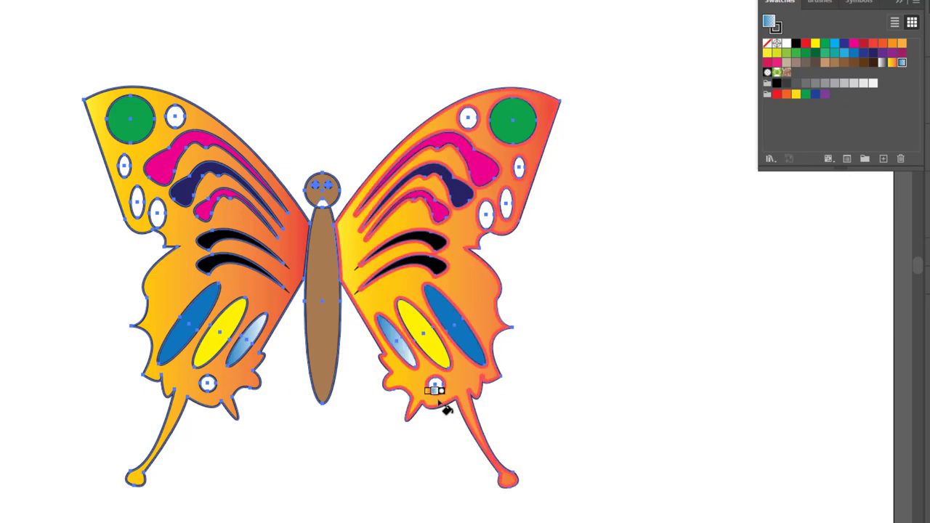
{"action": "left_click", "coordinate": [435, 386]}
{"action": "left_click", "coordinate": [208, 383]}
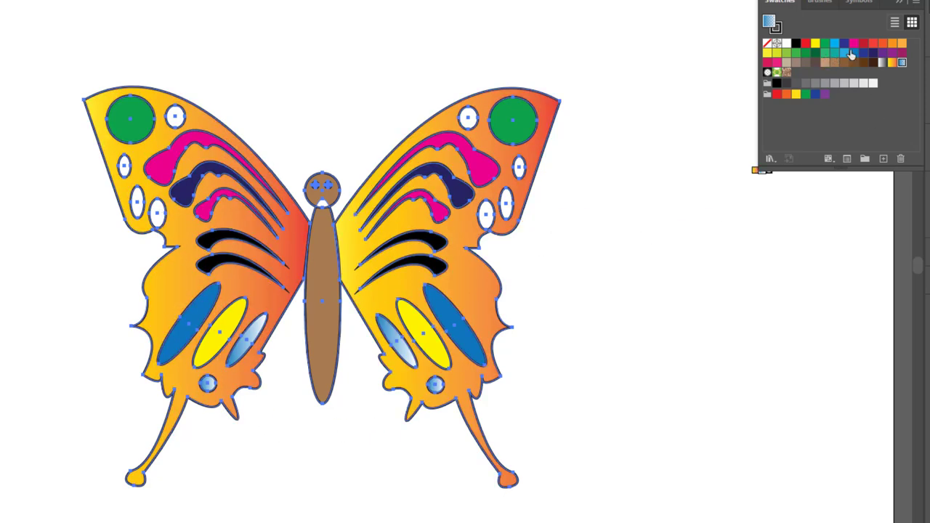
Fill both small upper-wing circles orange, then deselect the butterfly
{"action": "left_click", "coordinate": [903, 46]}
{"action": "left_click", "coordinate": [469, 116]}
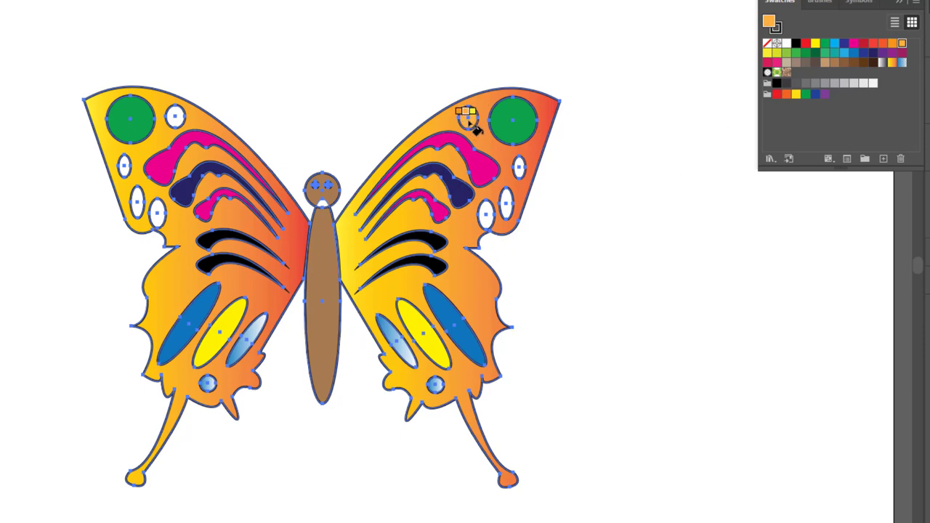
{"action": "left_click", "coordinate": [178, 117]}
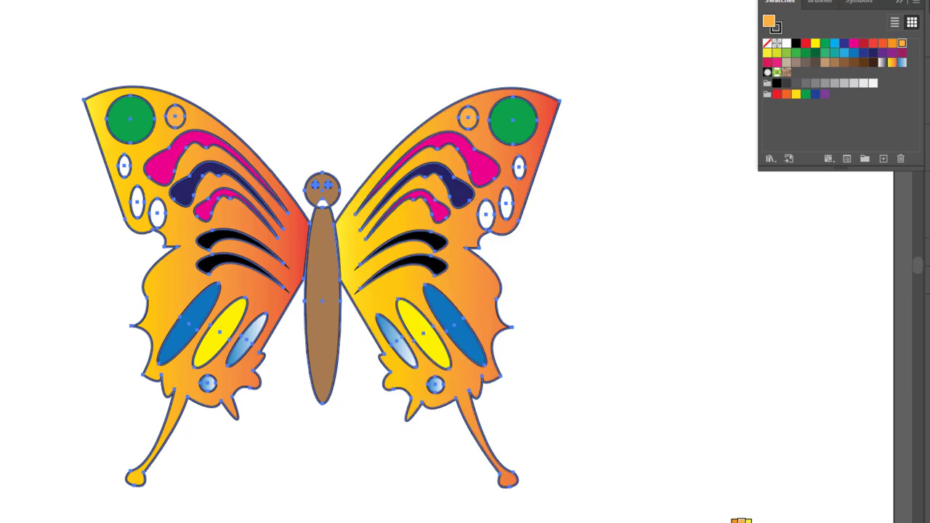
{"action": "key", "text": "v"}
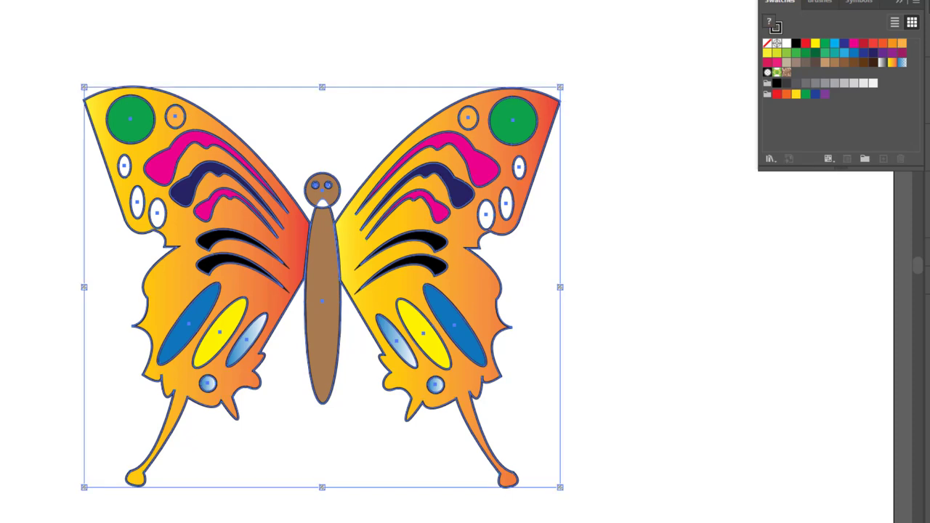
{"action": "left_click", "coordinate": [124, 351]}
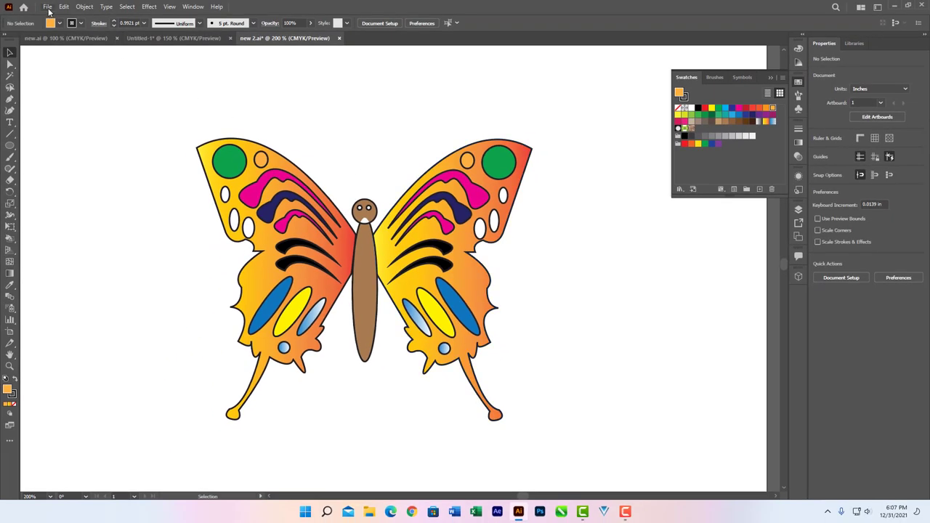
Create a new Letter-size (8.5 × 11 in) document and collapse the Swatches panel
{"action": "left_click", "coordinate": [47, 7]}
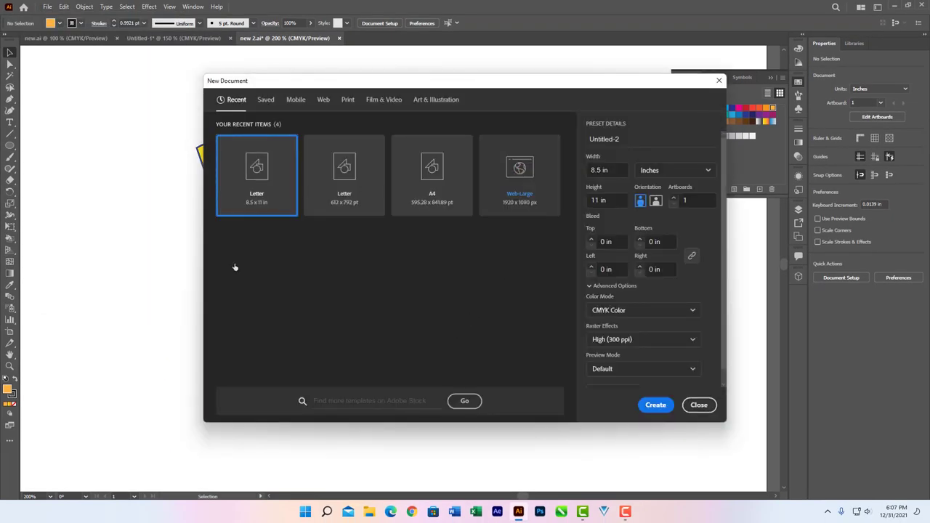
{"action": "left_click", "coordinate": [655, 405]}
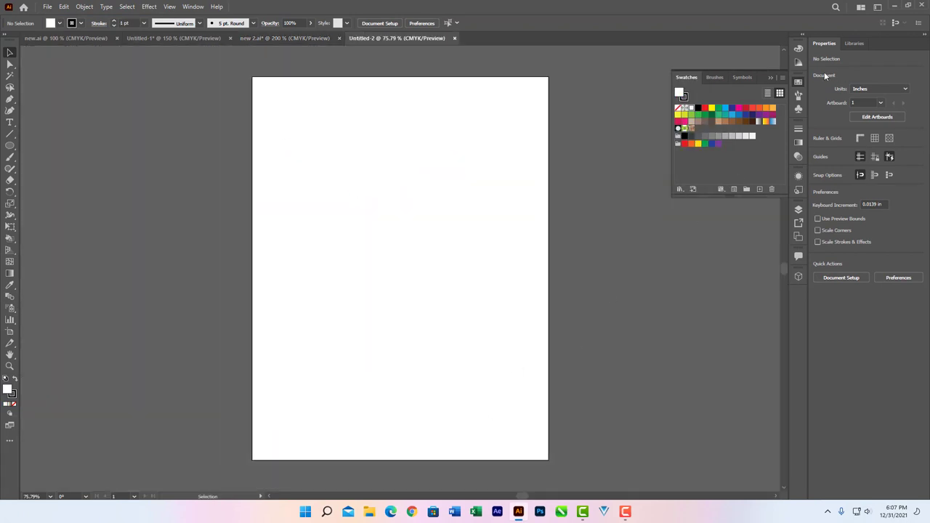
{"action": "left_click", "coordinate": [770, 77]}
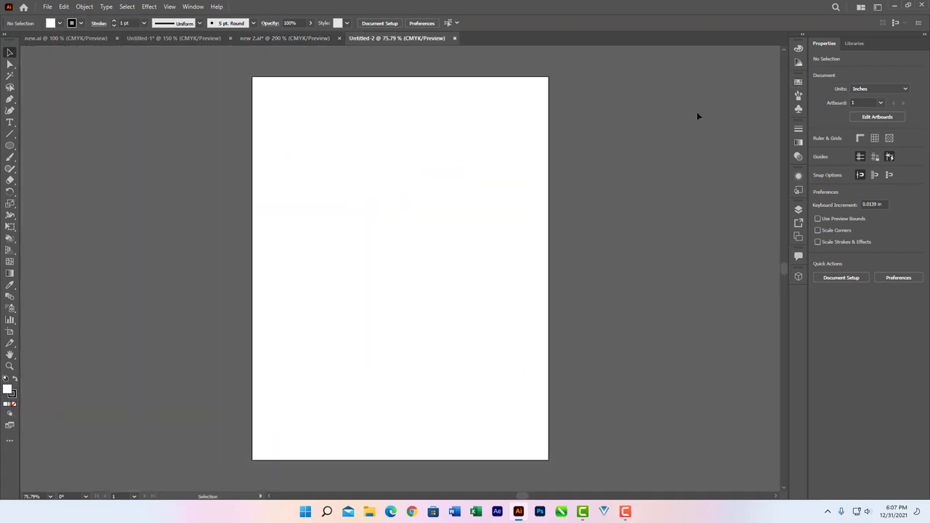
{"action": "left_click", "coordinate": [10, 239]}
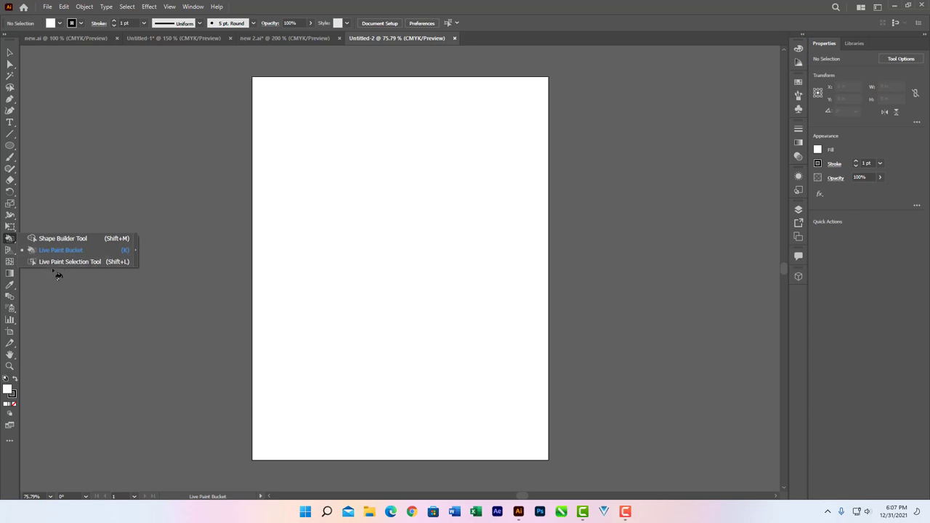
{"action": "left_click", "coordinate": [10, 146]}
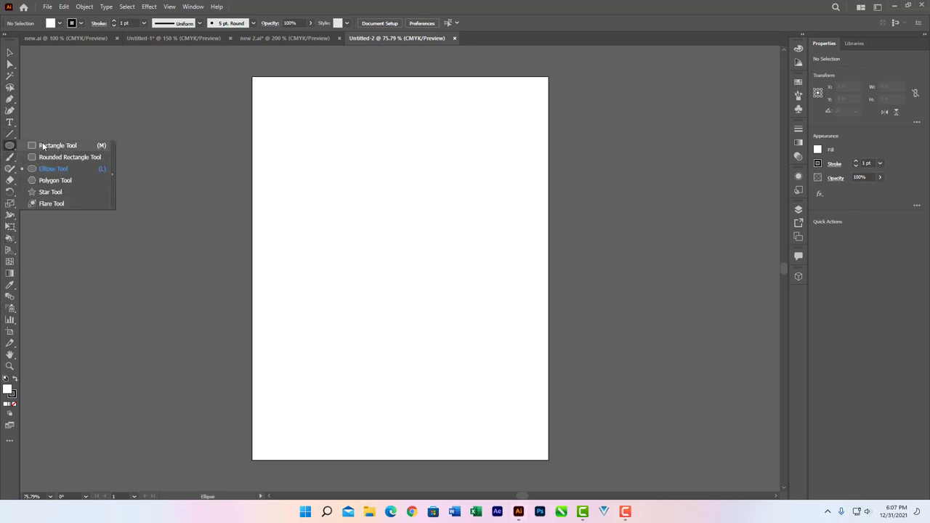
Draw four overlapping rectangles, nudging the left one slightly upward
{"action": "left_click", "coordinate": [44, 145]}
{"action": "left_click_drag", "start_coordinate": [295, 161], "coordinate": [428, 280]}
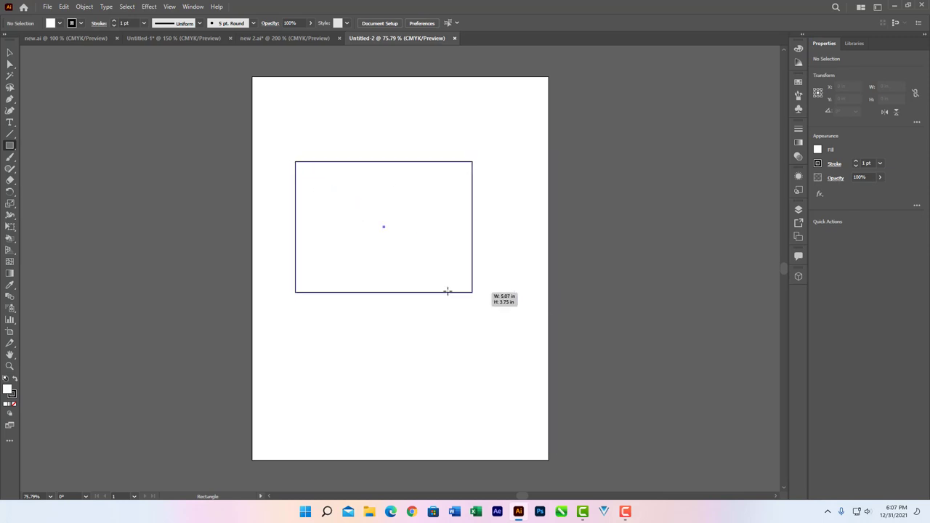
{"action": "left_click_drag", "start_coordinate": [345, 231], "coordinate": [507, 341]}
{"action": "mouse_move", "coordinate": [247, 231]}
{"action": "left_mouse_down"}
{"action": "mouse_move", "coordinate": [410, 341]}
{"action": "mouse_move", "coordinate": [376, 305]}
{"action": "left_mouse_up"}
{"action": "left_click", "coordinate": [10, 52]}
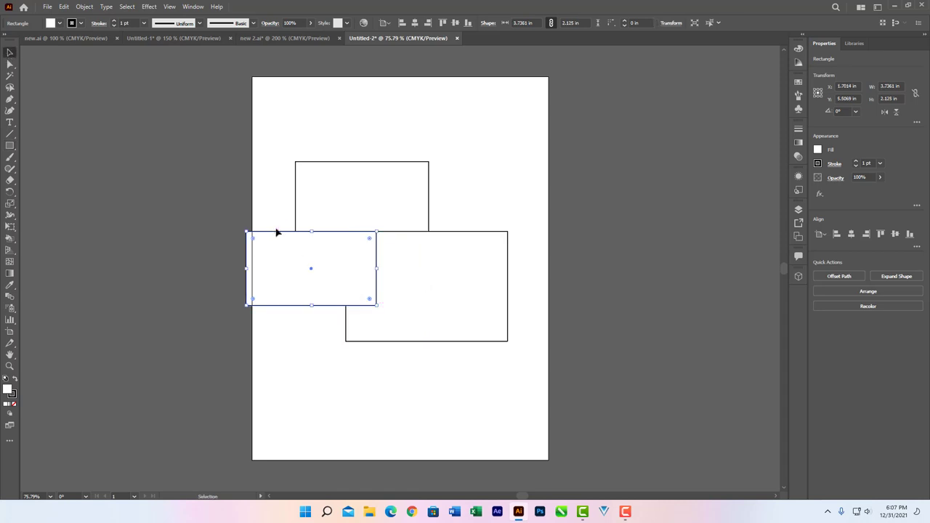
{"action": "left_click_drag", "start_coordinate": [276, 231], "coordinate": [272, 206]}
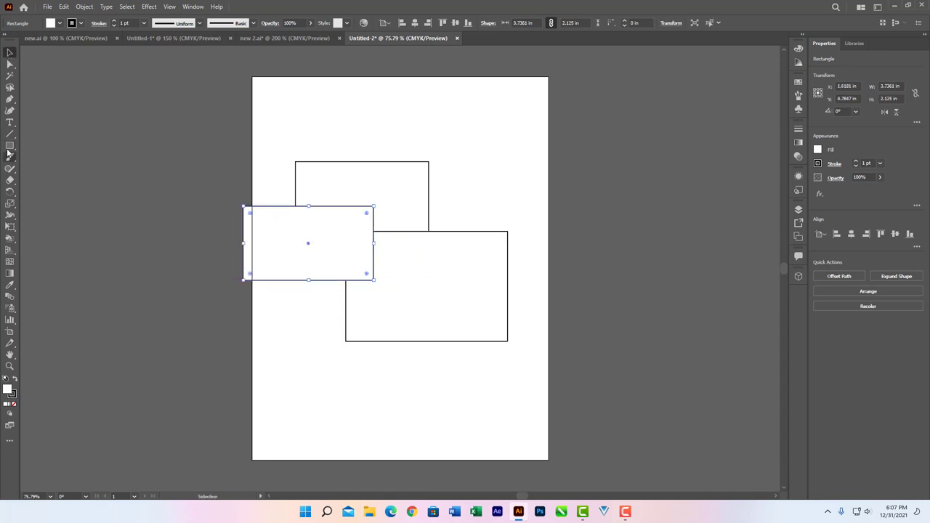
{"action": "left_click", "coordinate": [9, 146]}
{"action": "left_click_drag", "start_coordinate": [391, 141], "coordinate": [539, 213]}
Set all four rectangles' fill to None, shrink them and shift them down-right
{"action": "left_click", "coordinate": [10, 52]}
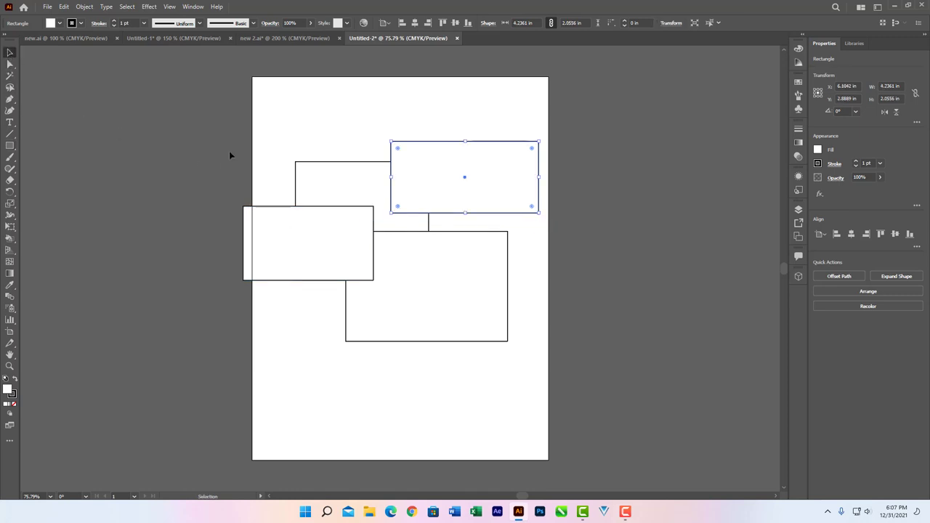
{"action": "mouse_move", "coordinate": [229, 150]}
{"action": "left_mouse_down"}
{"action": "mouse_move", "coordinate": [470, 337]}
{"action": "mouse_move", "coordinate": [463, 361]}
{"action": "left_mouse_up"}
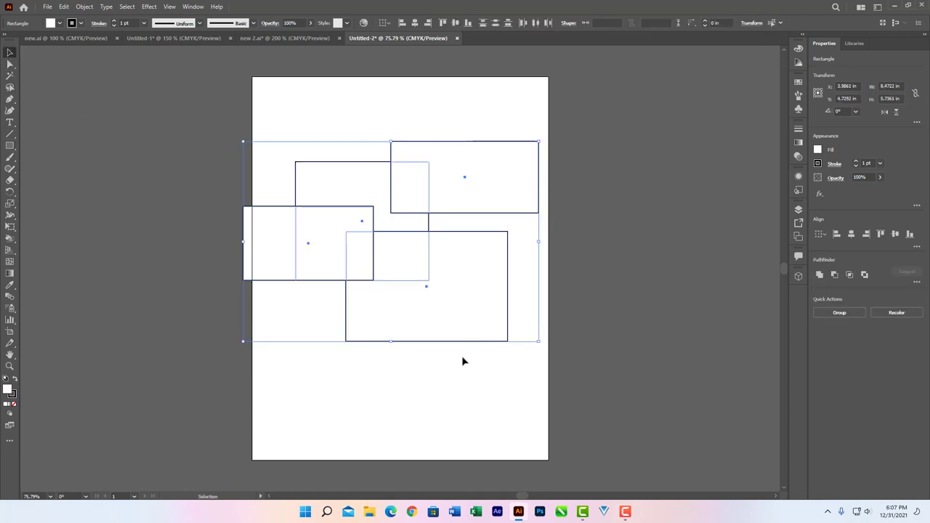
{"action": "left_click", "coordinate": [12, 399]}
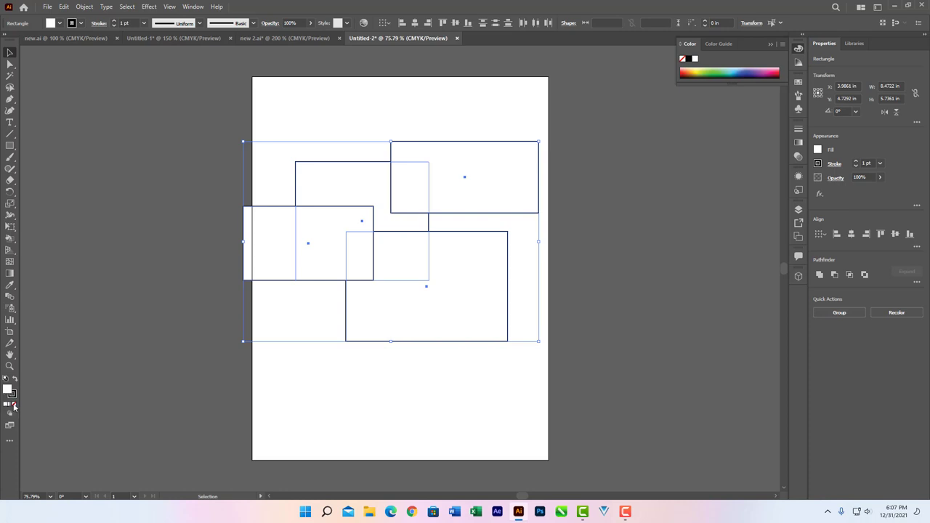
{"action": "left_click", "coordinate": [14, 405]}
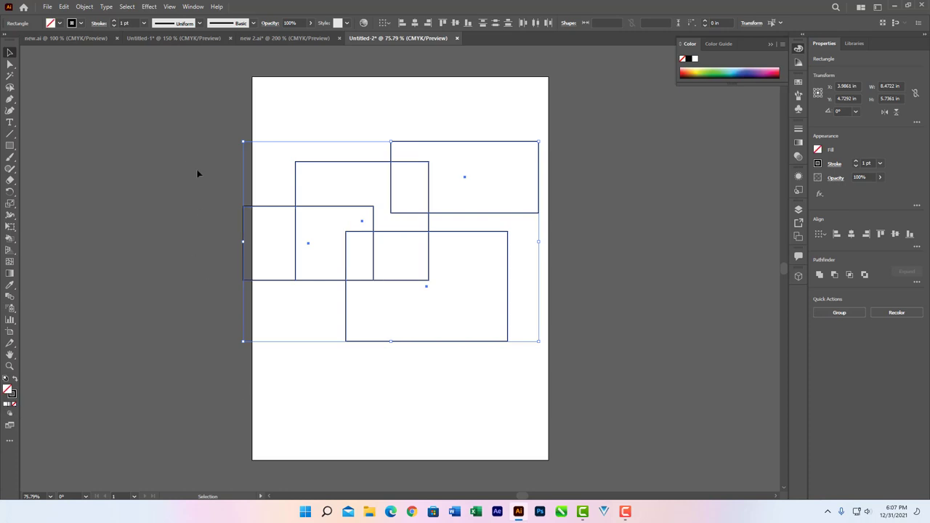
{"action": "left_click_drag", "start_coordinate": [538, 341], "coordinate": [495, 311]}
{"action": "left_click", "coordinate": [465, 311]}
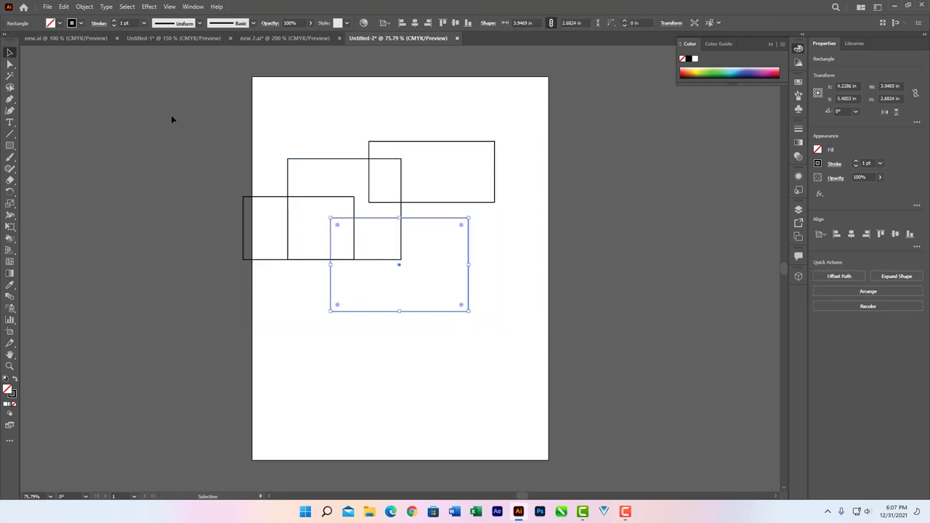
{"action": "mouse_move", "coordinate": [246, 114]}
{"action": "left_mouse_down"}
{"action": "mouse_move", "coordinate": [501, 328]}
{"action": "mouse_move", "coordinate": [477, 328]}
{"action": "left_mouse_up"}
{"action": "key", "text": "ctrl+1"}
{"action": "left_click_drag", "start_coordinate": [157, 79], "coordinate": [547, 311]}
Make the four rectangles a Live Paint group with a 4 pt stroke weight
{"action": "left_click", "coordinate": [84, 7]}
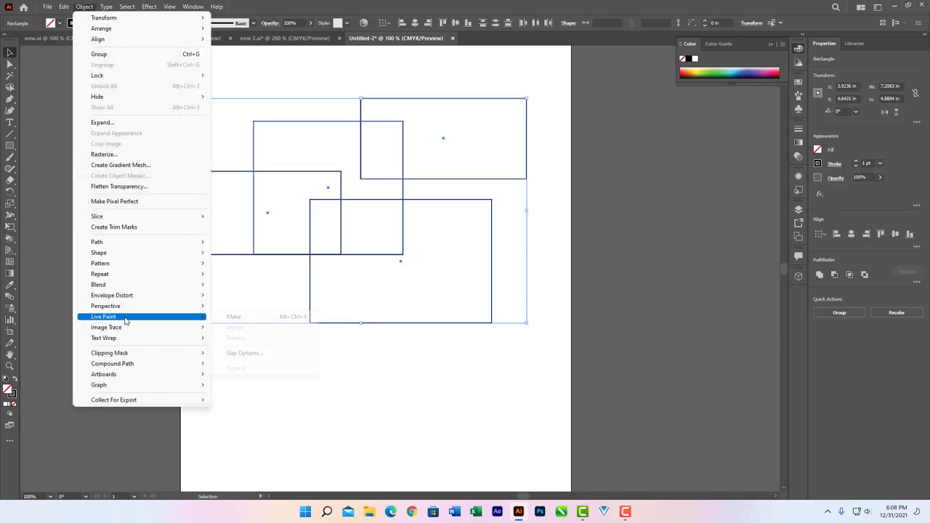
{"action": "mouse_move", "coordinate": [104, 316]}
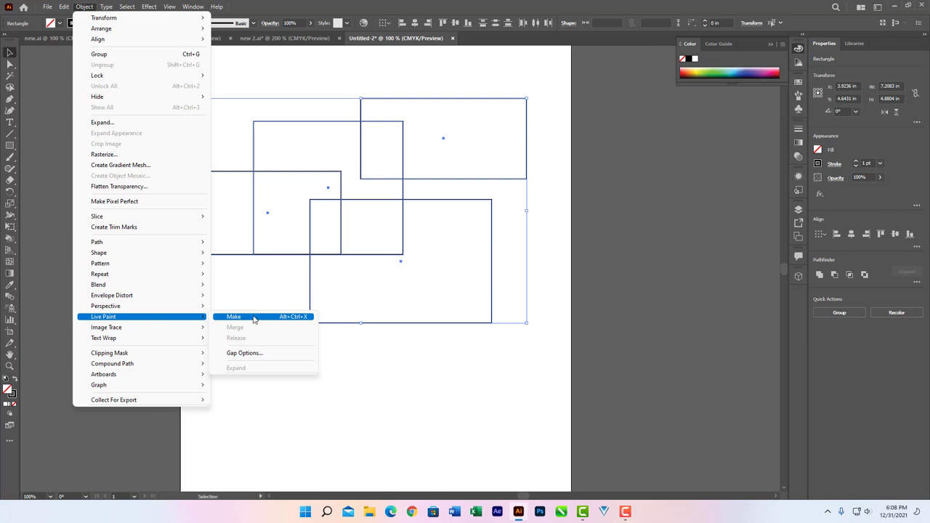
{"action": "left_click", "coordinate": [253, 318]}
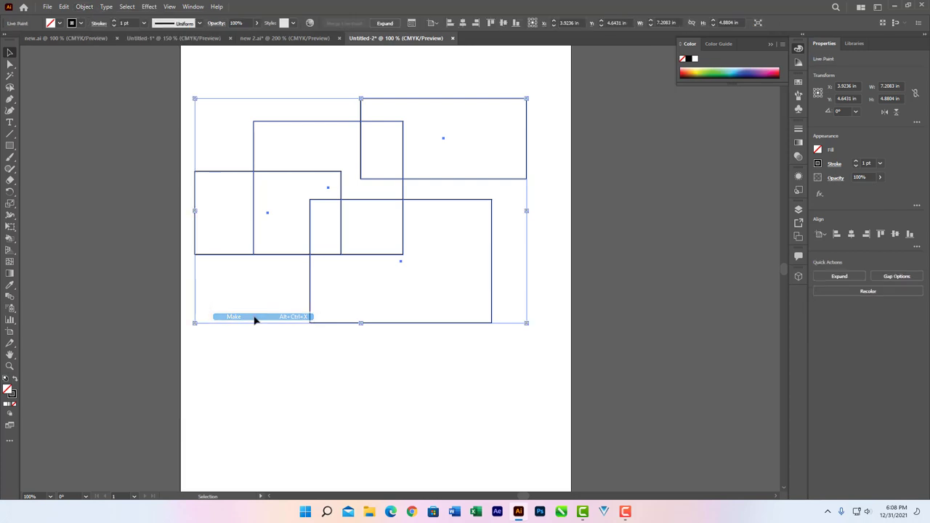
{"action": "left_click", "coordinate": [880, 164]}
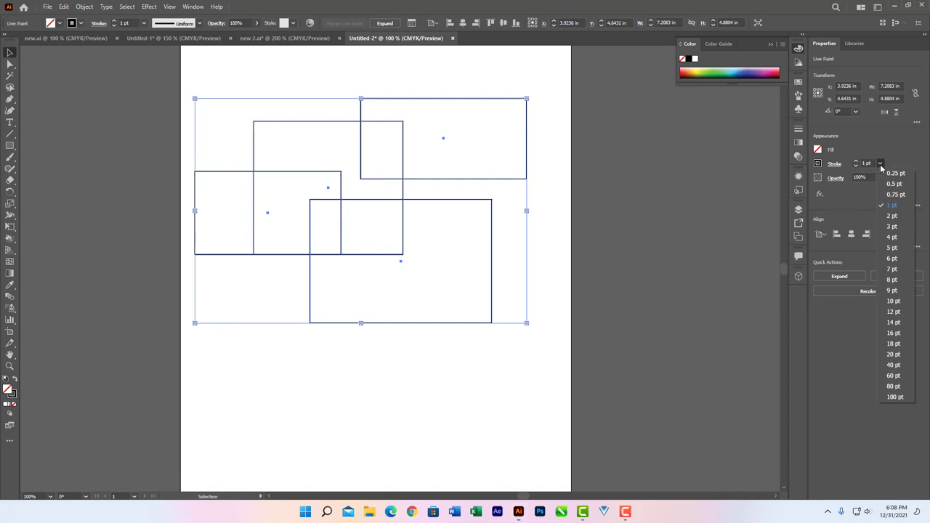
{"action": "left_click", "coordinate": [893, 239]}
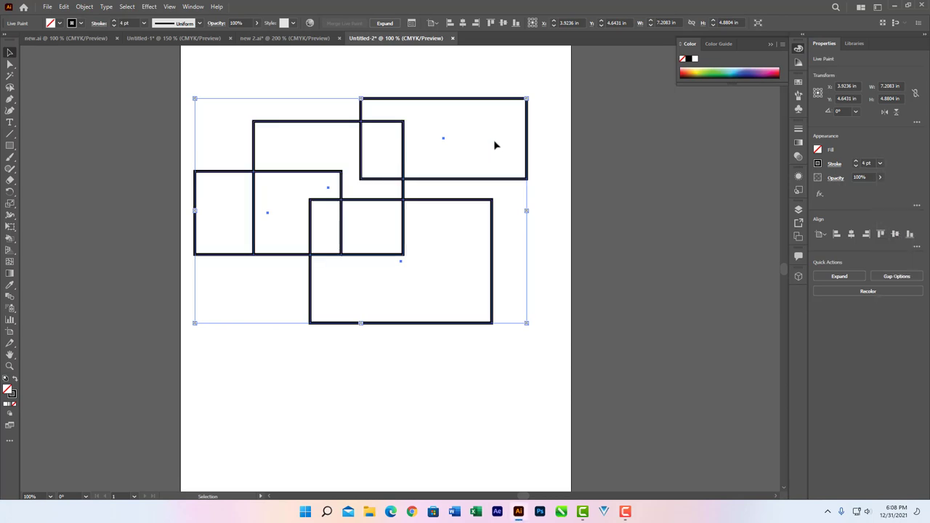
Zoom to 150% and choose the Live Paint Selection Tool from the Shape Builder flyout
{"action": "scroll", "coordinate": [494, 145], "scroll_direction": "up", "scroll_amount": 1}
{"action": "left_click_drag", "start_coordinate": [10, 238], "coordinate": [47, 267]}
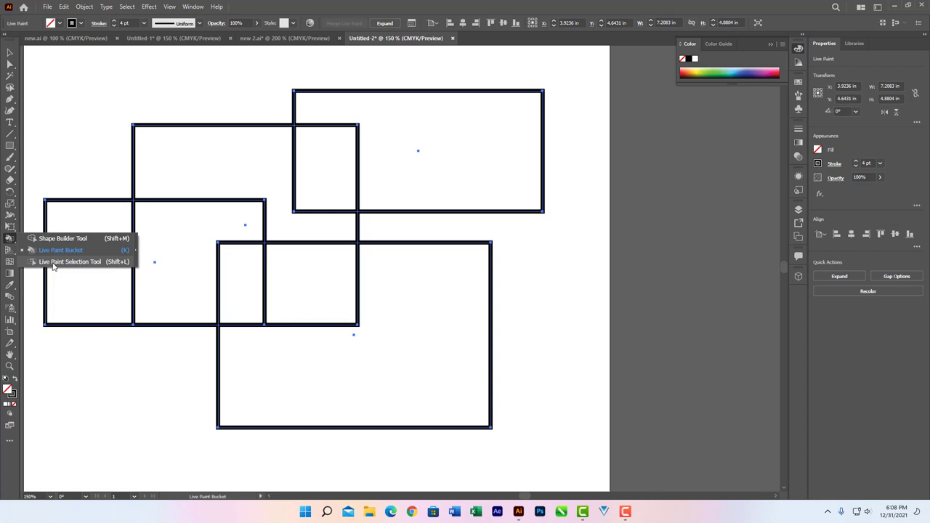
{"action": "left_click", "coordinate": [52, 263]}
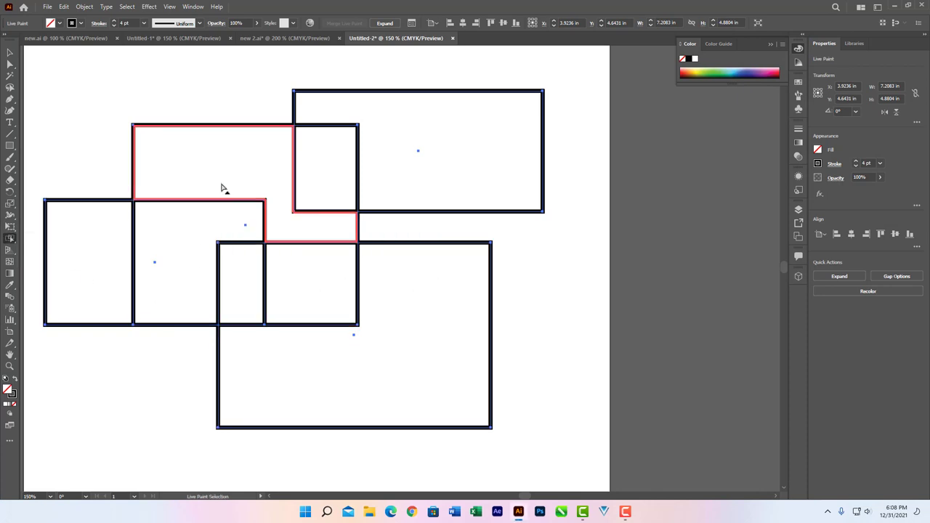
Colour the upper rectangle's top-left edges red and the middle overlap's edges blue
{"action": "left_click", "coordinate": [205, 129]}
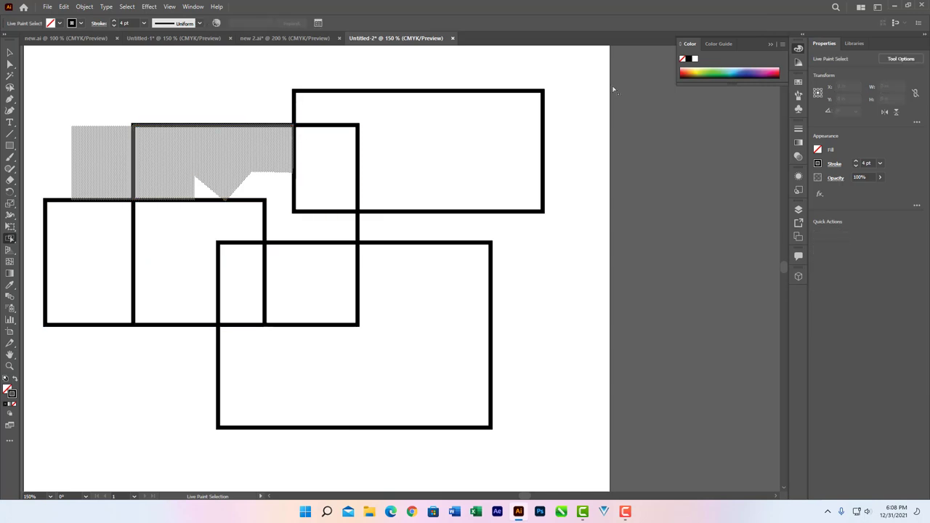
{"action": "left_click", "coordinate": [798, 83]}
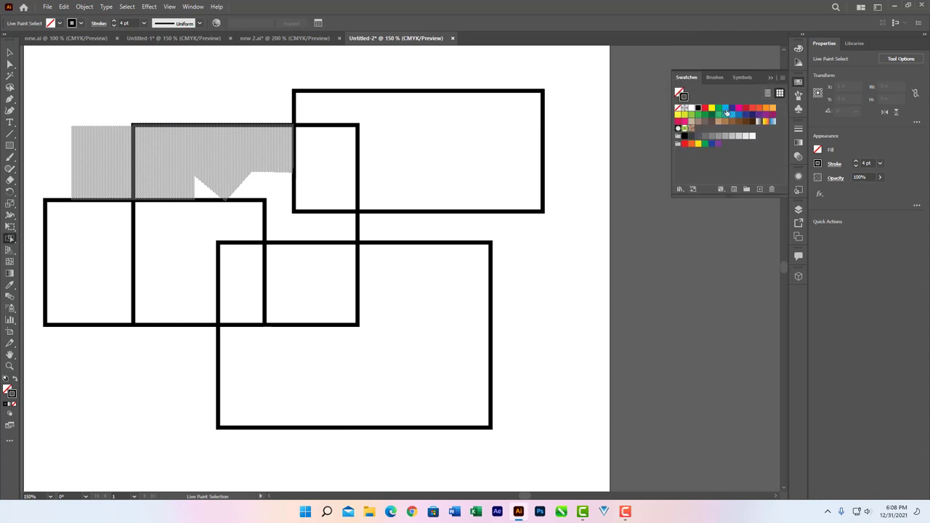
{"action": "left_click", "coordinate": [704, 108]}
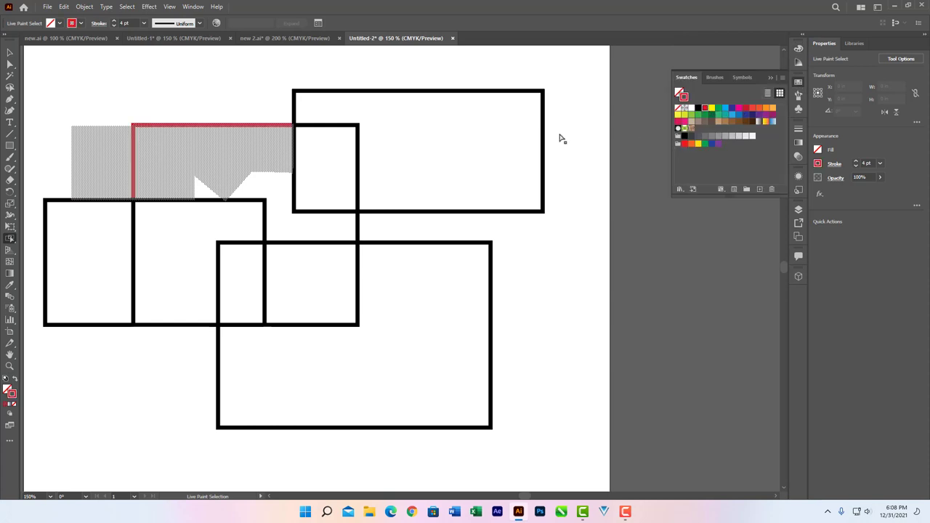
{"action": "left_click", "coordinate": [223, 99]}
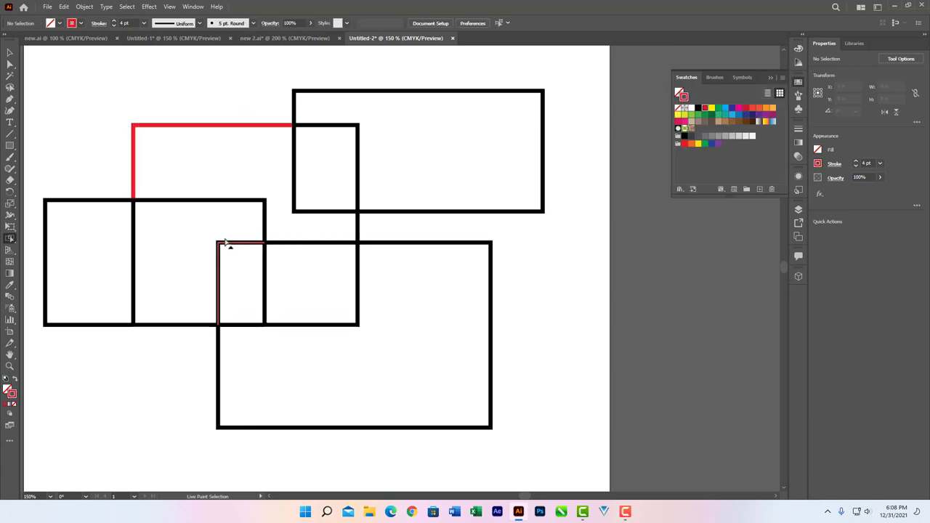
{"action": "left_click", "coordinate": [304, 215]}
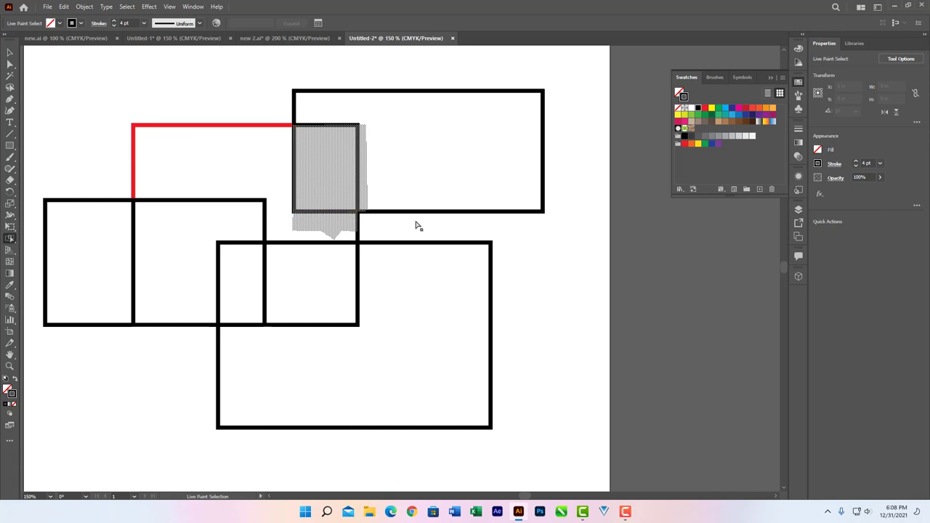
{"action": "left_click", "coordinate": [732, 111]}
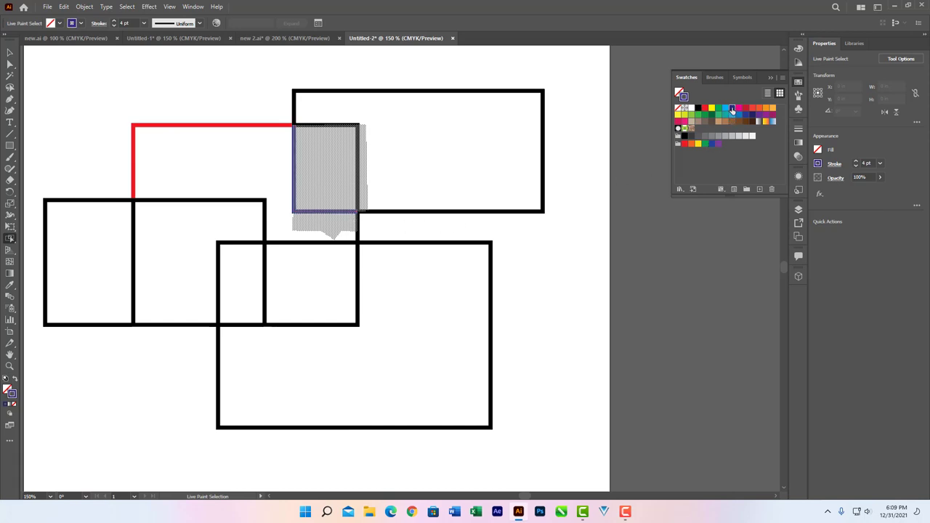
Make the top rectangle's outline yellow, the L-shaped edge green, a short edge yellow-red blend
{"action": "left_click", "coordinate": [425, 95]}
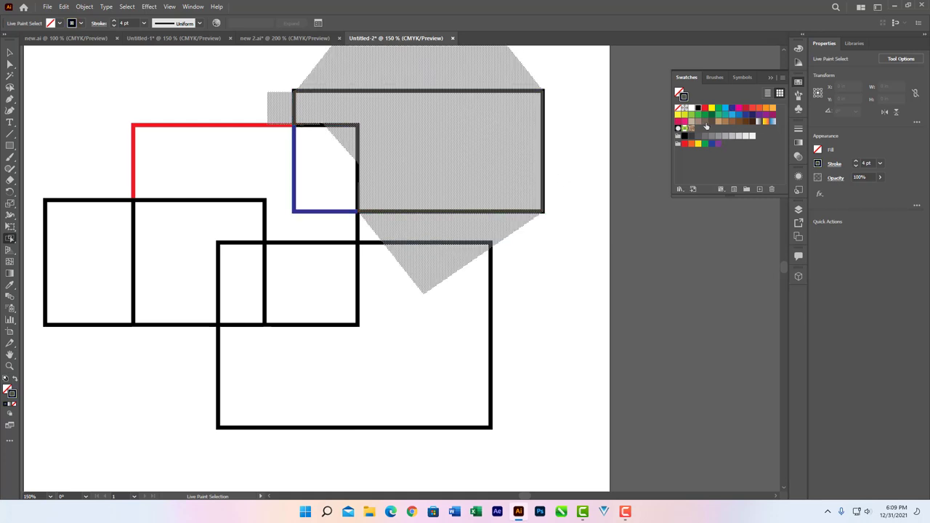
{"action": "left_click", "coordinate": [677, 116]}
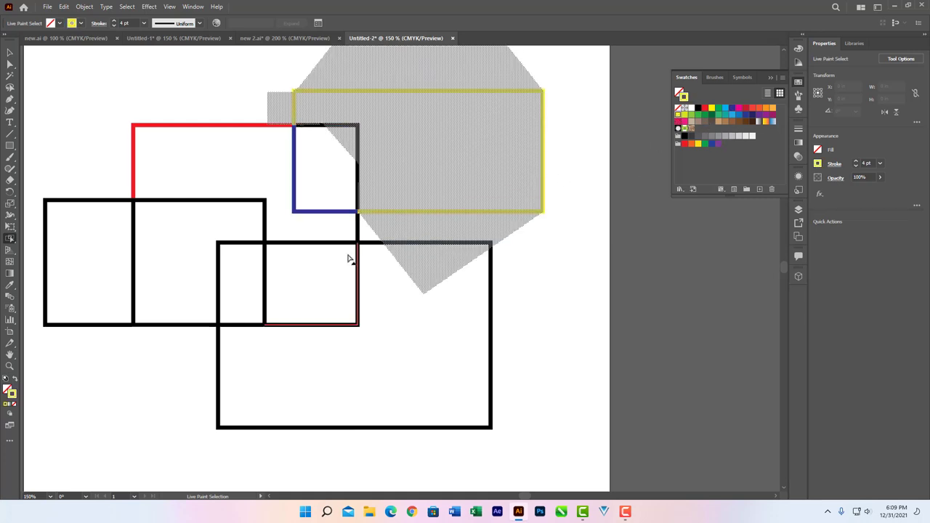
{"action": "left_click", "coordinate": [224, 202]}
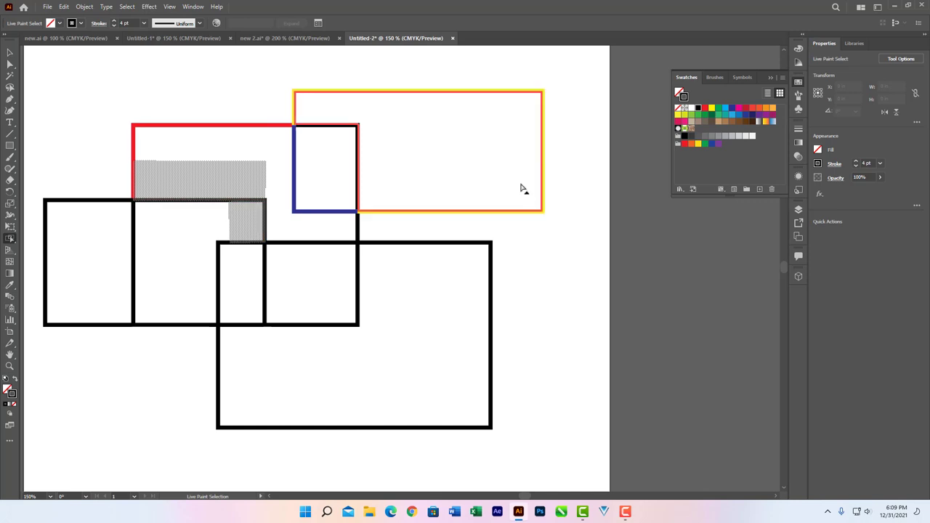
{"action": "left_click", "coordinate": [719, 110]}
{"action": "left_click", "coordinate": [323, 245]}
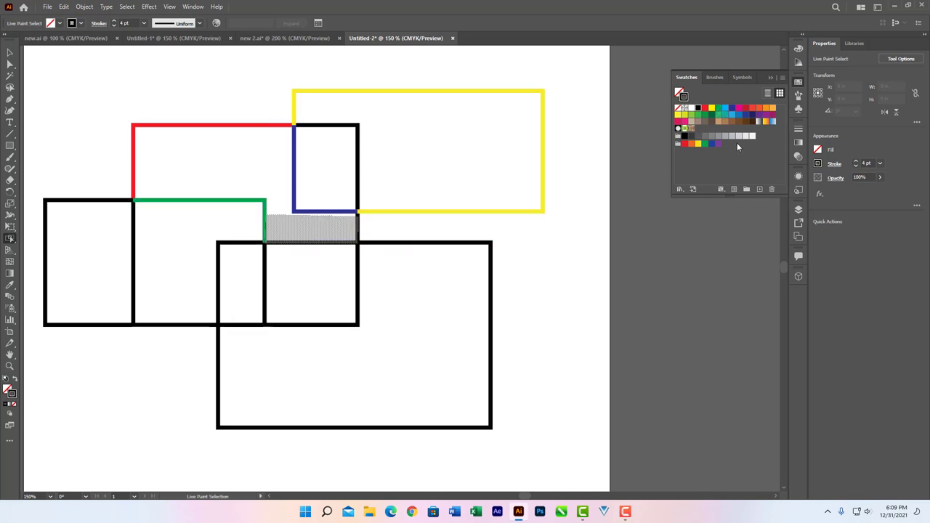
{"action": "left_click", "coordinate": [765, 123]}
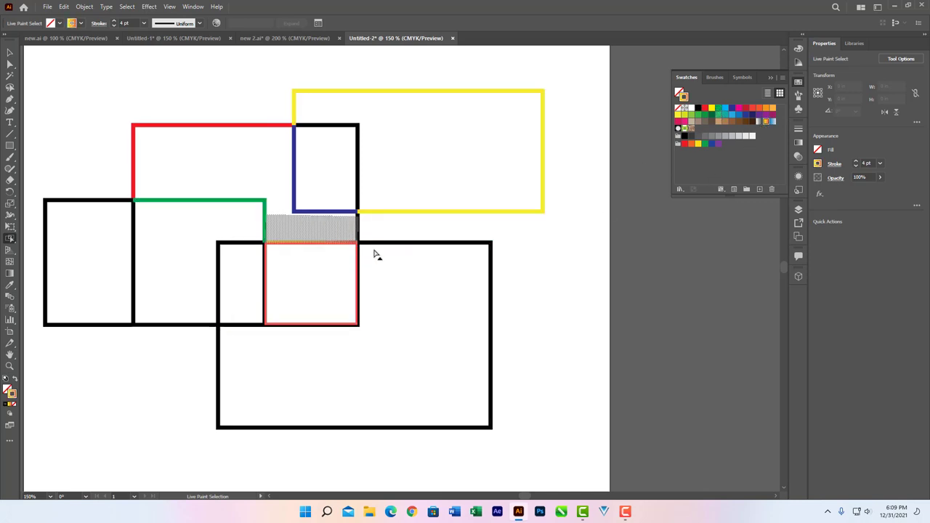
Make the lower rectangle's outline brown, the left one orange, the small square light green
{"action": "left_click", "coordinate": [418, 251]}
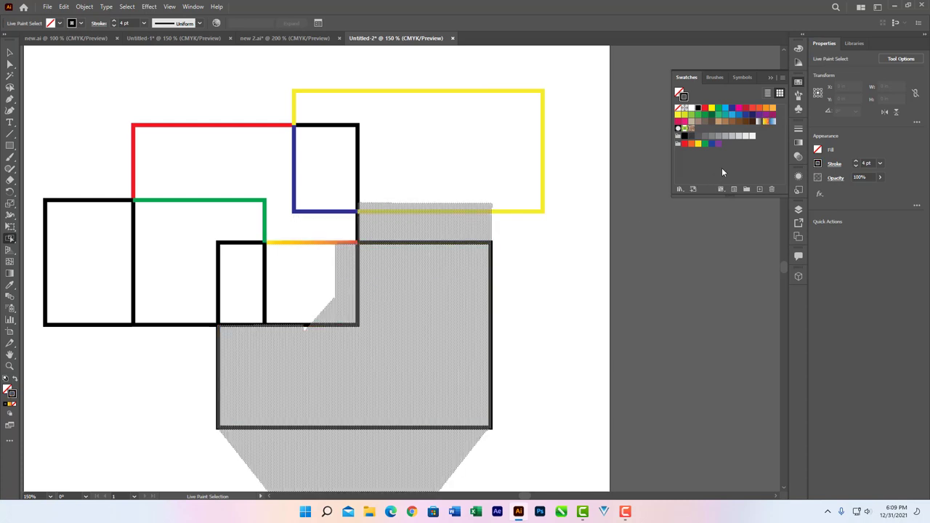
{"action": "left_click", "coordinate": [732, 122]}
{"action": "left_click", "coordinate": [545, 278]}
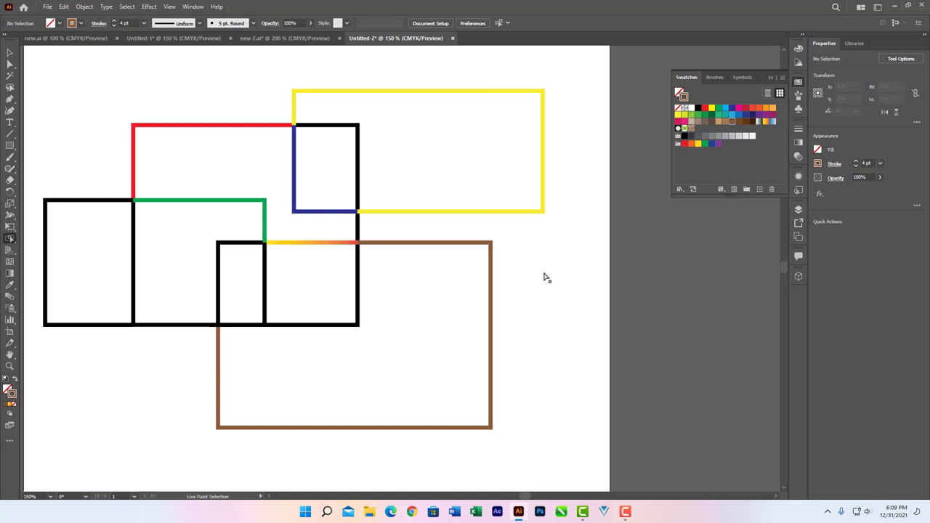
{"action": "left_click", "coordinate": [88, 329]}
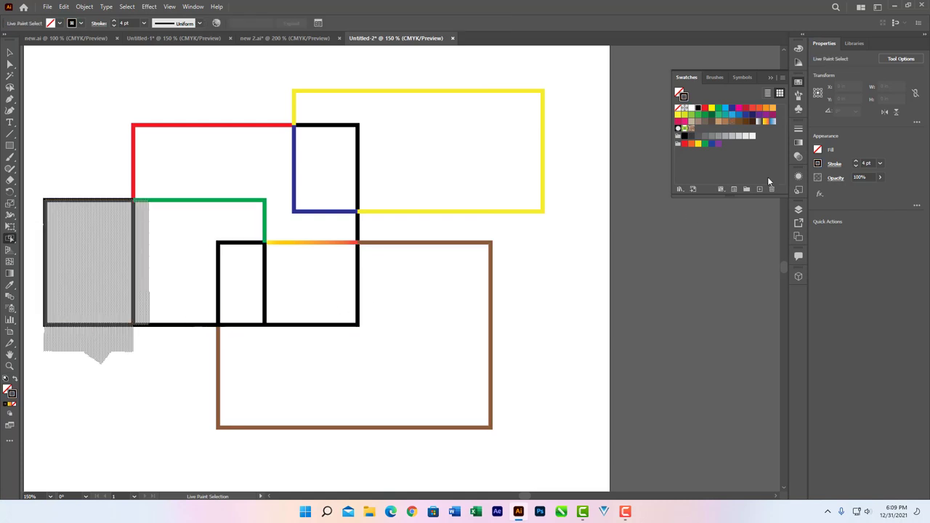
{"action": "left_click", "coordinate": [772, 109]}
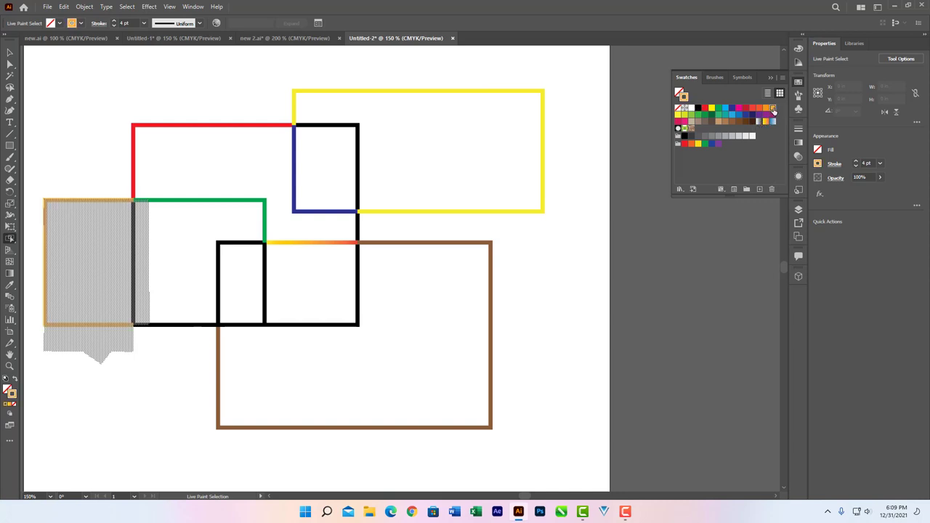
{"action": "left_click", "coordinate": [239, 248]}
{"action": "left_click", "coordinate": [691, 128]}
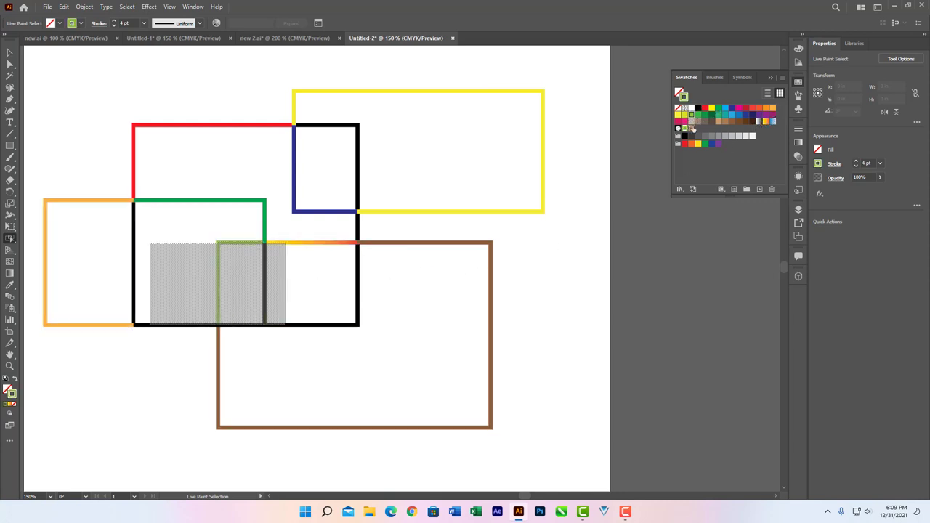
{"action": "left_click", "coordinate": [536, 242]}
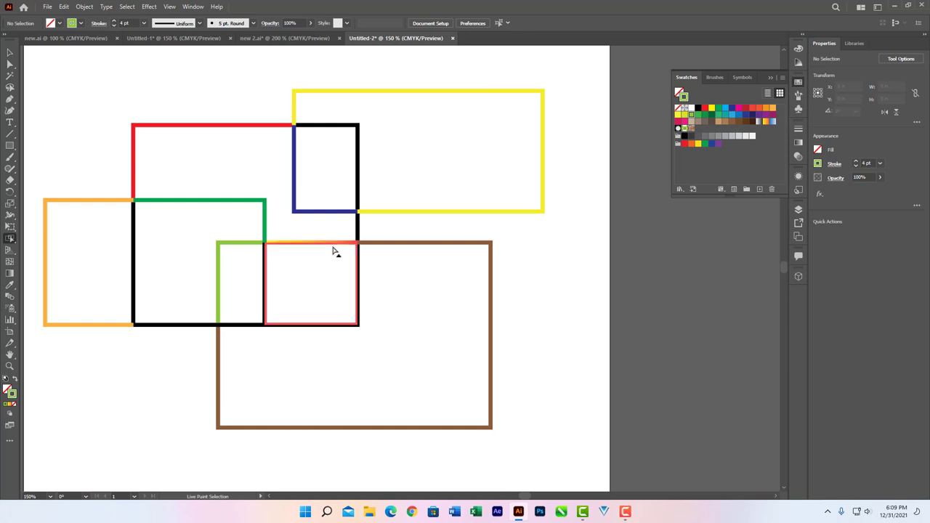
Select and delete all the Live Paint rectangles
{"action": "left_click", "coordinate": [10, 54]}
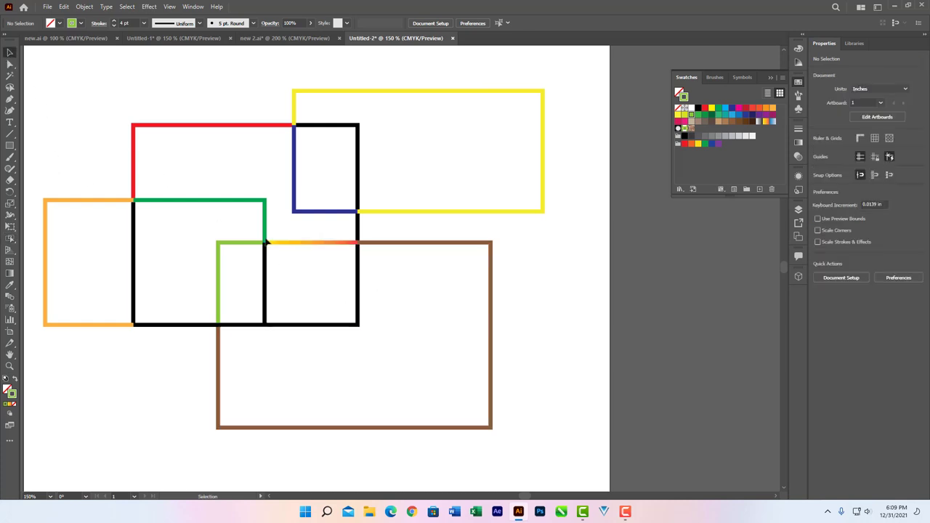
{"action": "scroll", "coordinate": [289, 244], "scroll_direction": "down", "scroll_amount": 2, "text": "alt"}
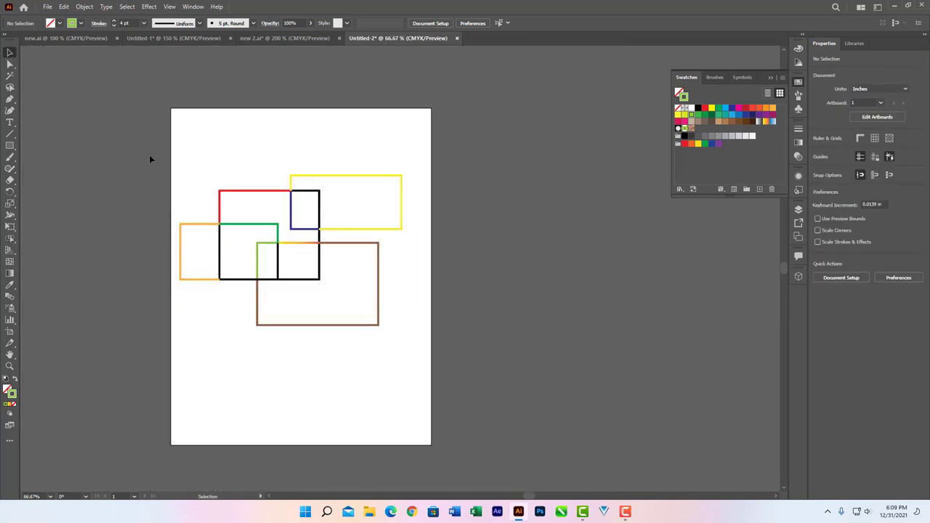
{"action": "left_click_drag", "start_coordinate": [150, 131], "coordinate": [420, 300]}
{"action": "key", "text": "Delete"}
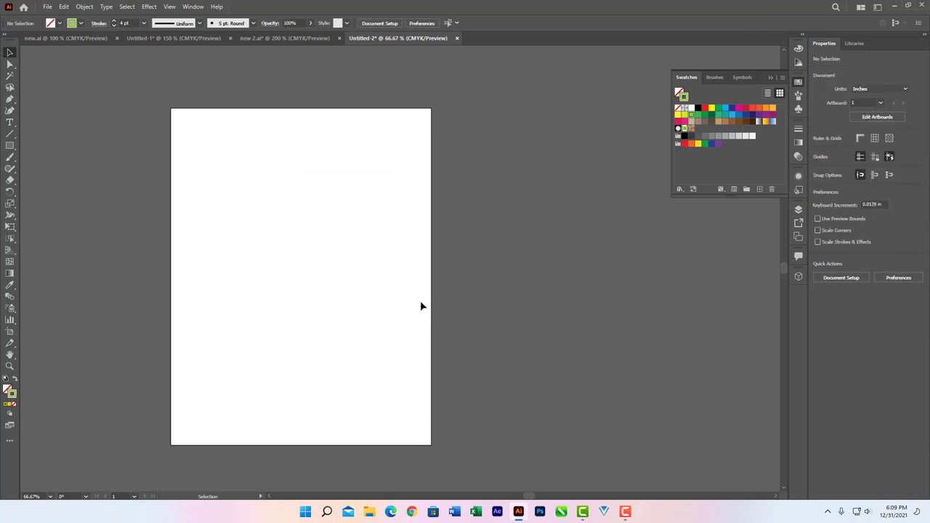
Draw a circle and duplicate it into a row of four evenly spaced overlapping circles
{"action": "scroll", "coordinate": [206, 266], "scroll_direction": "up", "scroll_amount": 1, "text": "alt"}
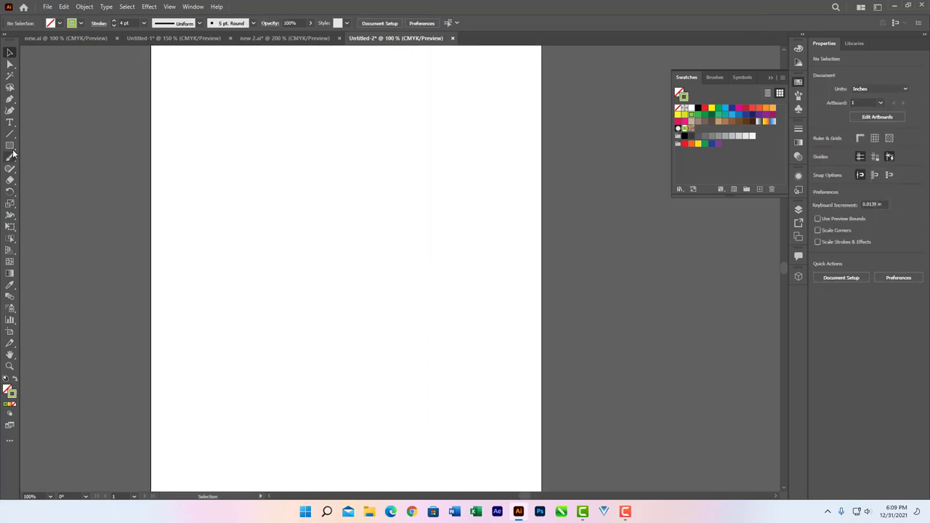
{"action": "left_click", "coordinate": [10, 145]}
{"action": "left_click", "coordinate": [44, 169]}
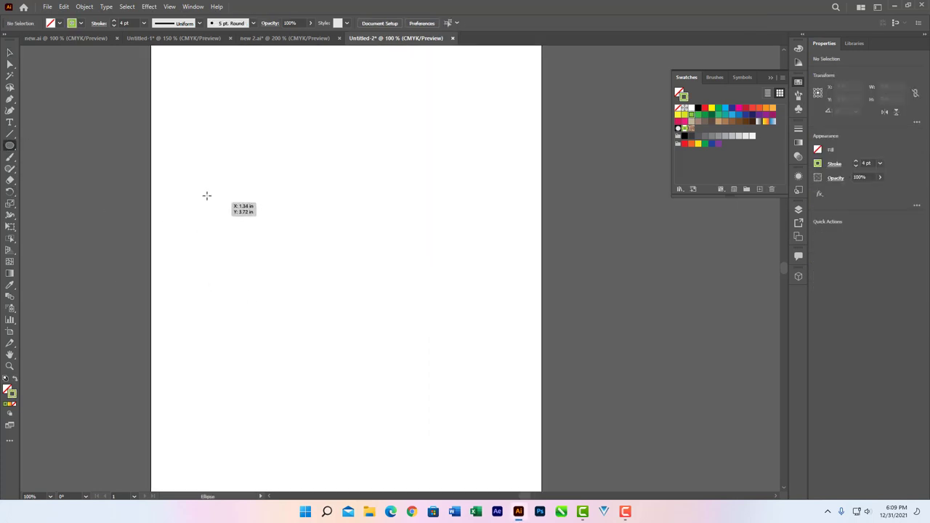
{"action": "left_click_drag", "start_coordinate": [186, 174], "coordinate": [320, 306]}
{"action": "key", "text": "v"}
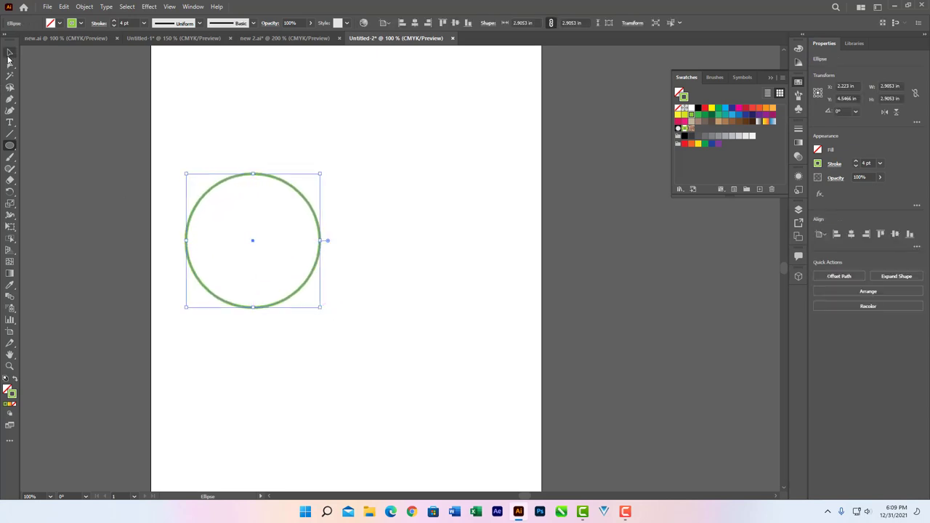
{"action": "left_click_drag", "start_coordinate": [278, 310], "coordinate": [330, 308]}
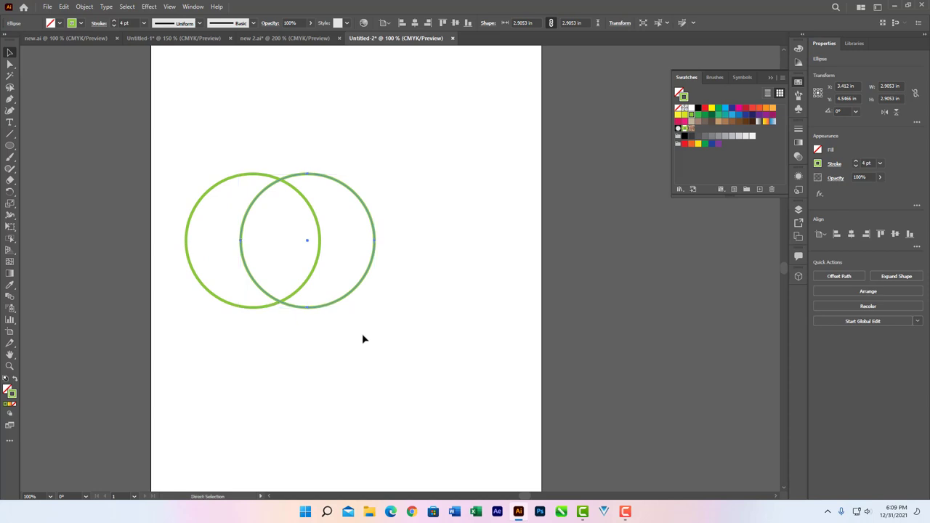
{"action": "key", "text": "ctrl+d"}
{"action": "key", "text": "ctrl+d"}
{"action": "left_click", "coordinate": [367, 342]}
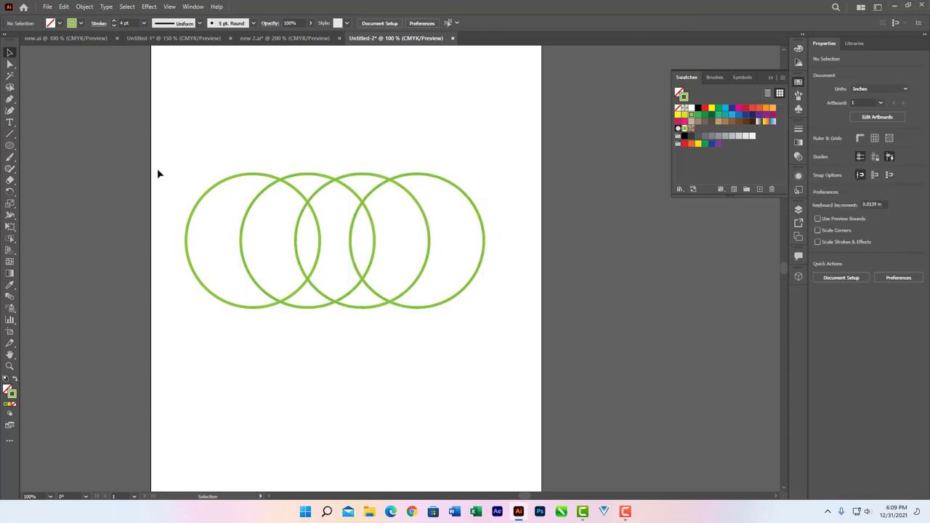
Give all four circles a black 8 pt outline
{"action": "left_click_drag", "start_coordinate": [159, 171], "coordinate": [533, 271]}
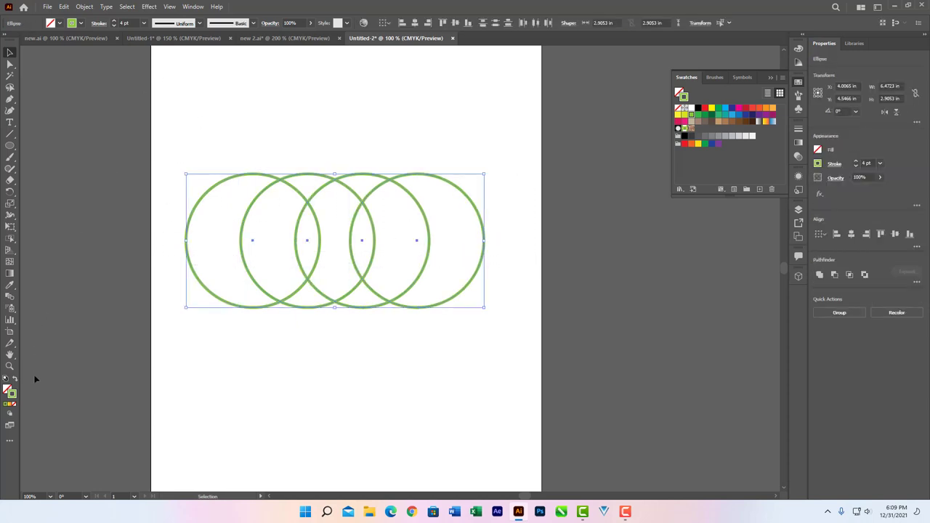
{"action": "left_click", "coordinate": [698, 108]}
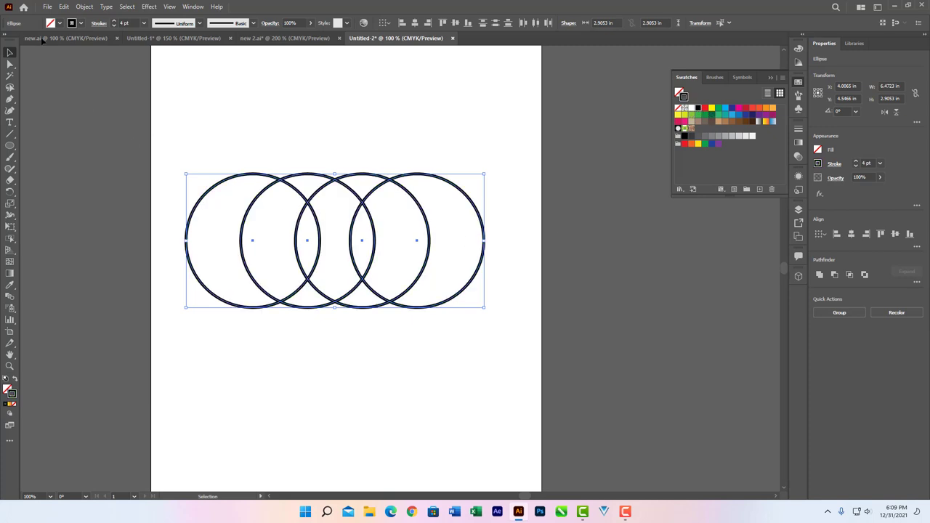
{"action": "left_click", "coordinate": [879, 162]}
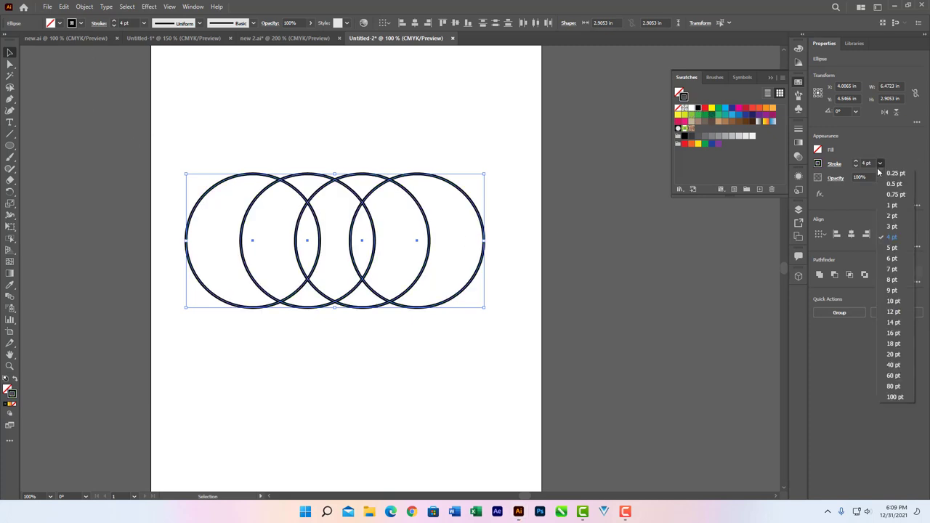
{"action": "left_click", "coordinate": [893, 282]}
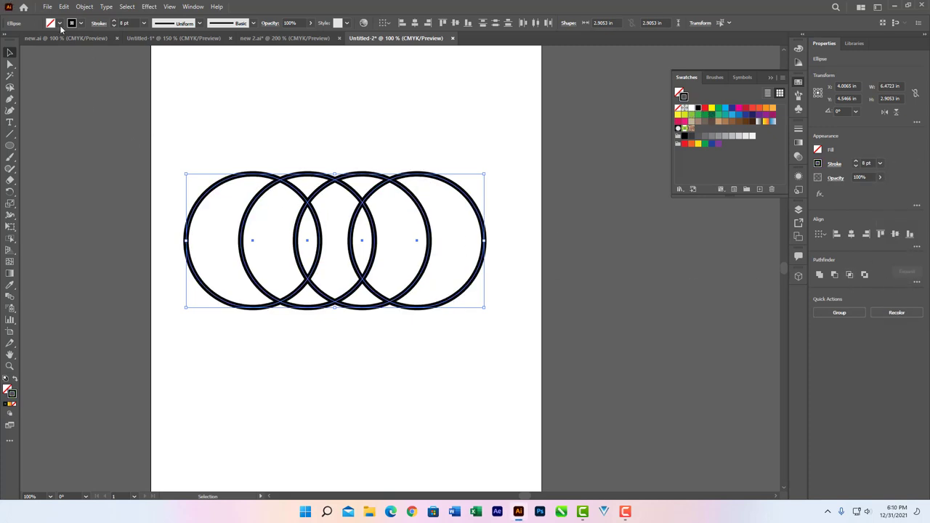
Convert the four overlapping circles into a Live Paint group and pick the Live Paint Selection tool
{"action": "left_click", "coordinate": [85, 7]}
{"action": "mouse_move", "coordinate": [116, 317]}
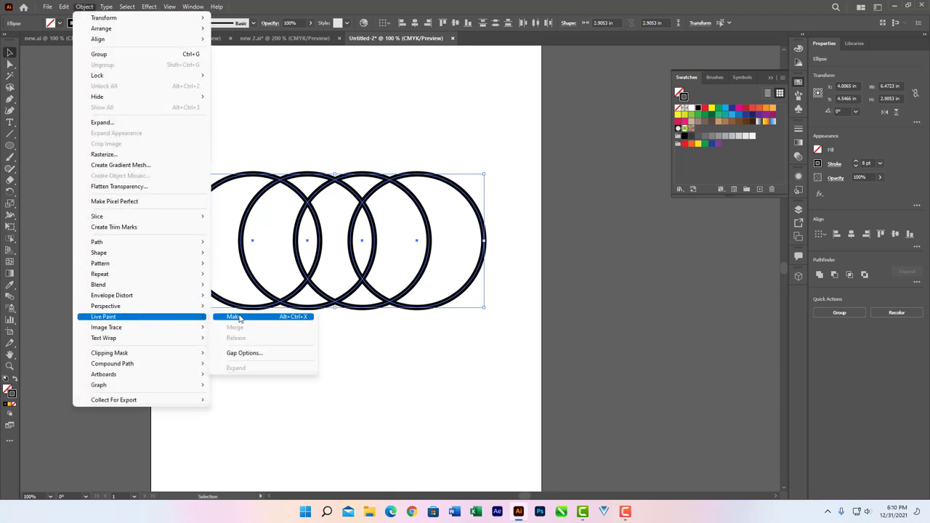
{"action": "left_click", "coordinate": [240, 320]}
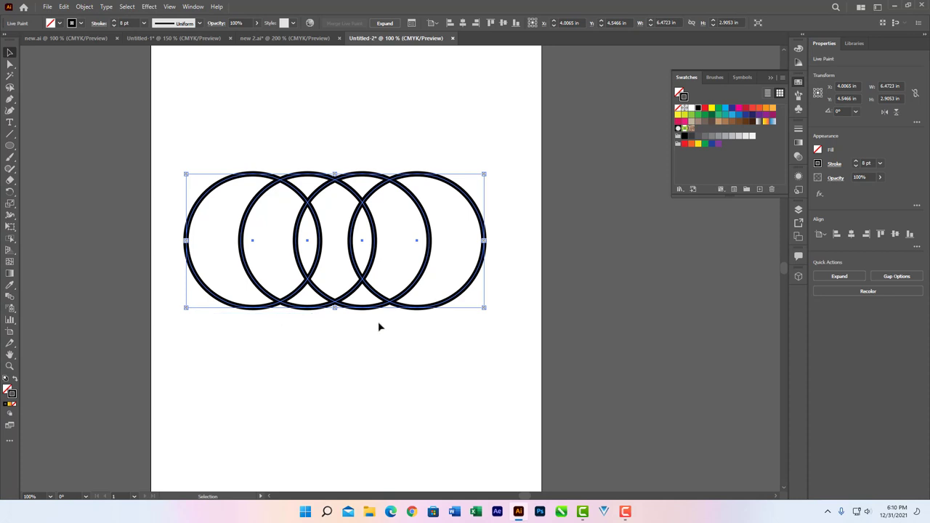
{"action": "scroll", "coordinate": [369, 313], "scroll_direction": "up", "scroll_amount": 1}
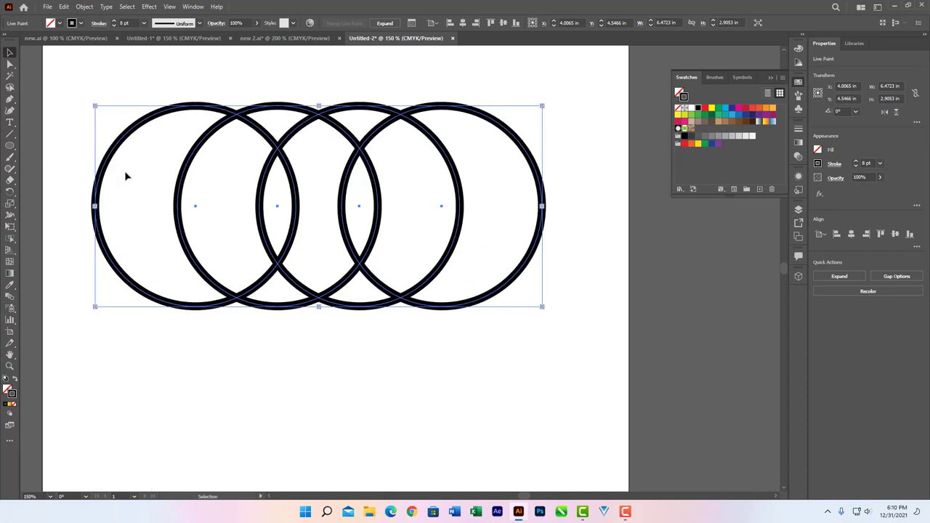
{"action": "left_click_drag", "start_coordinate": [10, 240], "coordinate": [71, 272]}
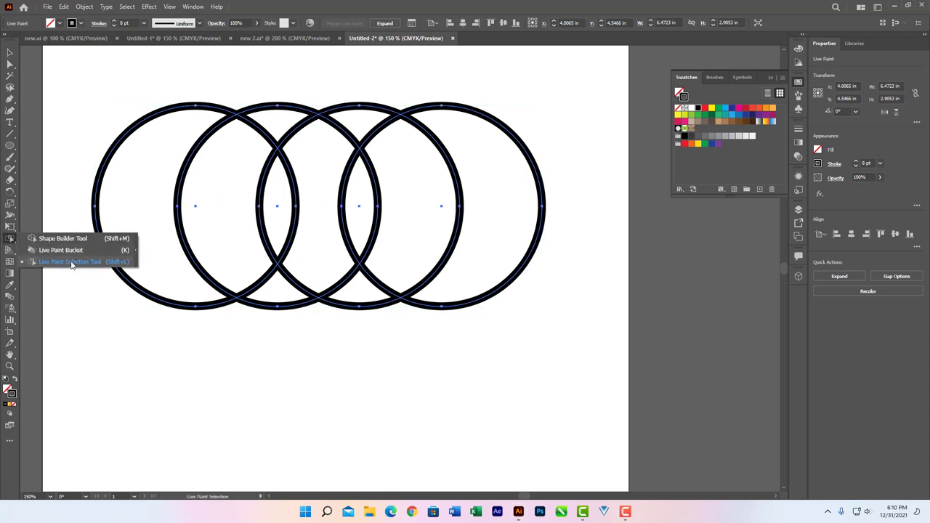
Colour the two outermost circle arcs red and the side circles' inner arcs green
{"action": "left_click", "coordinate": [542, 225]}
{"action": "left_click", "coordinate": [542, 224]}
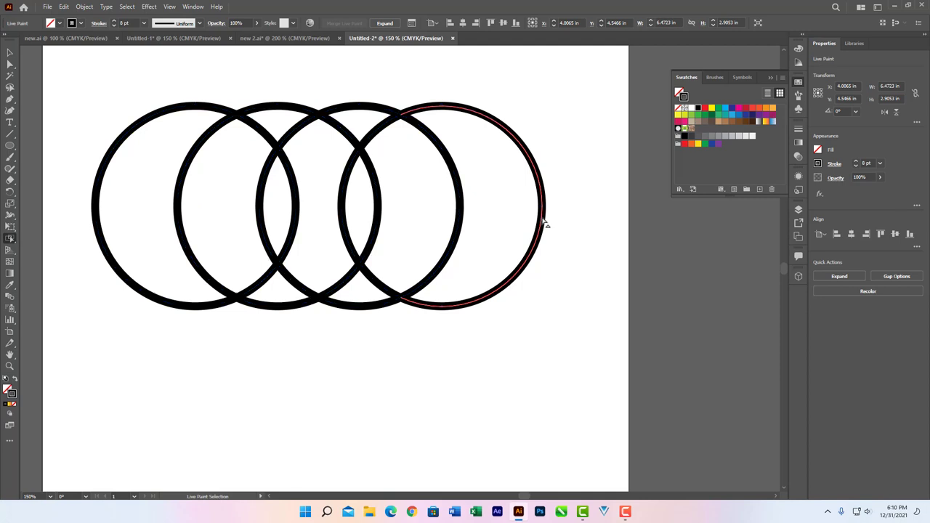
{"action": "left_click", "coordinate": [704, 109]}
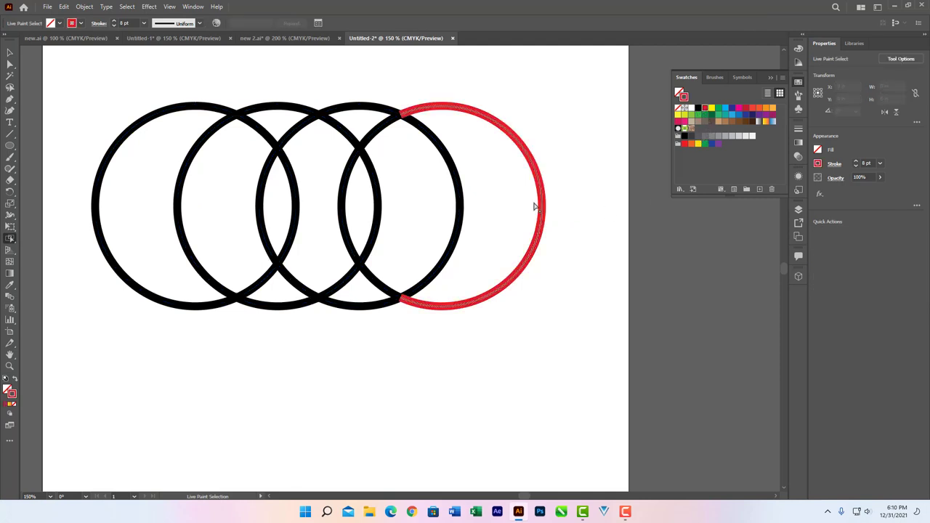
{"action": "left_click", "coordinate": [96, 211]}
{"action": "left_click", "coordinate": [704, 109]}
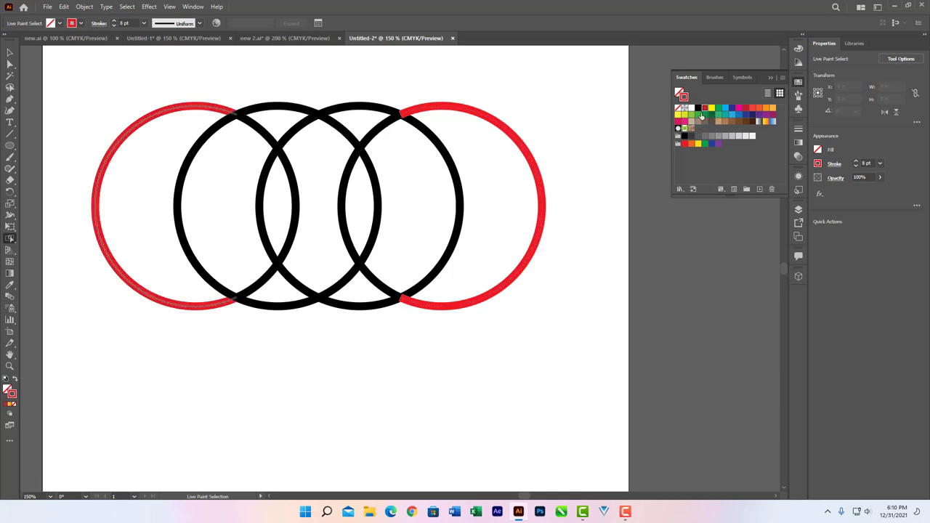
{"action": "left_click", "coordinate": [181, 209]}
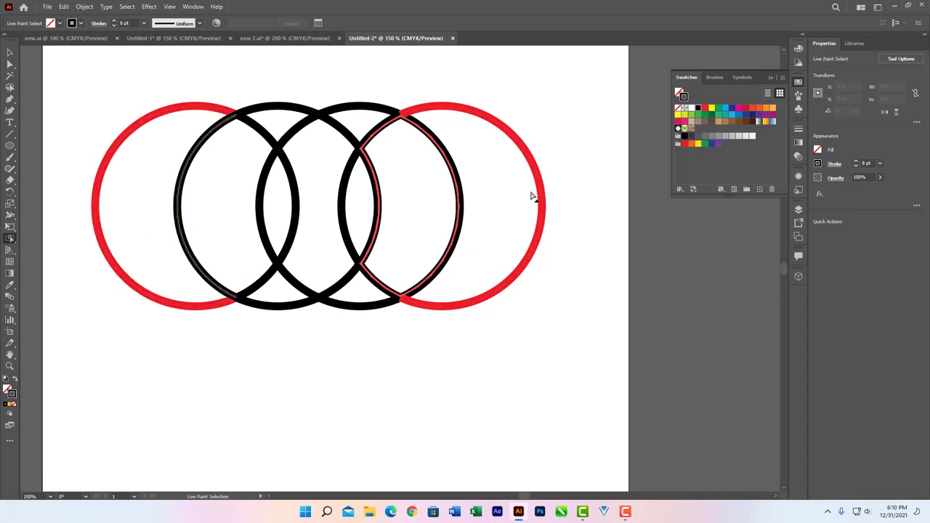
{"action": "left_click", "coordinate": [704, 114]}
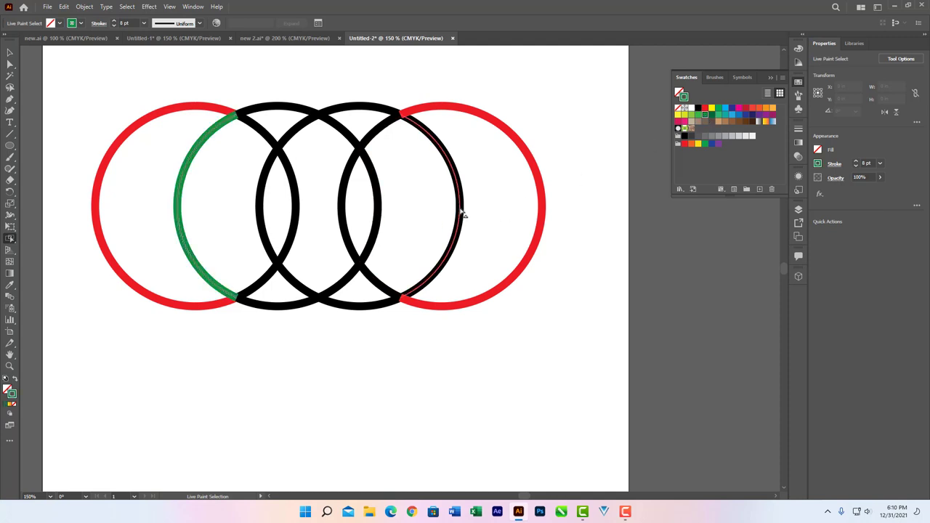
{"action": "left_click", "coordinate": [462, 212]}
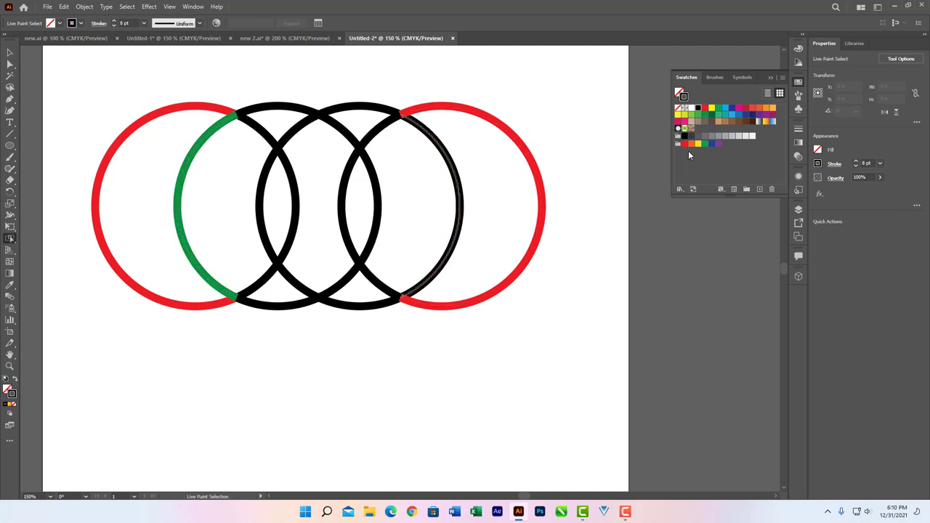
{"action": "left_click", "coordinate": [710, 114]}
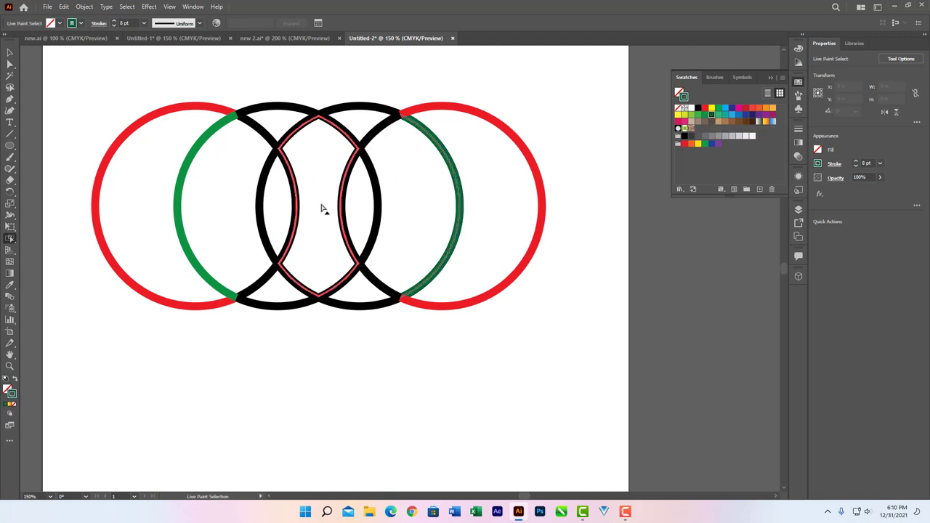
Colour the outer lens arcs orange, undoing an accidental grey gradient lens fill
{"action": "left_click", "coordinate": [263, 205]}
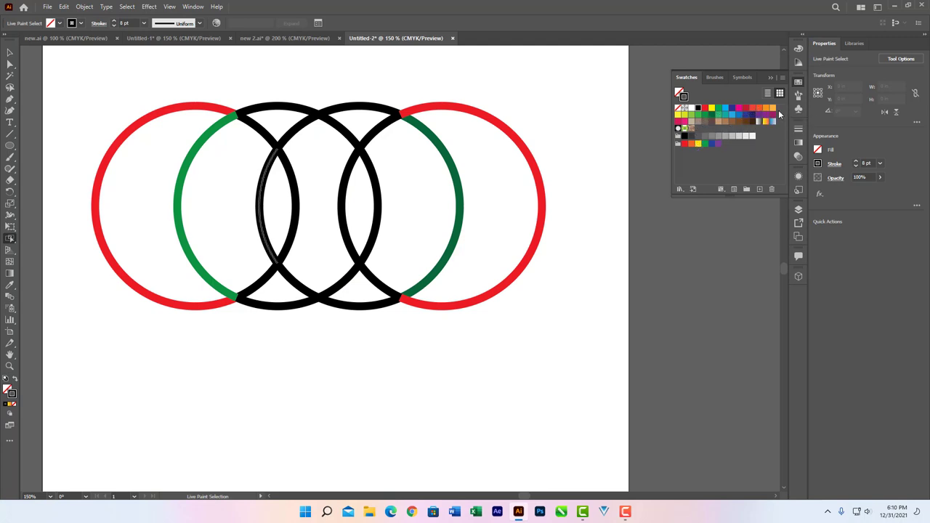
{"action": "left_click", "coordinate": [772, 108]}
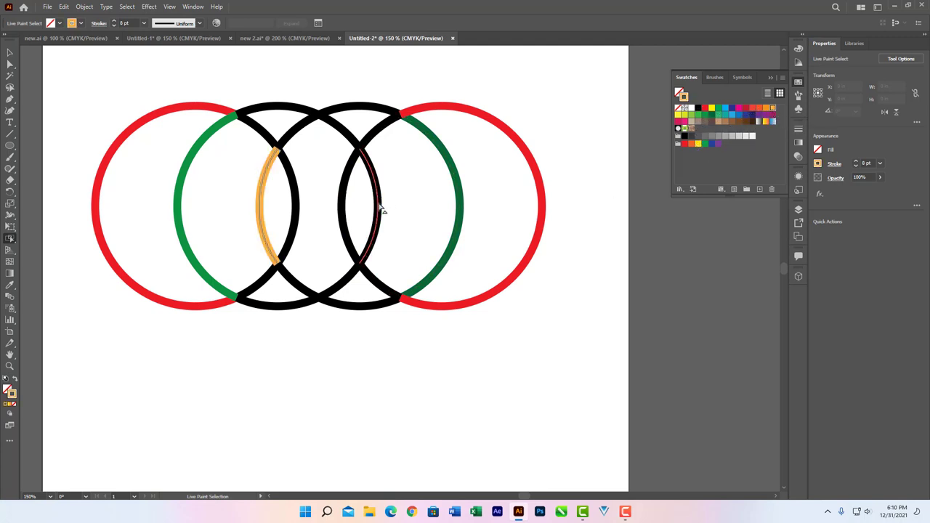
{"action": "left_click", "coordinate": [380, 208]}
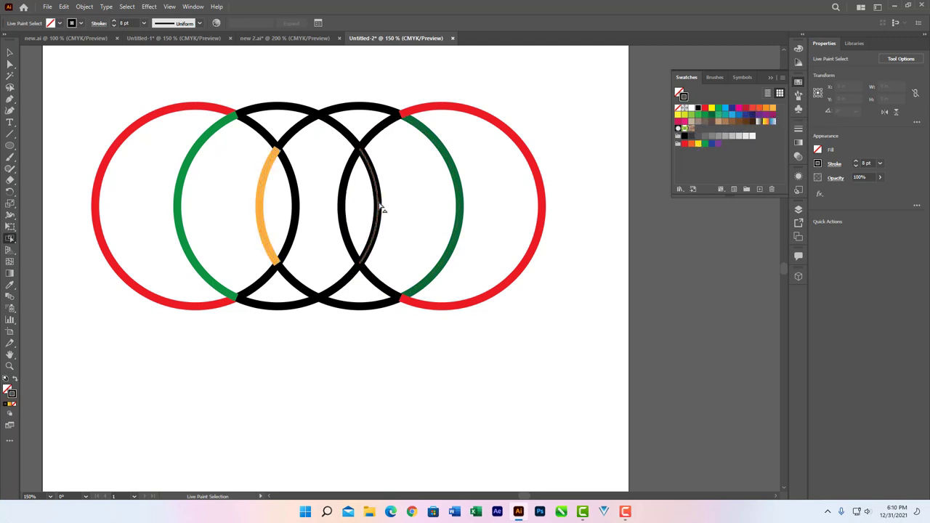
{"action": "left_click", "coordinate": [772, 108]}
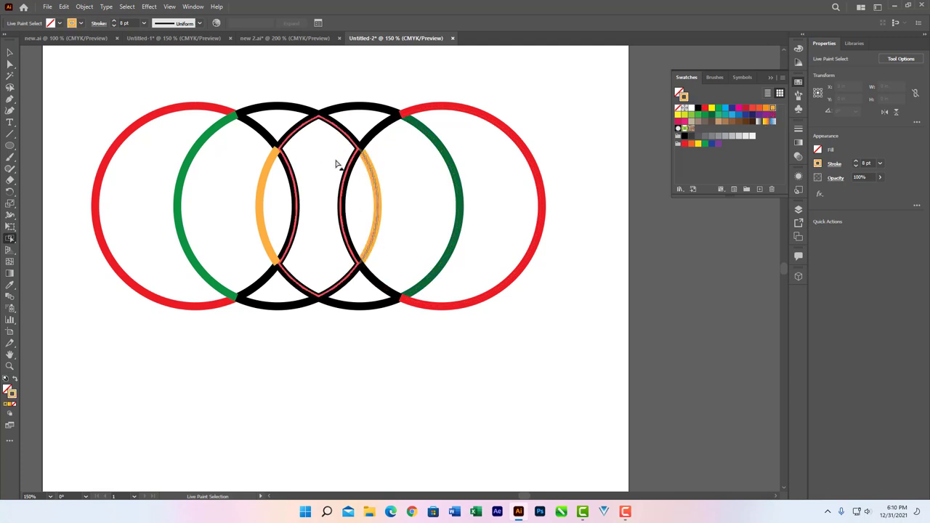
{"action": "left_click", "coordinate": [291, 212]}
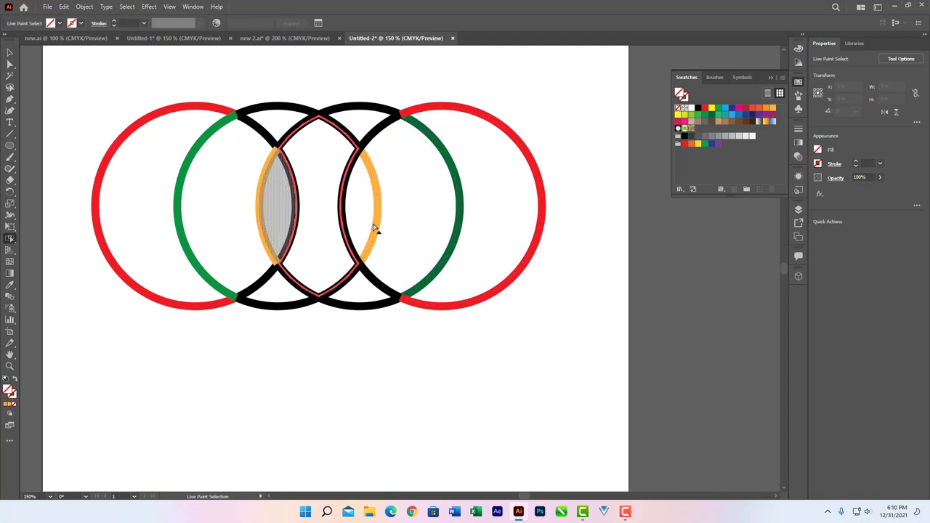
{"action": "left_click", "coordinate": [759, 122]}
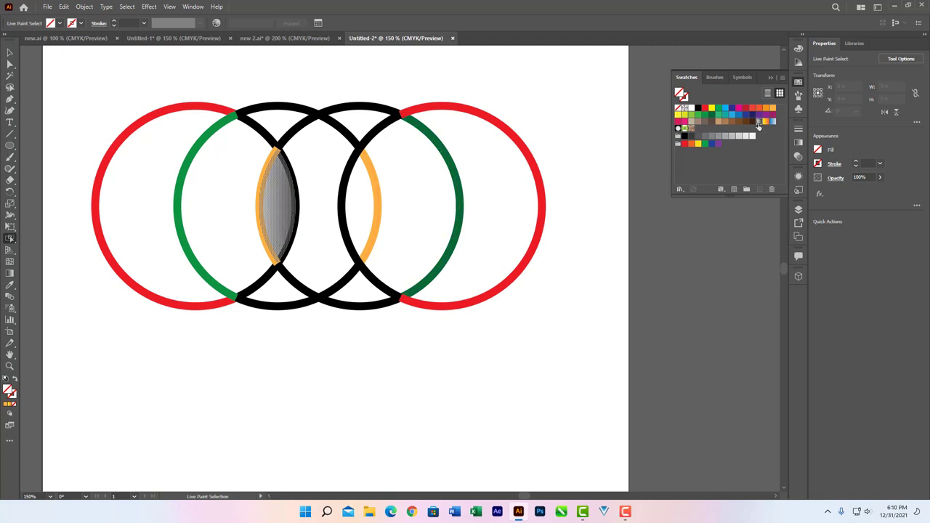
{"action": "left_click", "coordinate": [378, 209]}
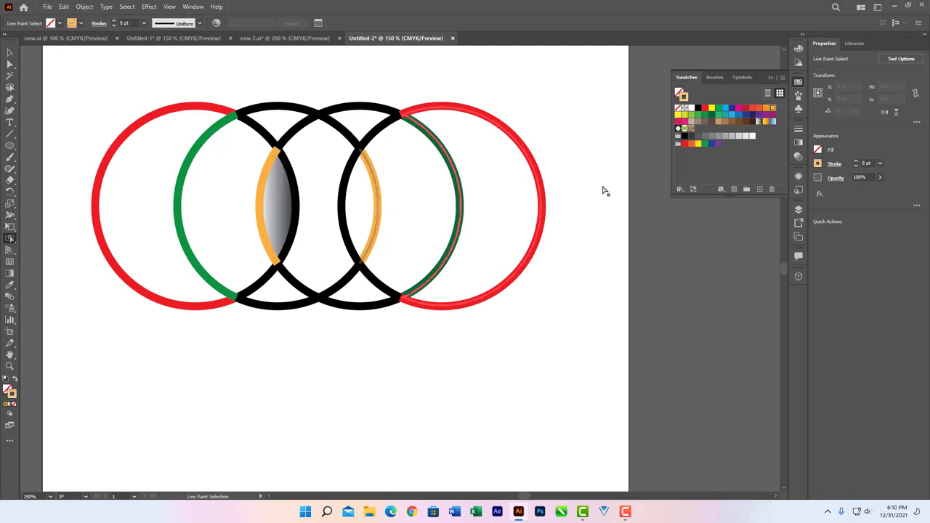
{"action": "key", "text": "ctrl+z"}
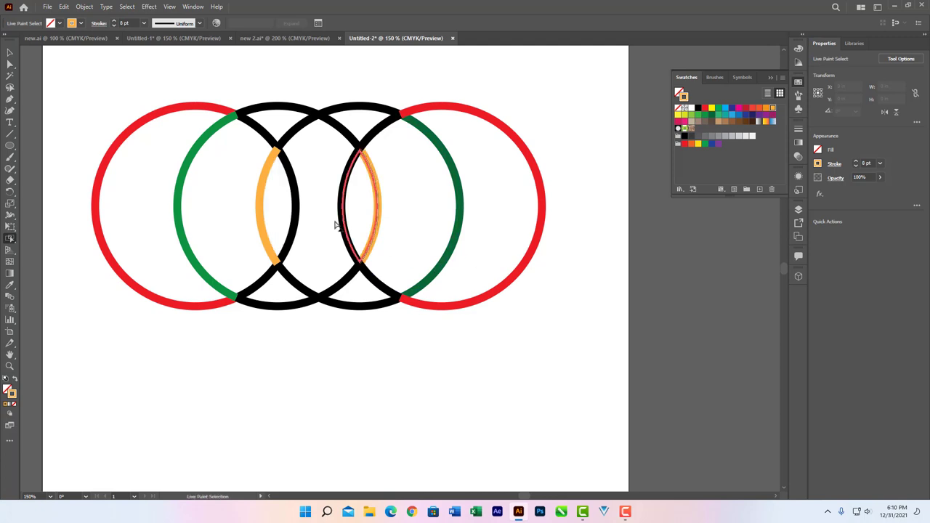
Colour the two inner black lens arcs brown
{"action": "left_click", "coordinate": [297, 209]}
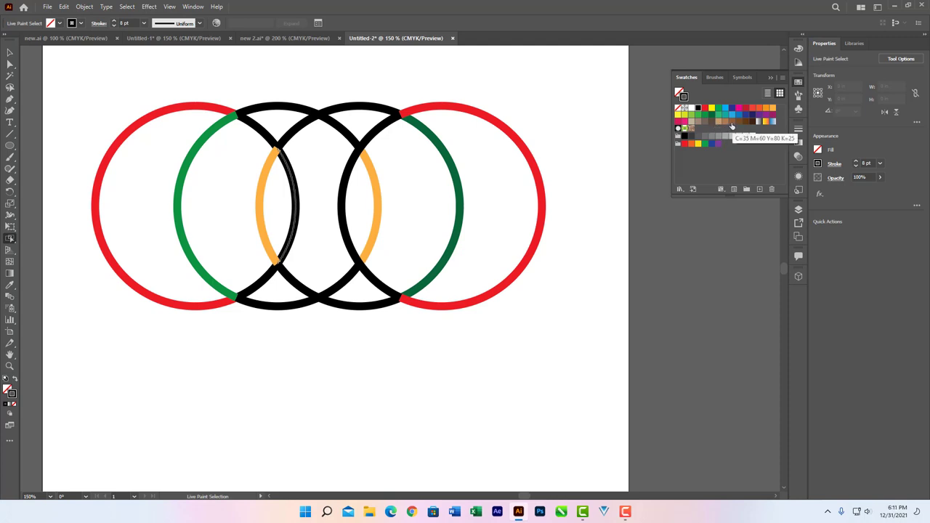
{"action": "left_click", "coordinate": [732, 121]}
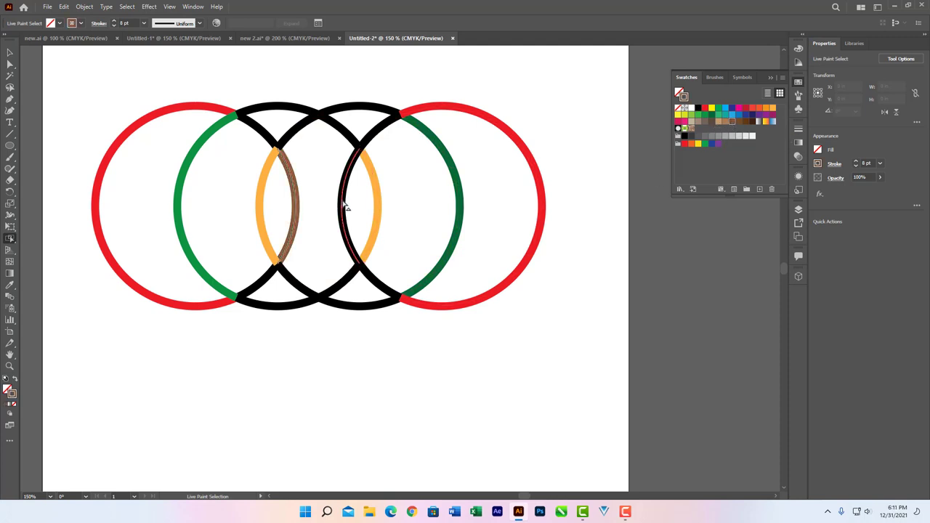
{"action": "left_click", "coordinate": [344, 205]}
{"action": "left_click", "coordinate": [732, 122]}
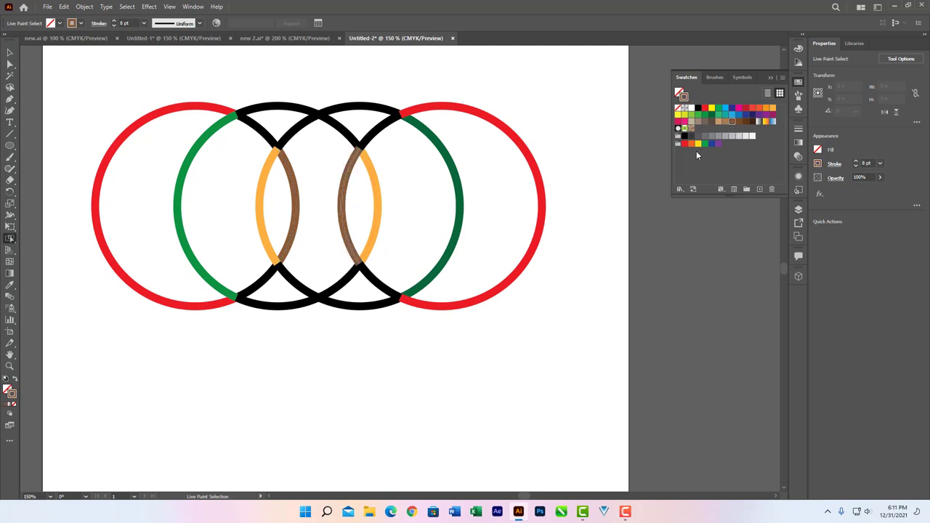
Colour the top and bottom middle arcs blue, then clear the selection
{"action": "left_click", "coordinate": [283, 308]}
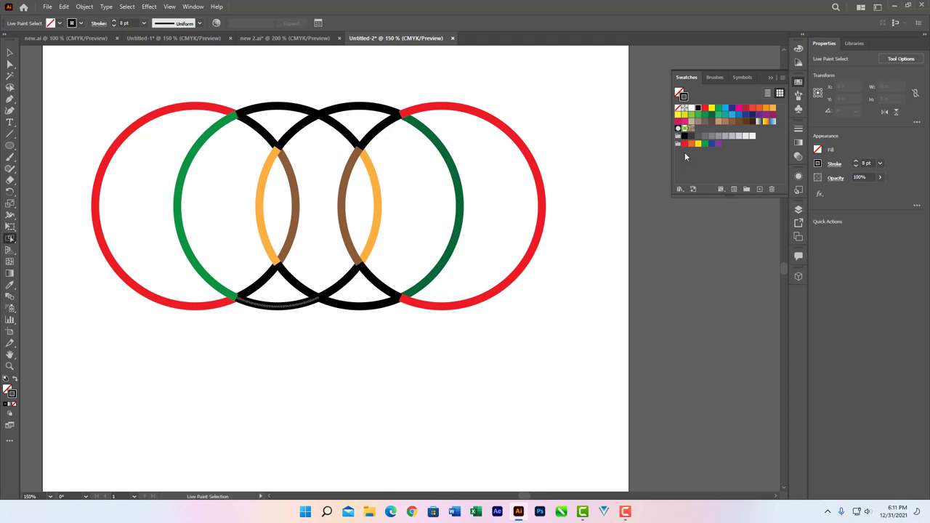
{"action": "left_click", "coordinate": [679, 122]}
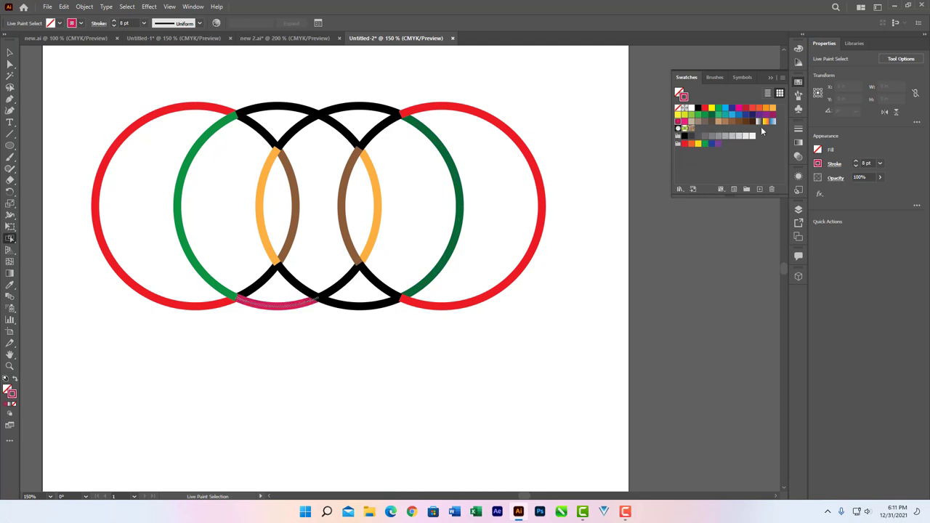
{"action": "left_click", "coordinate": [739, 115]}
{"action": "left_click", "coordinate": [363, 310]}
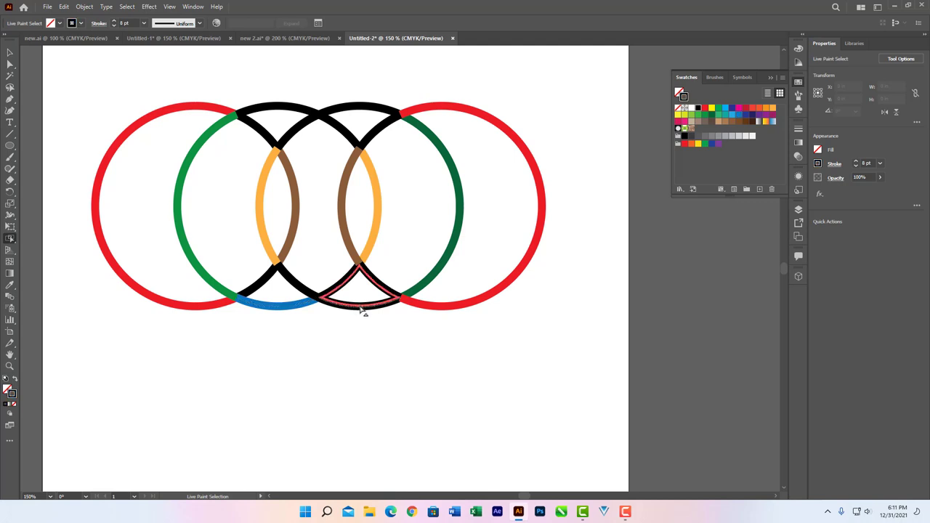
{"action": "left_click", "coordinate": [738, 115]}
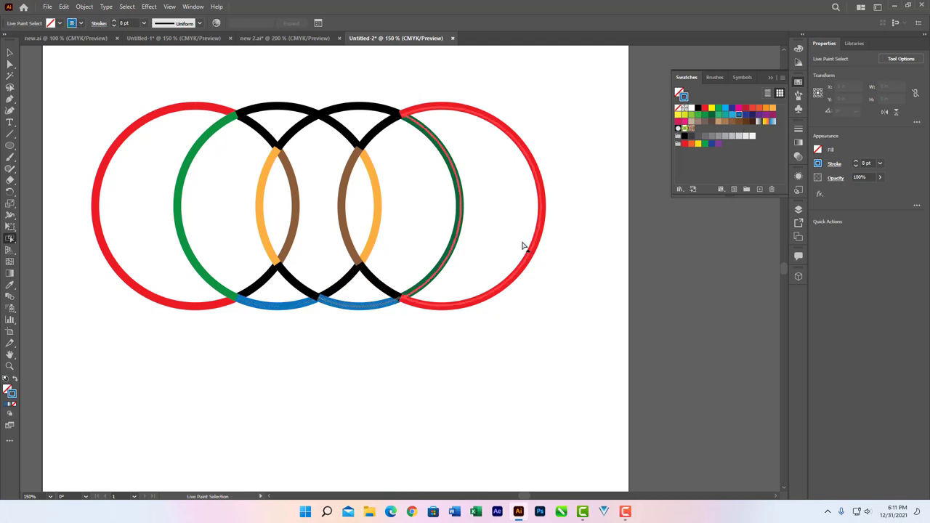
{"action": "left_click", "coordinate": [284, 109]}
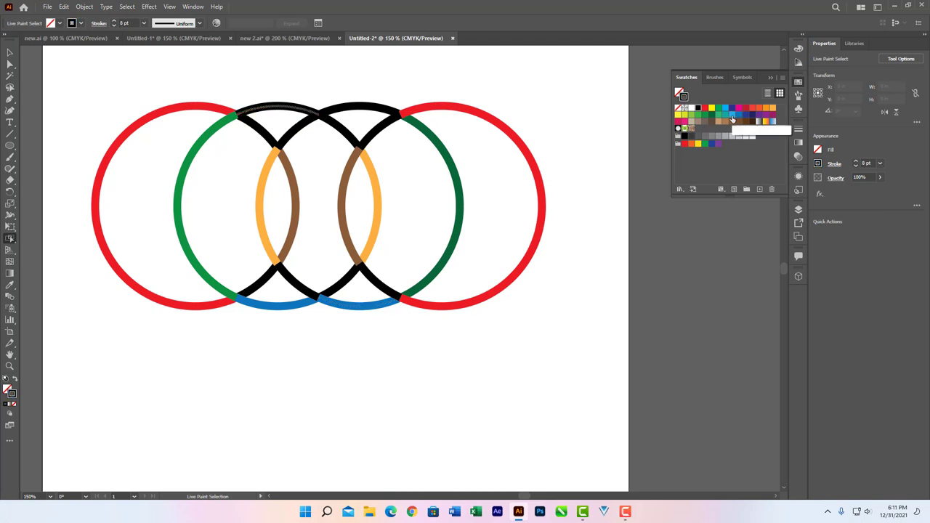
{"action": "left_click", "coordinate": [739, 114]}
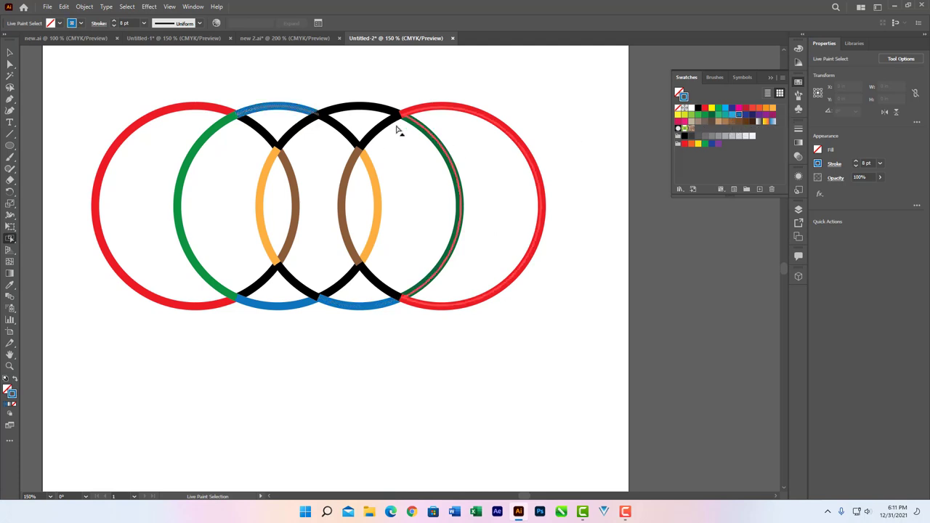
{"action": "left_click", "coordinate": [365, 109]}
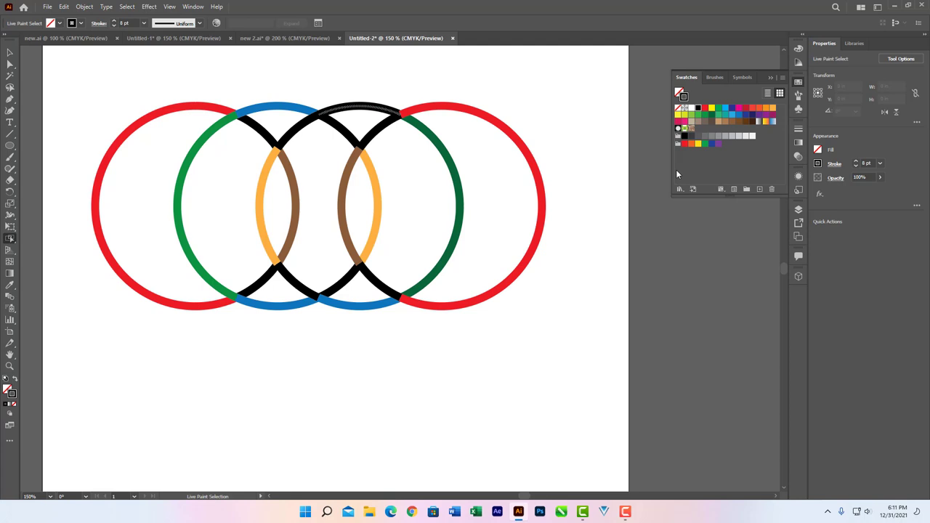
{"action": "left_click", "coordinate": [738, 117]}
{"action": "left_click", "coordinate": [517, 354]}
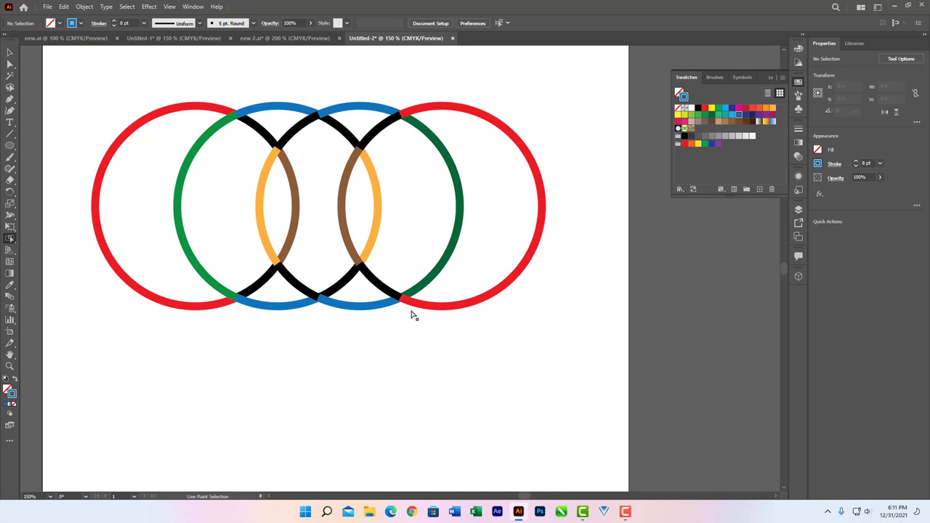
Zoom out, marquee-select the coloured four-circle Live Paint group, and delete it
{"action": "scroll", "coordinate": [377, 275], "scroll_direction": "down", "scroll_amount": 1, "text": "alt"}
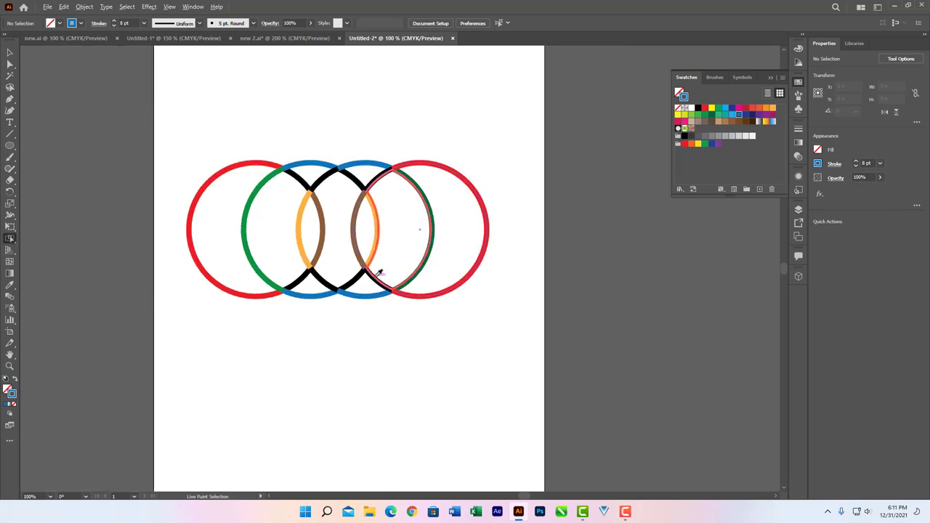
{"action": "left_click", "coordinate": [9, 52]}
{"action": "left_click_drag", "start_coordinate": [139, 132], "coordinate": [569, 323]}
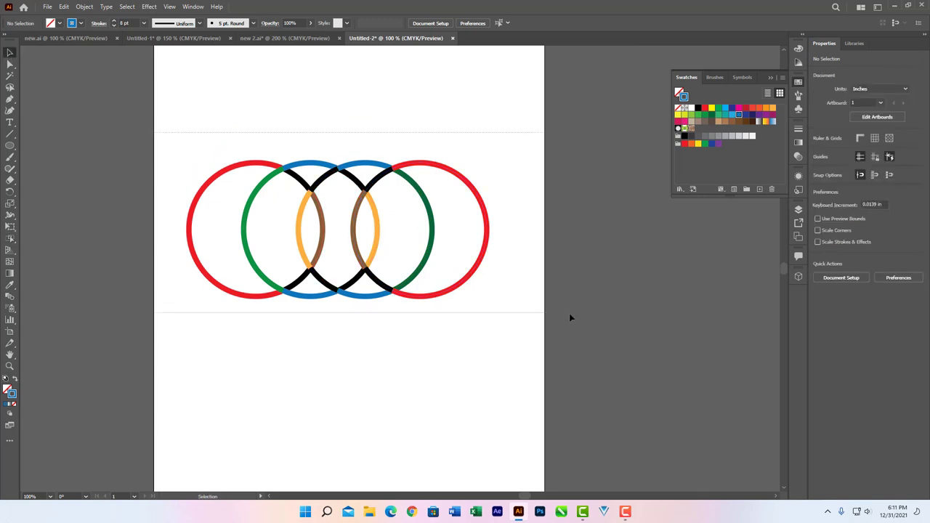
{"action": "key", "text": "Delete"}
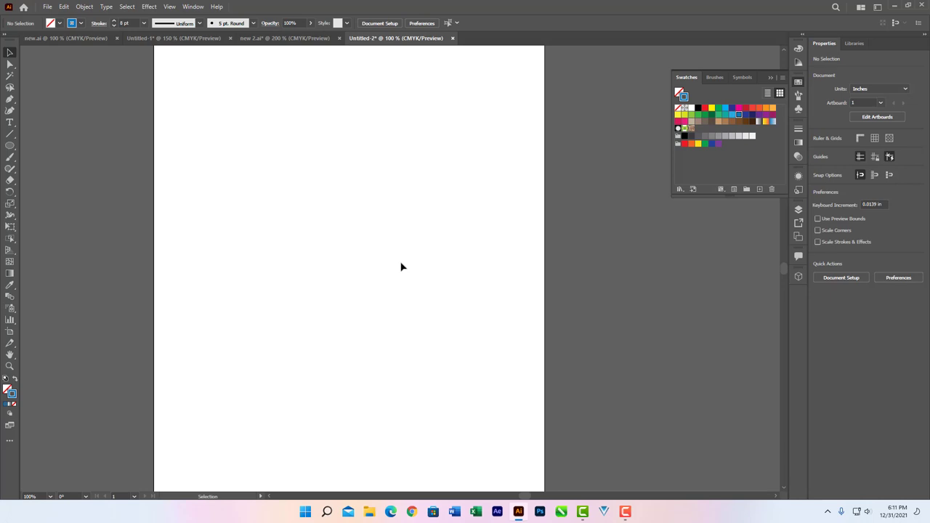
Go to the new 2.ai document and select the whole butterfly after browsing the Edit menu
{"action": "left_click", "coordinate": [298, 38]}
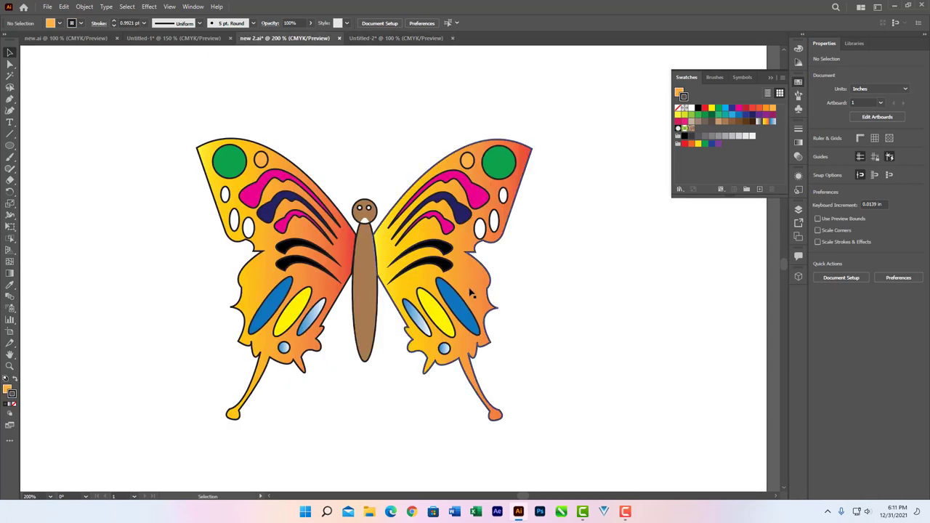
{"action": "left_click_drag", "start_coordinate": [138, 100], "coordinate": [583, 445]}
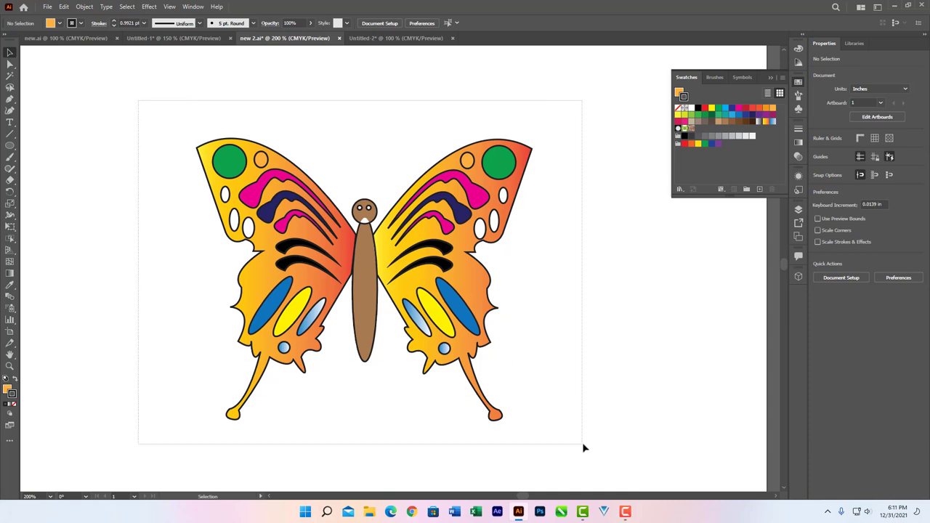
{"action": "left_click", "coordinate": [64, 7]}
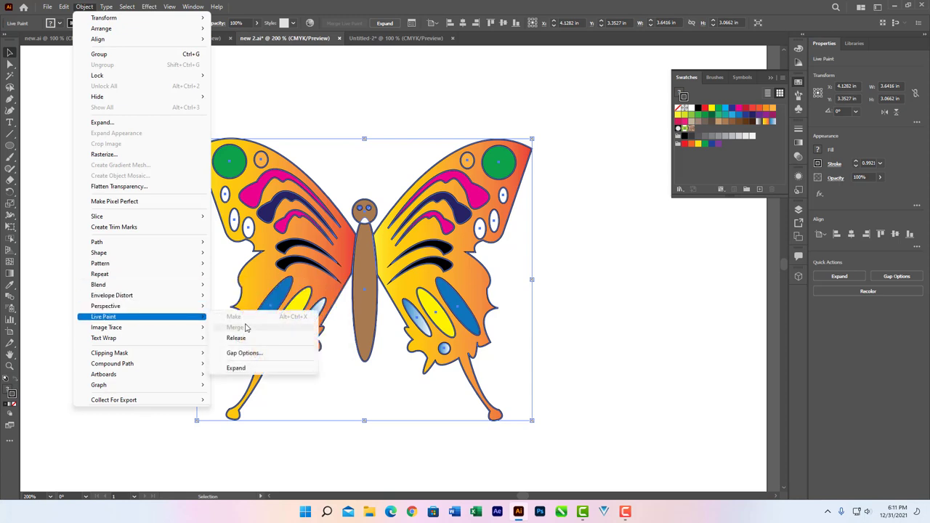
{"action": "mouse_move", "coordinate": [103, 317]}
{"action": "left_click", "coordinate": [316, 117]}
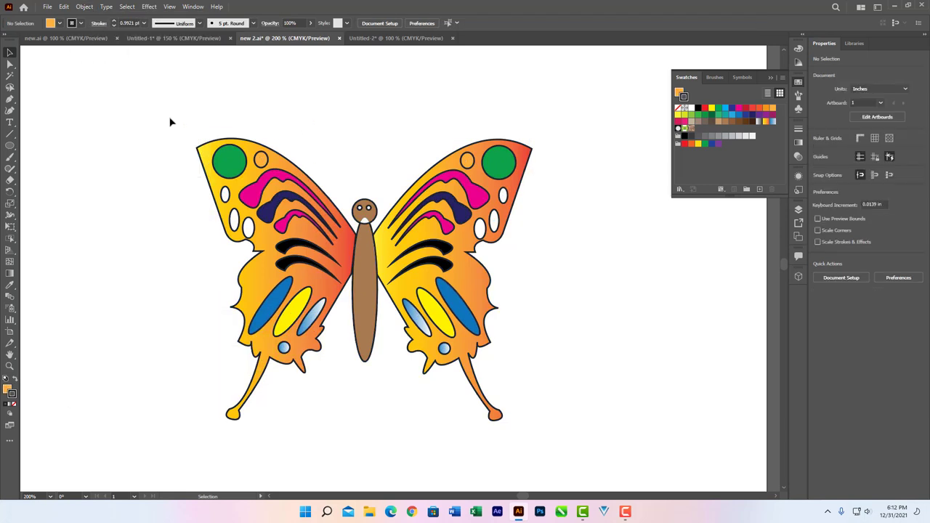
{"action": "left_click_drag", "start_coordinate": [170, 120], "coordinate": [535, 414]}
Give both butterfly wings yellow-green outer outlines using the Live Paint Selection tool
{"action": "left_click", "coordinate": [10, 237]}
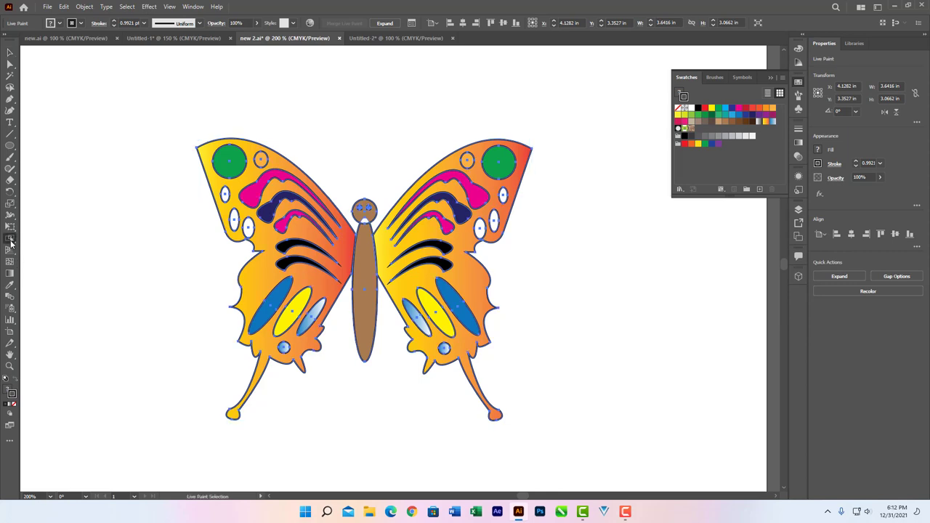
{"action": "left_click", "coordinate": [73, 263]}
{"action": "scroll", "coordinate": [416, 209], "scroll_direction": "up", "scroll_amount": 2}
{"action": "scroll", "coordinate": [421, 203], "scroll_direction": "down", "scroll_amount": 4}
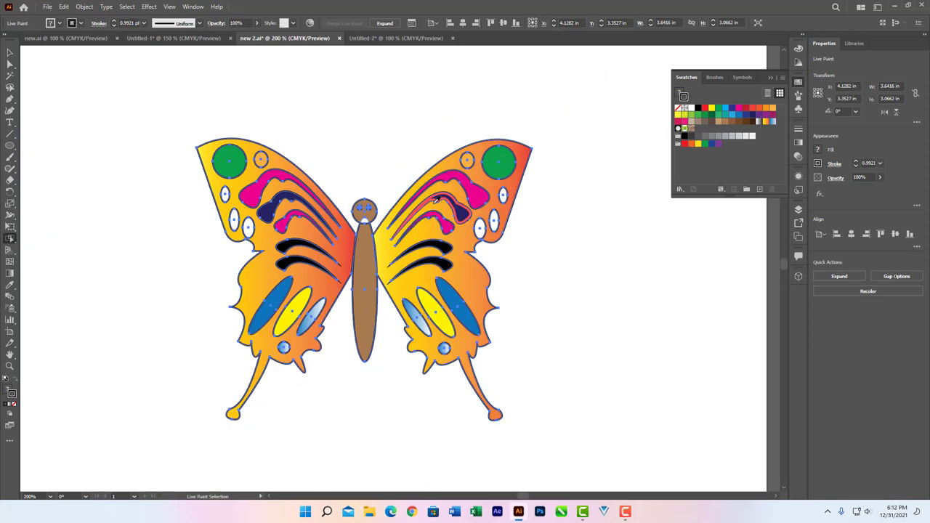
{"action": "scroll", "coordinate": [432, 196], "scroll_direction": "up", "scroll_amount": 6}
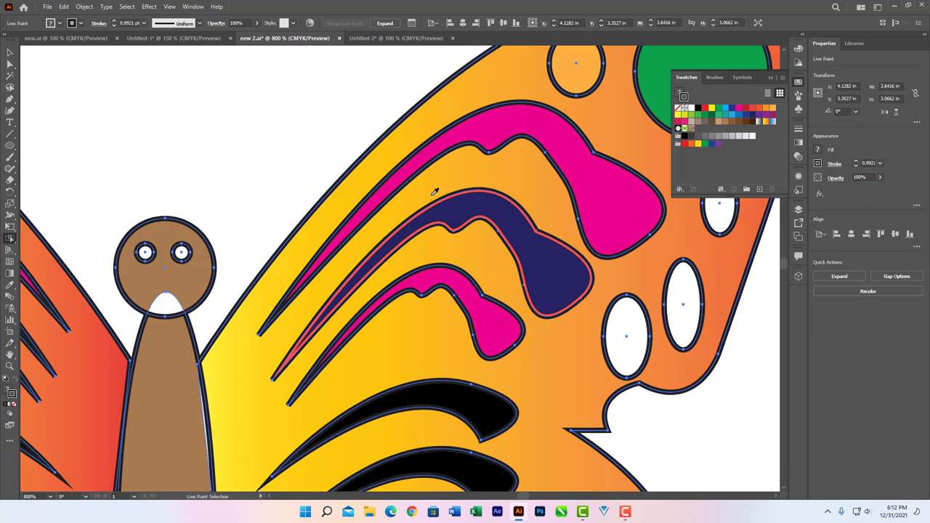
{"action": "left_click", "coordinate": [351, 172]}
{"action": "key", "text": "ctrl+a"}
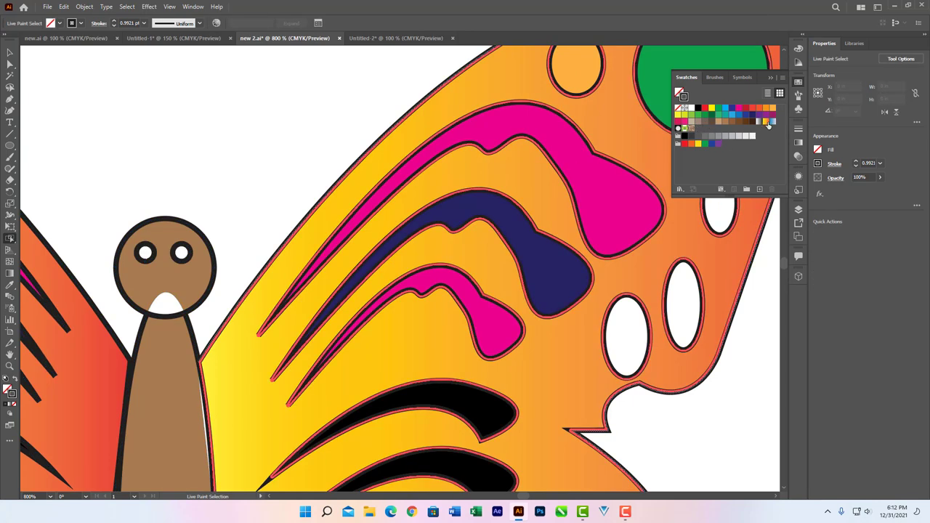
{"action": "left_click", "coordinate": [683, 115]}
{"action": "left_click", "coordinate": [276, 145]}
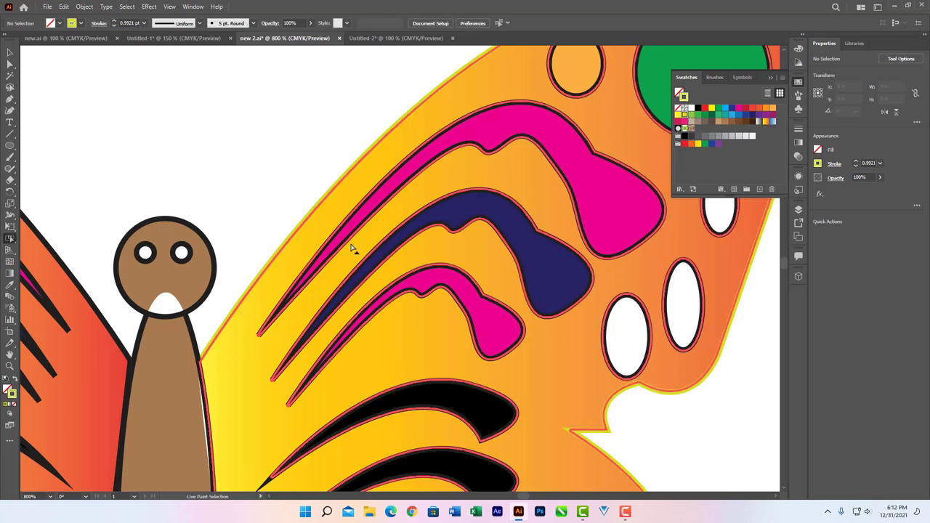
{"action": "scroll", "coordinate": [351, 248], "scroll_direction": "down", "scroll_amount": 2}
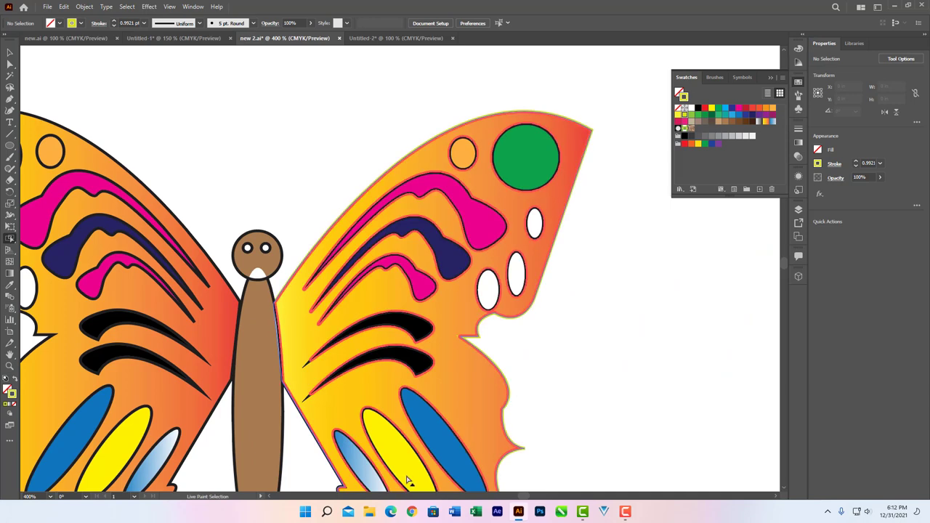
{"action": "left_click", "coordinate": [209, 258]}
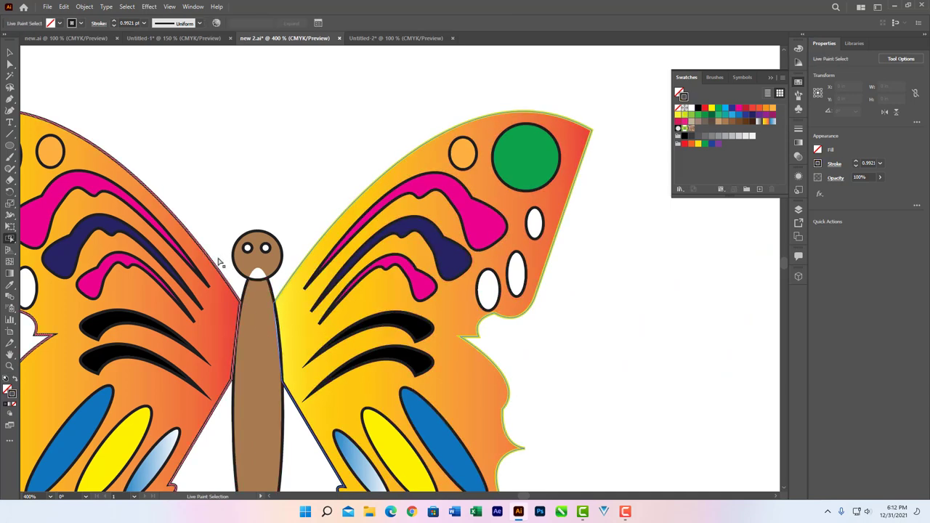
{"action": "left_click", "coordinate": [690, 117]}
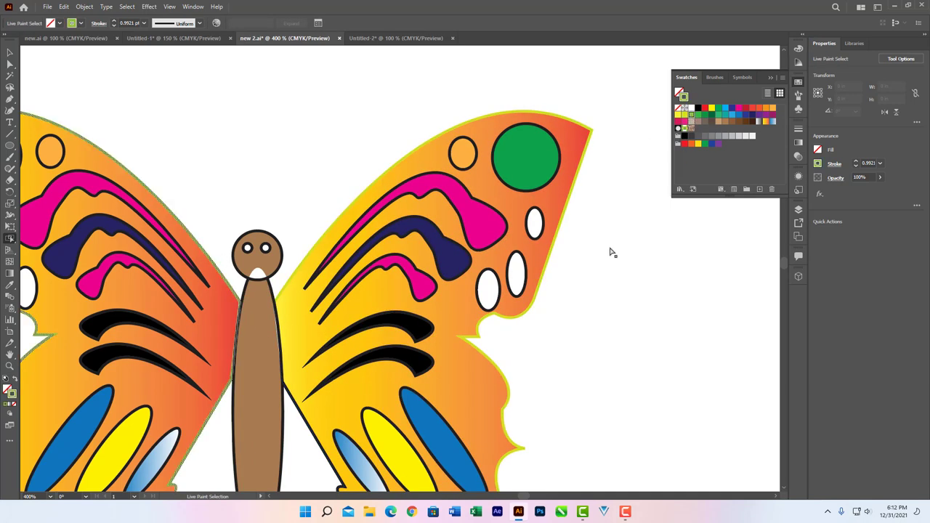
Outline both large green circles in yellow
{"action": "left_click", "coordinate": [524, 192]}
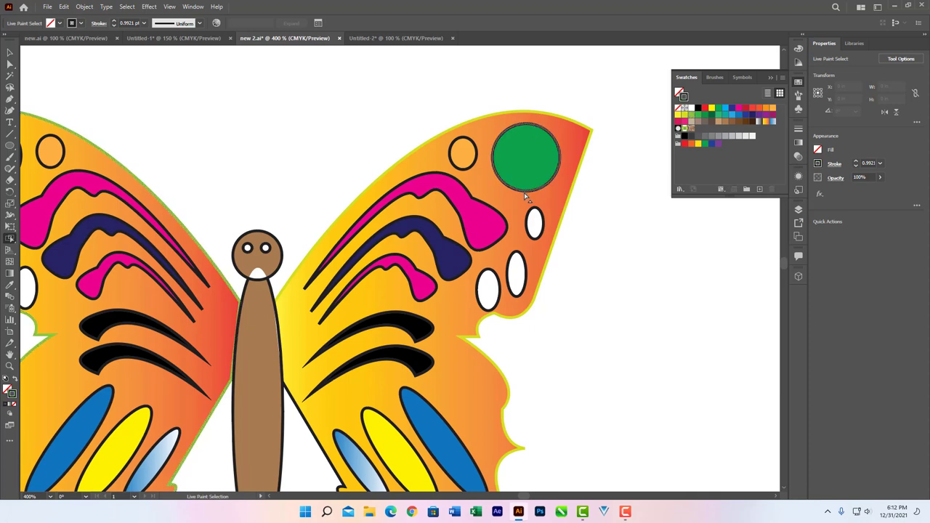
{"action": "left_click", "coordinate": [711, 109]}
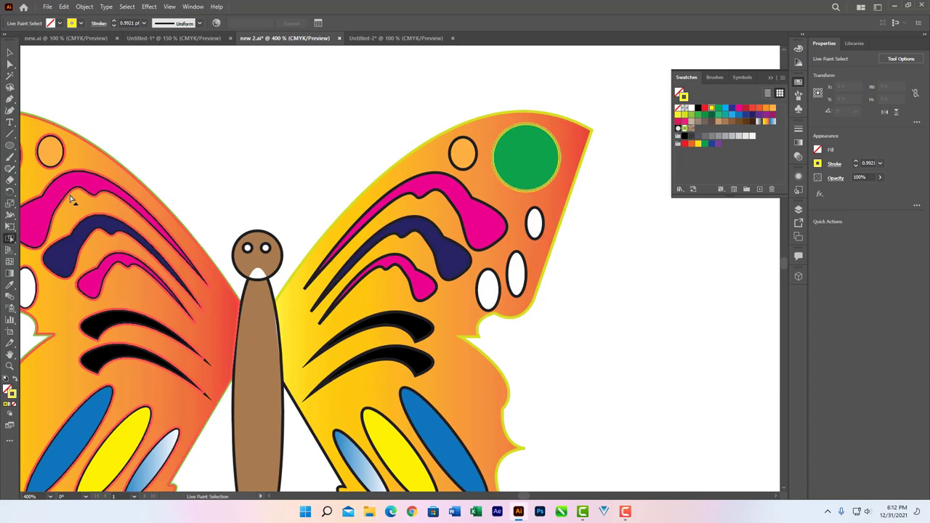
{"action": "left_click_drag", "start_coordinate": [222, 166], "coordinate": [338, 180]}
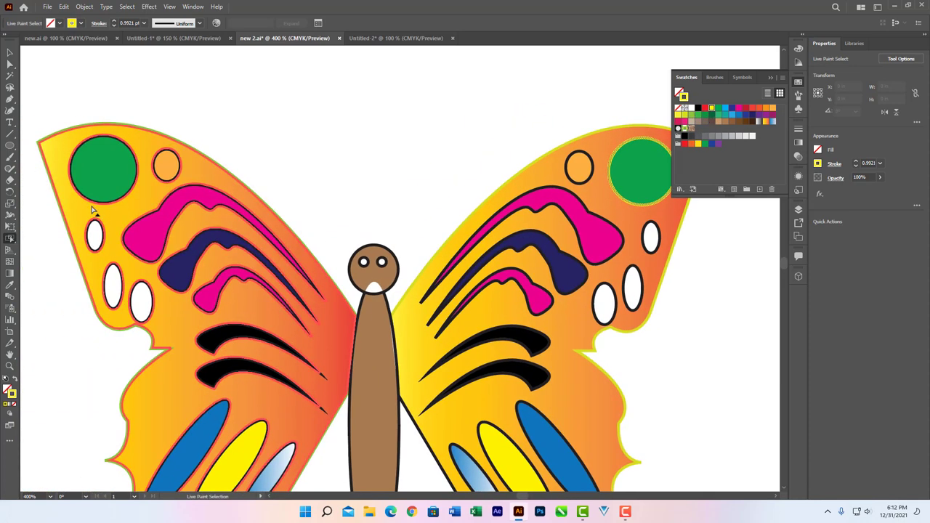
{"action": "left_click", "coordinate": [711, 109]}
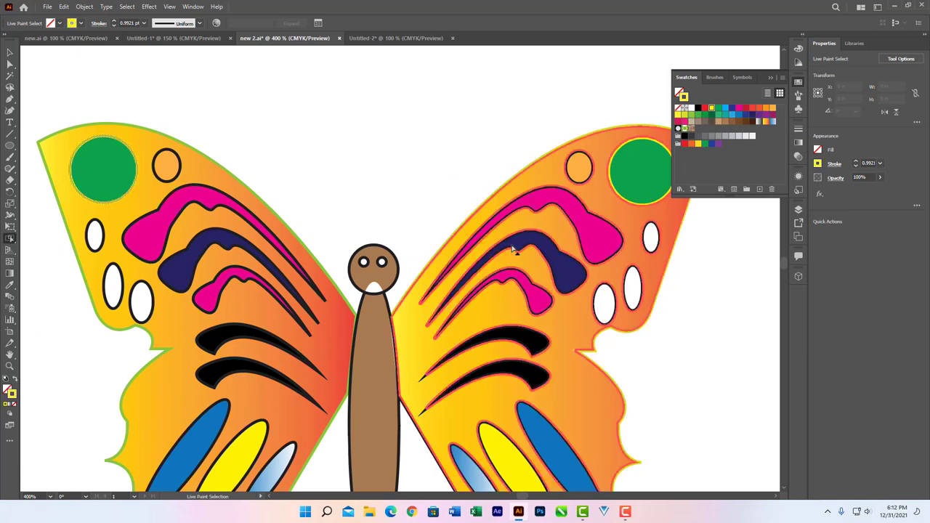
{"action": "left_click", "coordinate": [534, 213]}
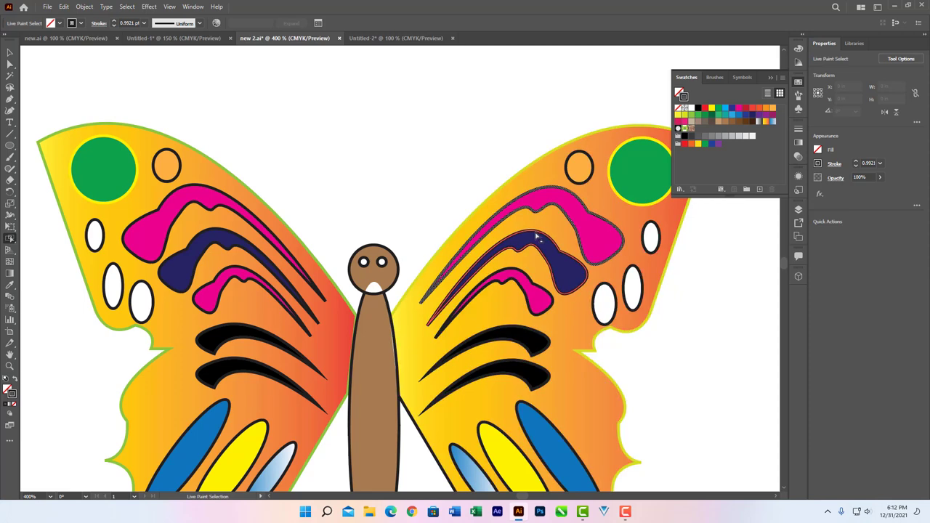
Outline the pink and navy wing stripes in white
{"action": "left_click", "coordinate": [538, 236], "text": "shift"}
{"action": "left_click", "coordinate": [523, 274], "text": "shift"}
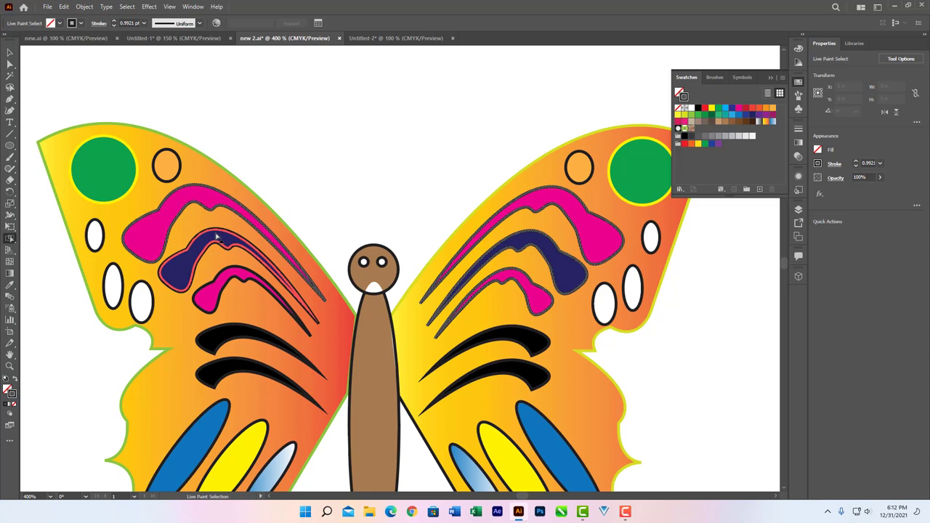
{"action": "left_click", "coordinate": [215, 234], "text": "shift"}
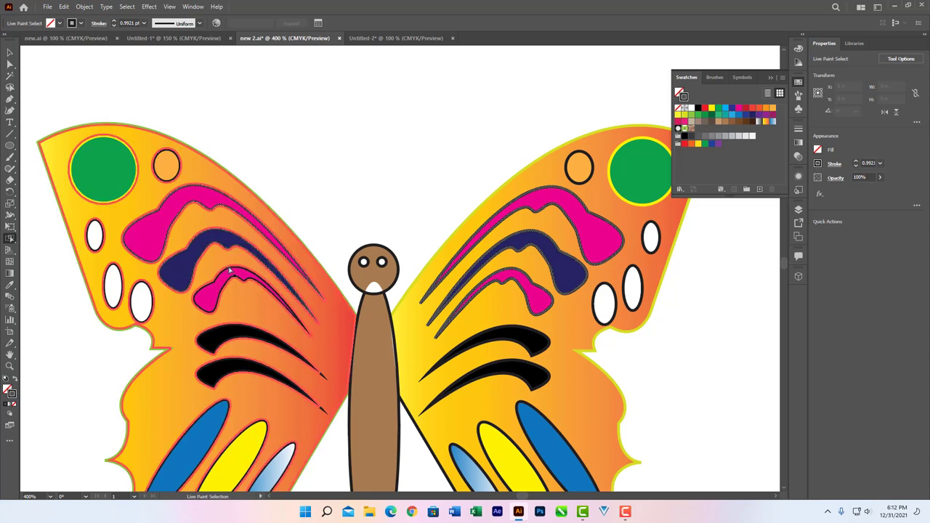
{"action": "left_click", "coordinate": [229, 270], "text": "shift"}
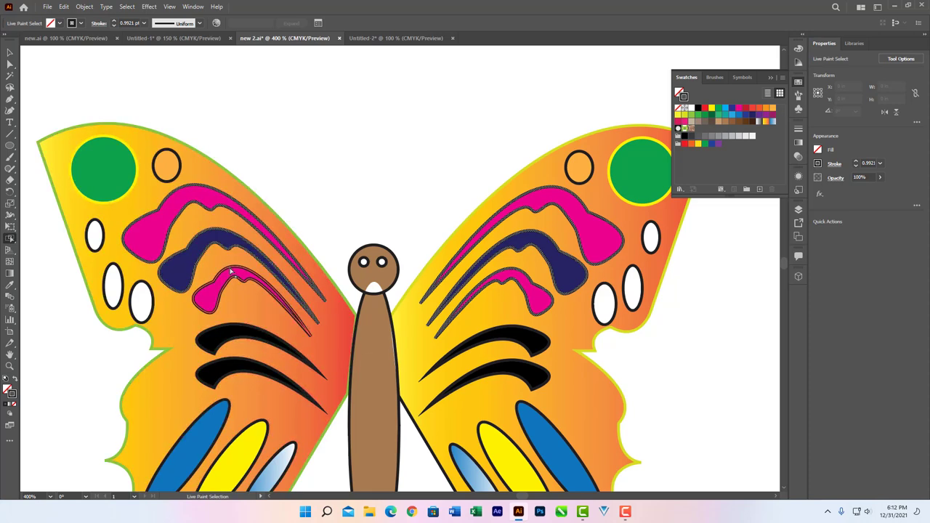
{"action": "left_click", "coordinate": [526, 289], "text": "shift"}
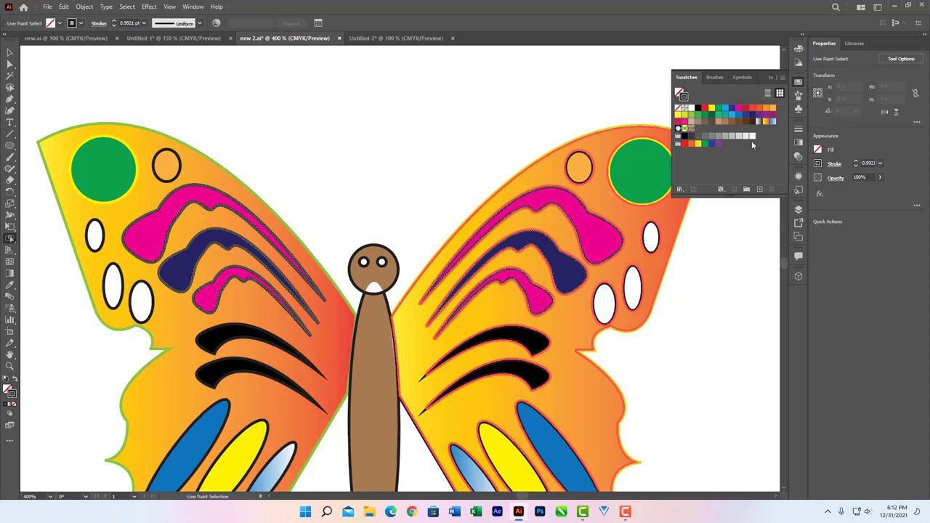
{"action": "left_click", "coordinate": [751, 135]}
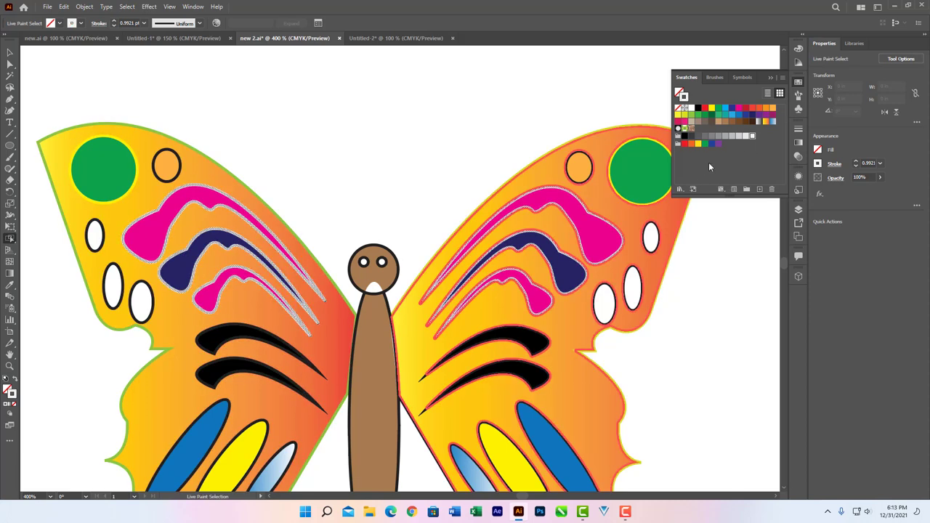
{"action": "left_click", "coordinate": [379, 134]}
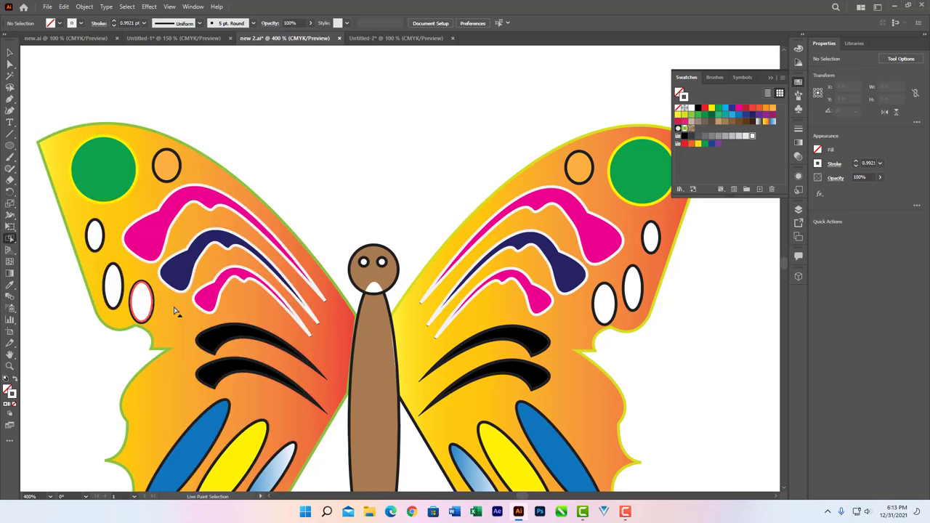
Give both blue wing ovals red outlines, then close the Swatches panel
{"action": "left_click", "coordinate": [542, 416]}
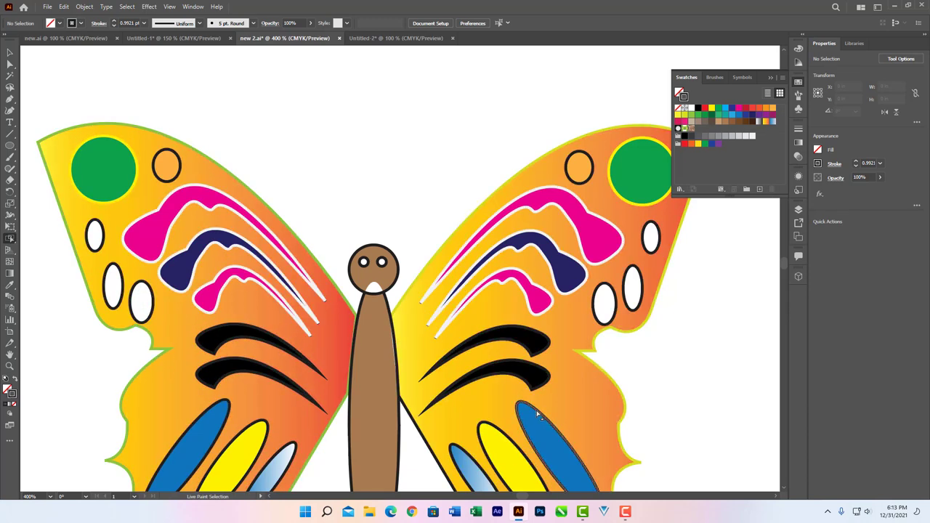
{"action": "left_click", "coordinate": [219, 407], "text": "shift"}
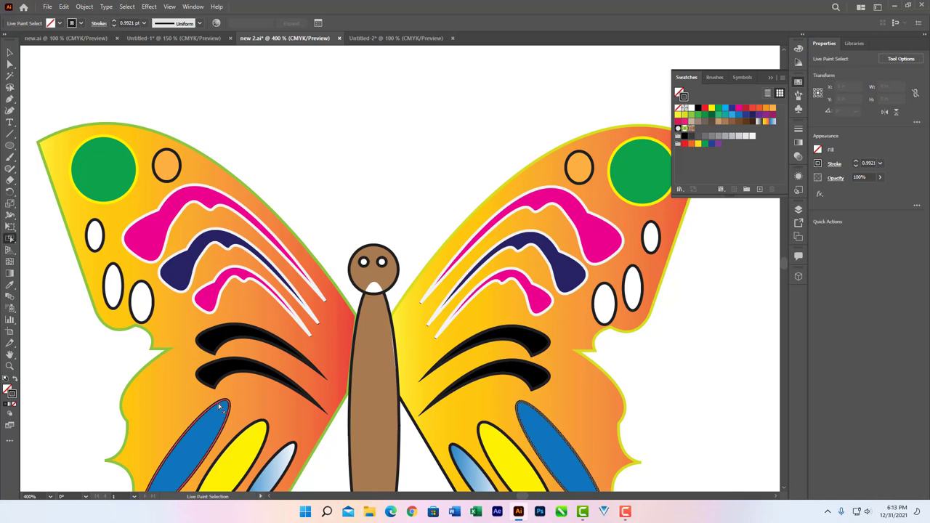
{"action": "left_click", "coordinate": [683, 144]}
{"action": "left_click", "coordinate": [714, 326]}
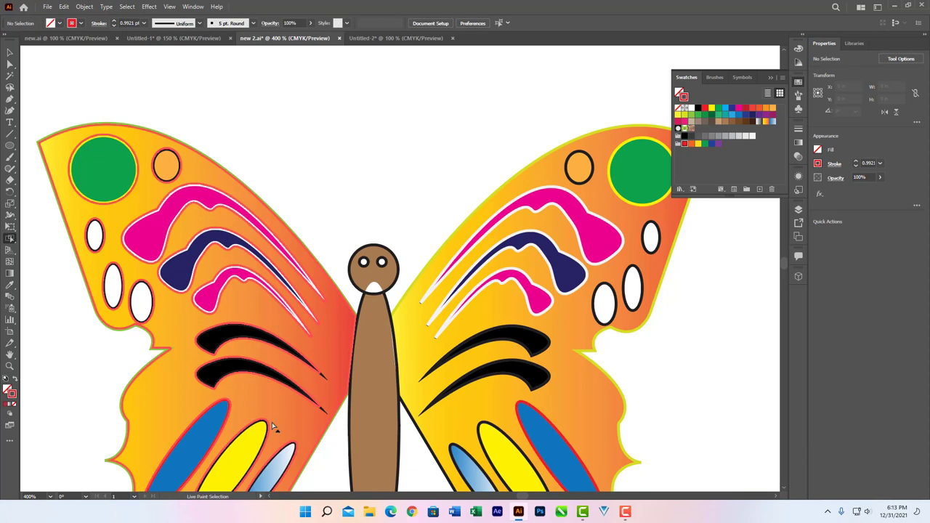
{"action": "left_click", "coordinate": [772, 77]}
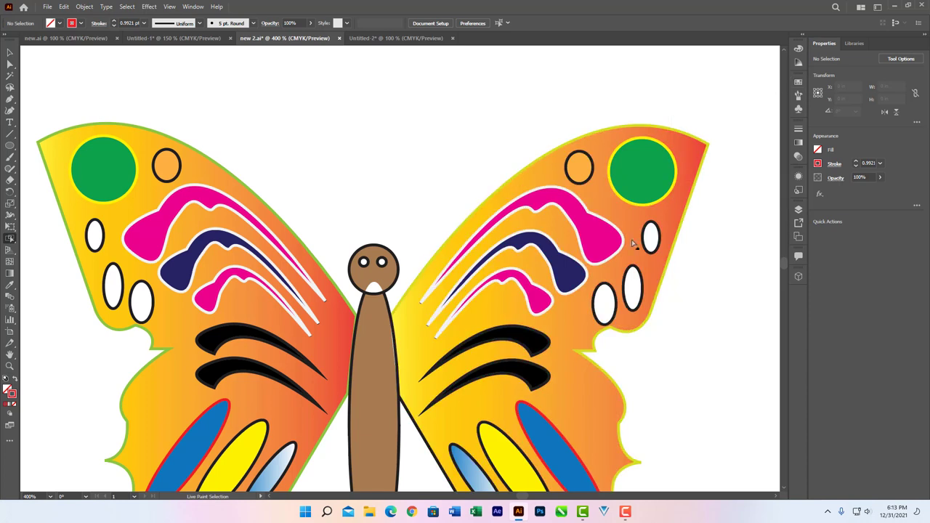